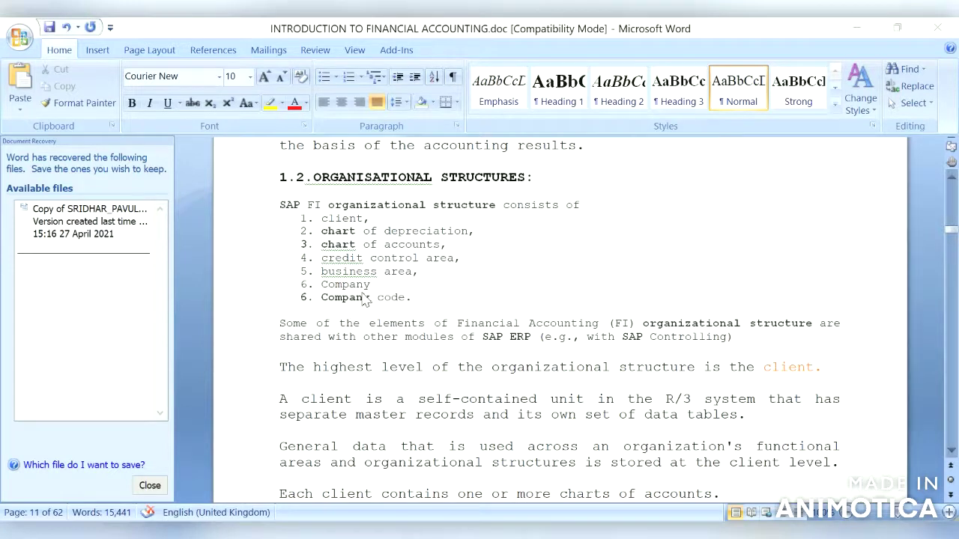
- Renumber the last two items of the organizational structure list so Company is 6 and Company code is 7
{"action": "left_click", "coordinate": [313, 284]}
{"action": "key", "text": "BackSpace"}
{"action": "type", "text": "6"}
{"action": "left_click", "coordinate": [309, 298]}
{"action": "key", "text": "BackSpace"}
{"action": "type", "text": "7"}
- Read the organisational structures section, from the list of FI elements through client, chart of accounts and company code
{"action": "scroll", "coordinate": [952, 456], "scroll_direction": "down", "scroll_amount": 2}
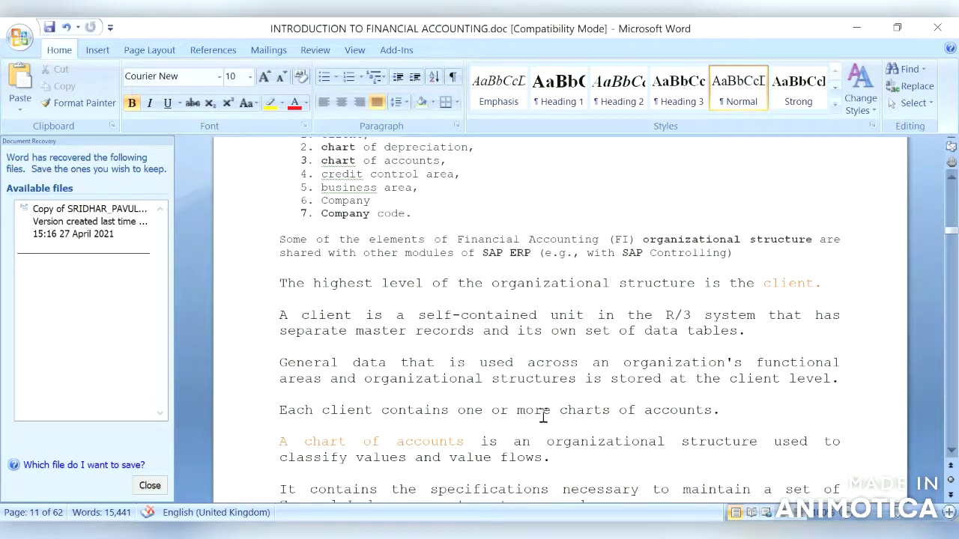
{"action": "left_click", "coordinate": [719, 417]}
{"action": "left_click", "coordinate": [949, 450]}
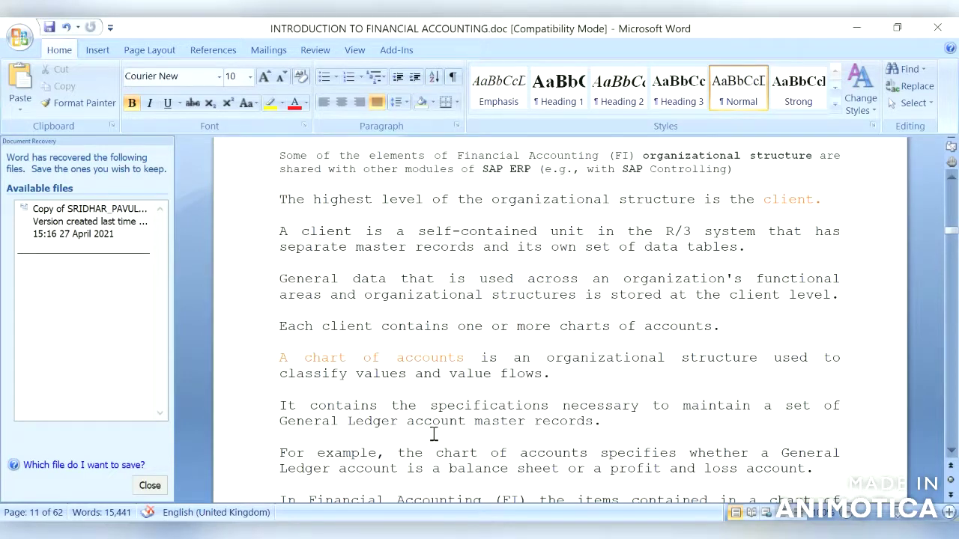
{"action": "left_click", "coordinate": [951, 452]}
{"action": "scroll", "coordinate": [953, 458], "scroll_direction": "down", "scroll_amount": 3}
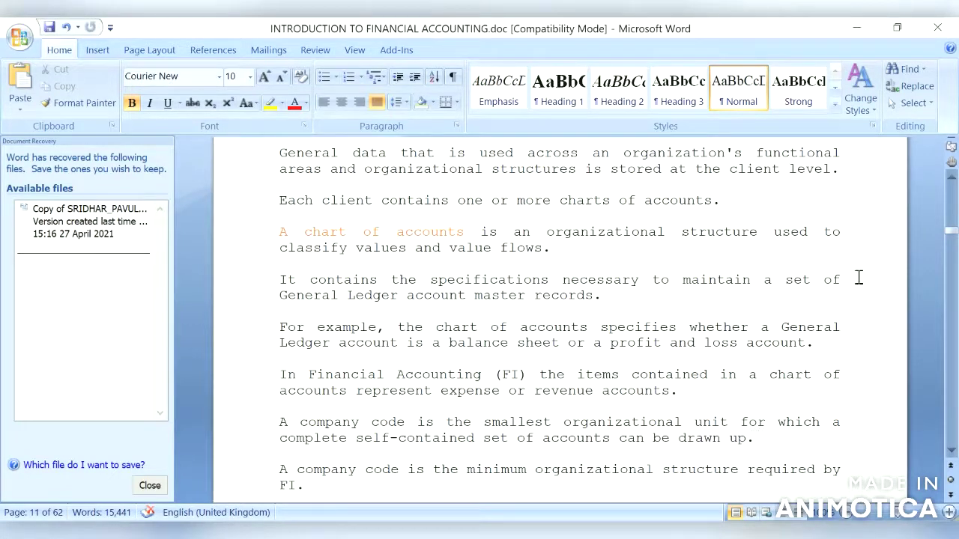
{"action": "left_click", "coordinate": [950, 180]}
{"action": "left_click", "coordinate": [951, 180]}
{"action": "left_click", "coordinate": [950, 180]}
{"action": "left_click", "coordinate": [950, 180]}
{"action": "left_click", "coordinate": [951, 180]}
{"action": "left_click", "coordinate": [951, 180]}
{"action": "left_click", "coordinate": [950, 180]}
{"action": "left_click", "coordinate": [950, 180]}
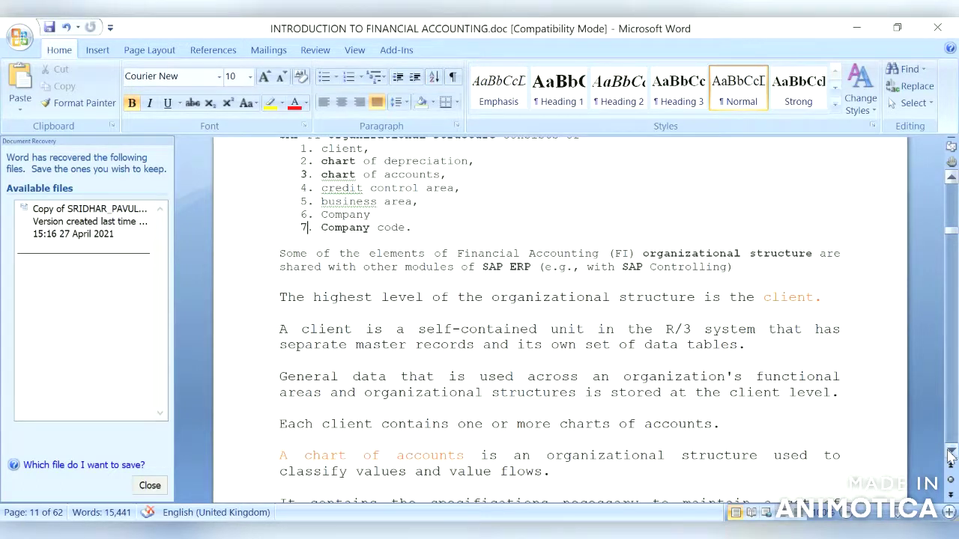
{"action": "left_click_drag", "start_coordinate": [951, 454], "coordinate": [950, 455]}
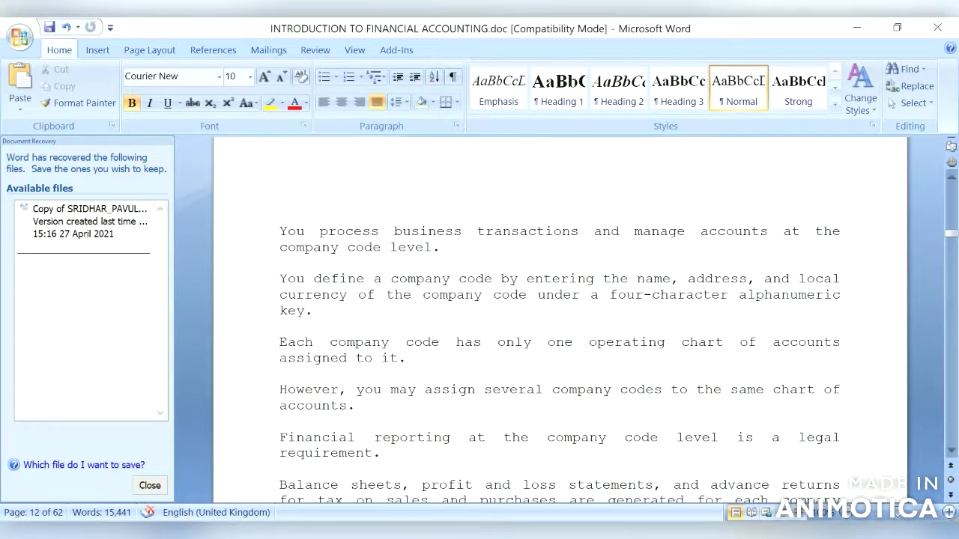
- Switch to the FI practice data workbook in Excel, check the Company and Company Code entries, and return to the Word document
{"action": "key", "text": "alt+Tab"}
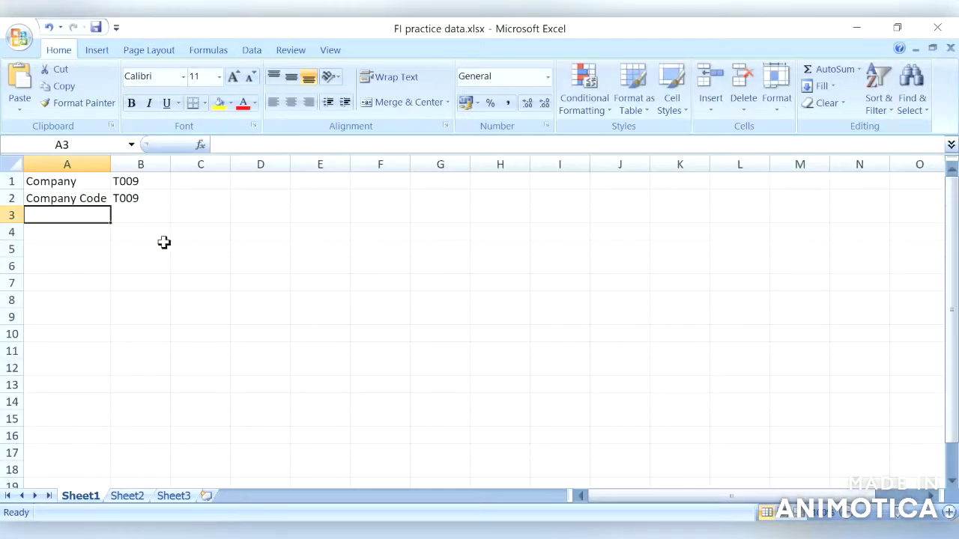
{"action": "left_click", "coordinate": [137, 182]}
{"action": "left_click", "coordinate": [136, 197]}
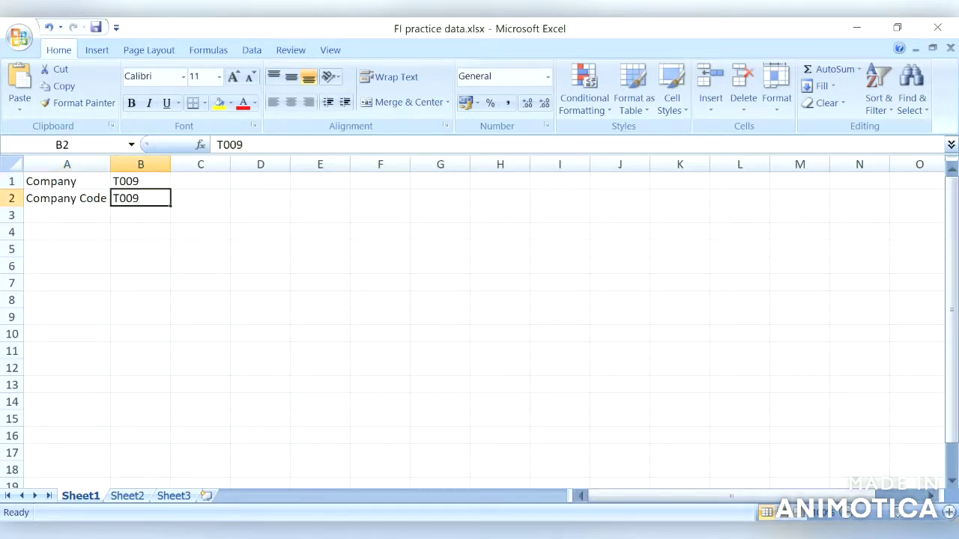
{"action": "left_click", "coordinate": [662, 536]}
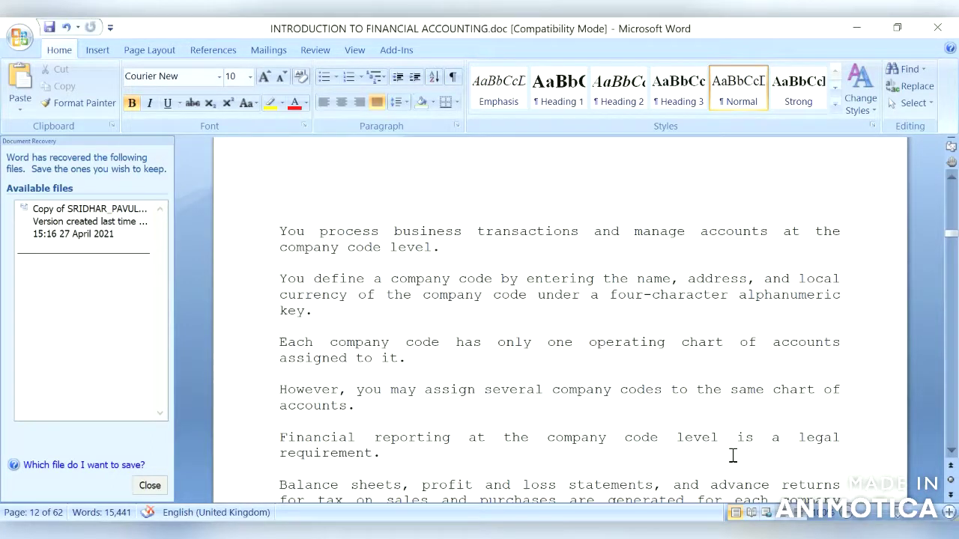
- Read the page 12 notes on company codes, financial statements, fiscal year, local currency and controlling area
{"action": "left_click", "coordinate": [951, 451]}
{"action": "left_click_drag", "start_coordinate": [951, 451], "coordinate": [951, 451]}
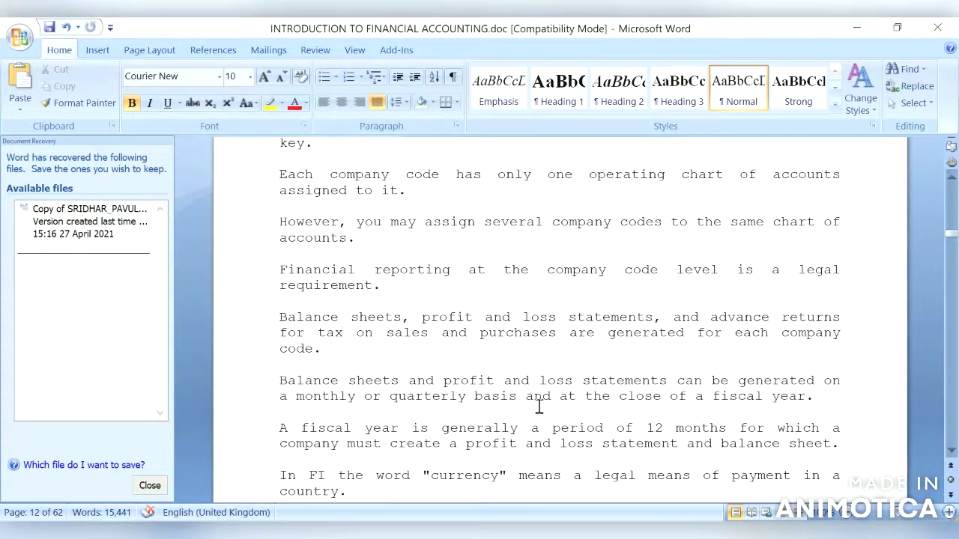
{"action": "left_click", "coordinate": [951, 450]}
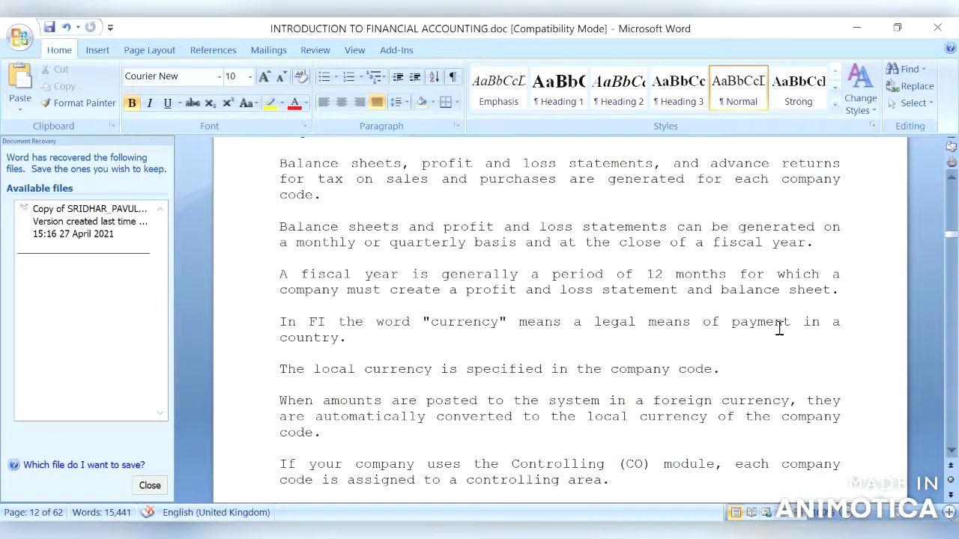
{"action": "left_click", "coordinate": [952, 452]}
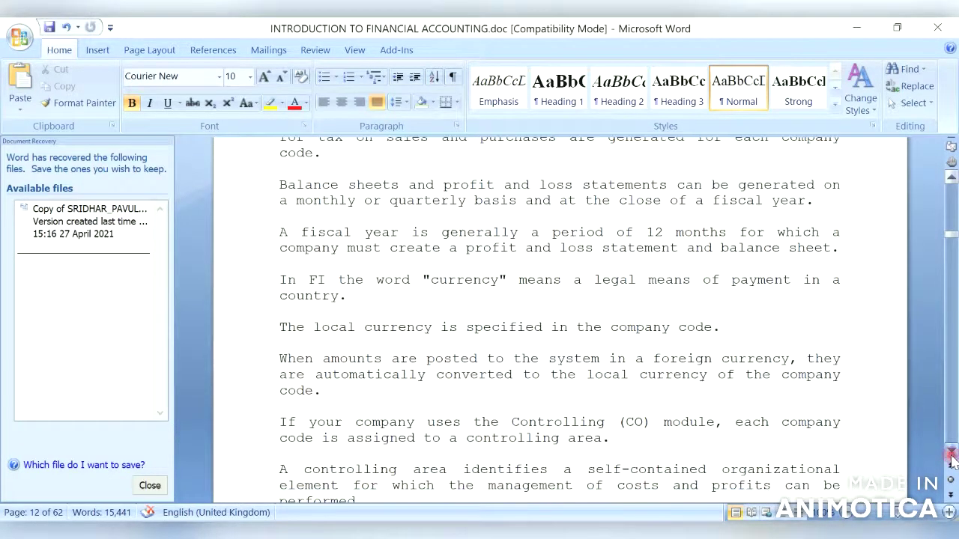
{"action": "left_click", "coordinate": [951, 454]}
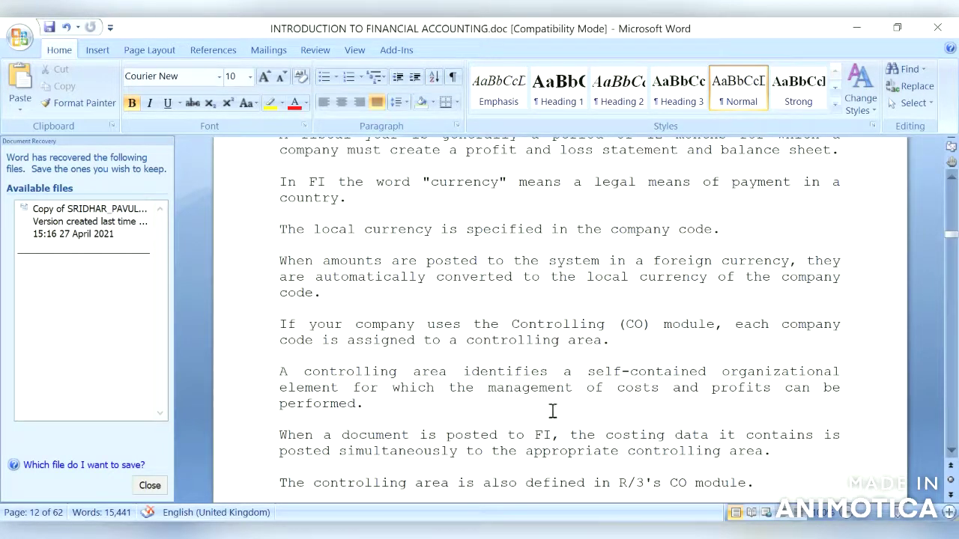
{"action": "scroll", "coordinate": [552, 410], "scroll_direction": "down", "scroll_amount": 6}
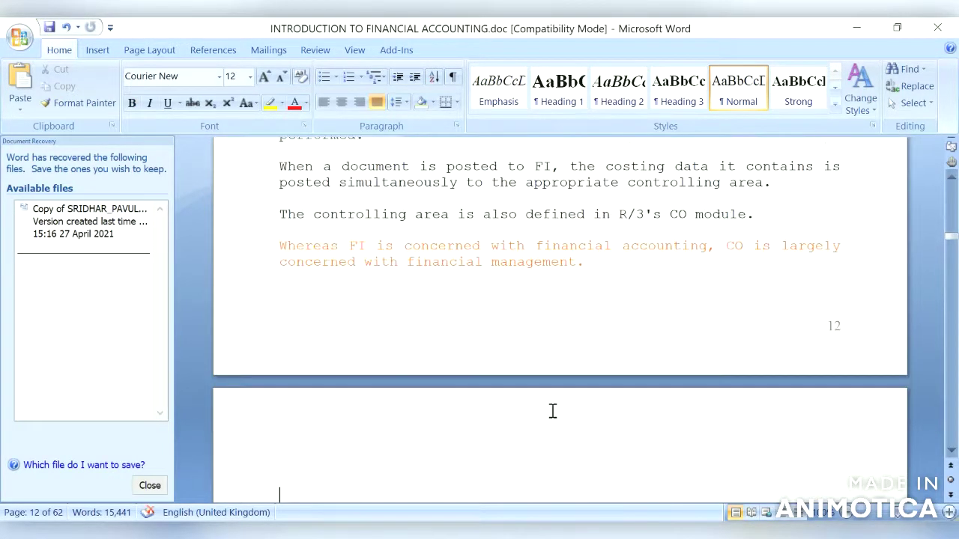
{"action": "left_click", "coordinate": [552, 411]}
{"action": "key", "text": "Up"}
{"action": "key", "text": "Up"}
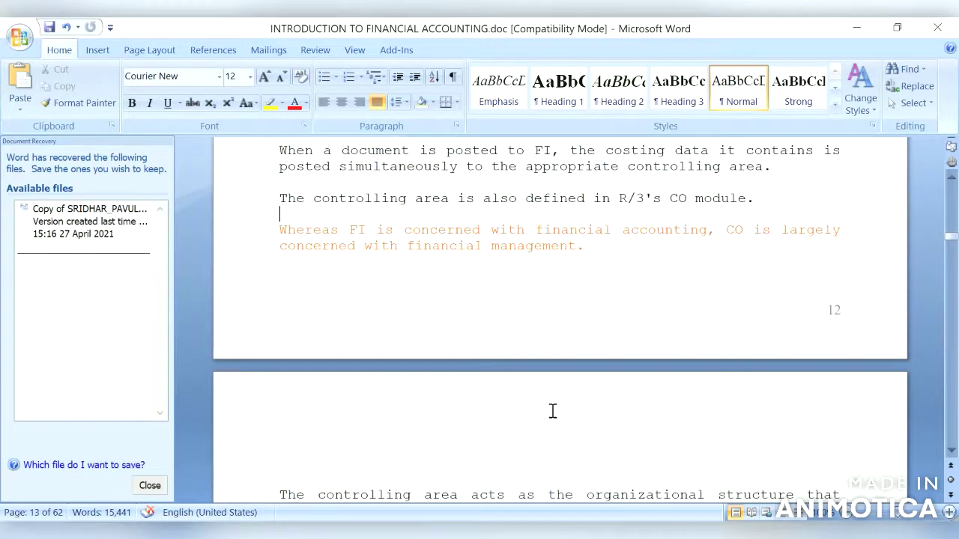
{"action": "key", "text": "Up"}
{"action": "key", "text": "Up"}
{"action": "key", "text": "Up"}
{"action": "key", "text": "Up"}
{"action": "key", "text": "Up"}
{"action": "key", "text": "Up"}
{"action": "key", "text": "Up"}
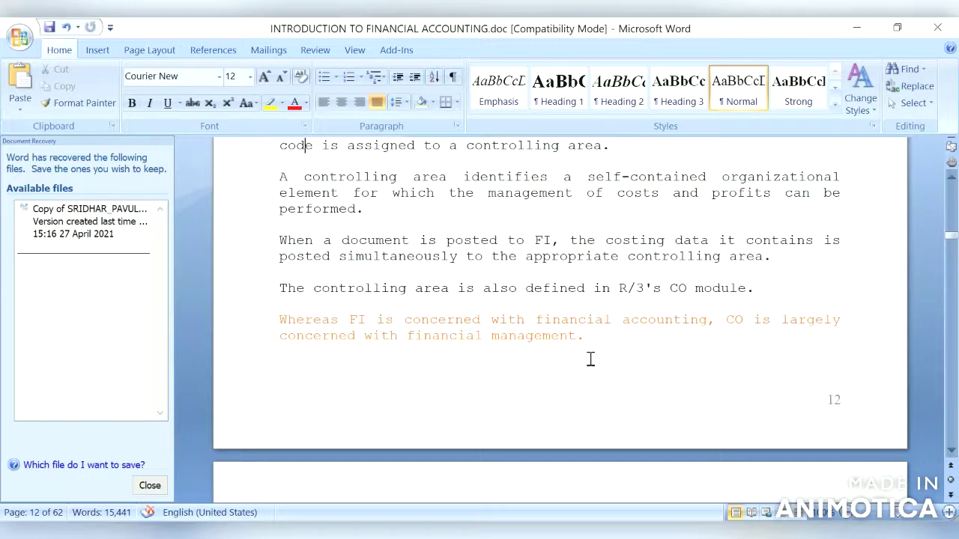
- Read the page 16 notes on country, corporate group and operating charts of accounts and account master records
{"action": "left_click", "coordinate": [950, 458]}
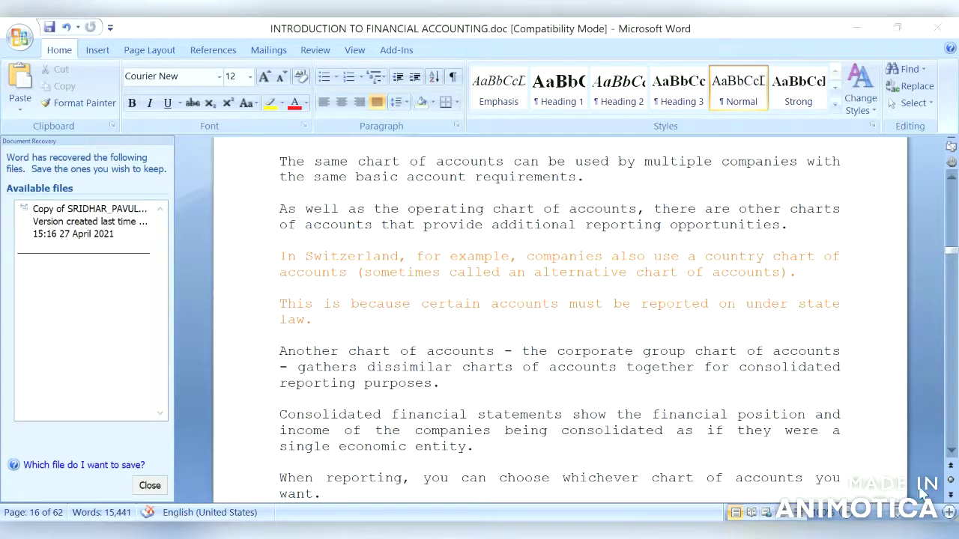
{"action": "left_click", "coordinate": [951, 452]}
{"action": "scroll", "coordinate": [951, 452], "scroll_direction": "down", "scroll_amount": 8}
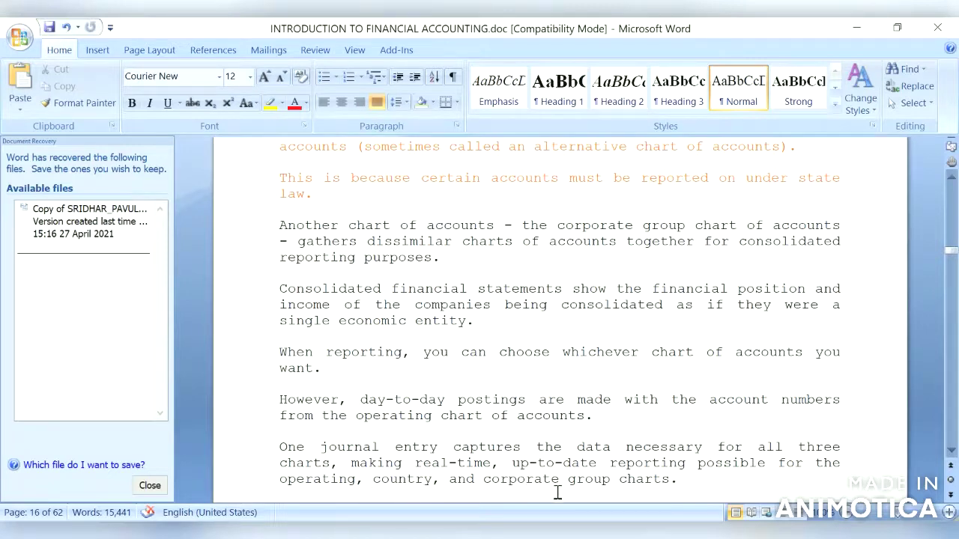
{"action": "left_click_drag", "start_coordinate": [950, 458], "coordinate": [950, 458]}
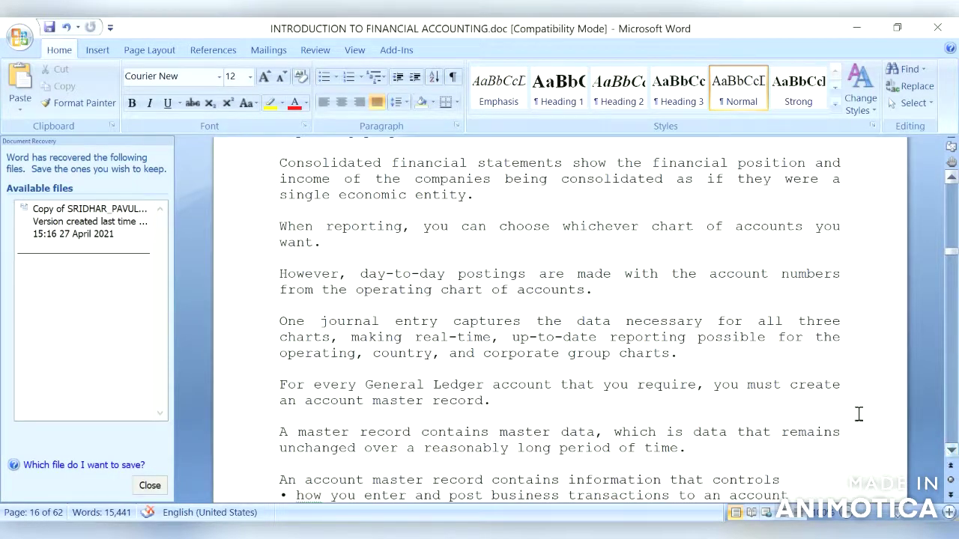
{"action": "left_click", "coordinate": [687, 363]}
- Switch to the SAP Easy Access session and run transaction OBY6
{"action": "left_click", "coordinate": [662, 533]}
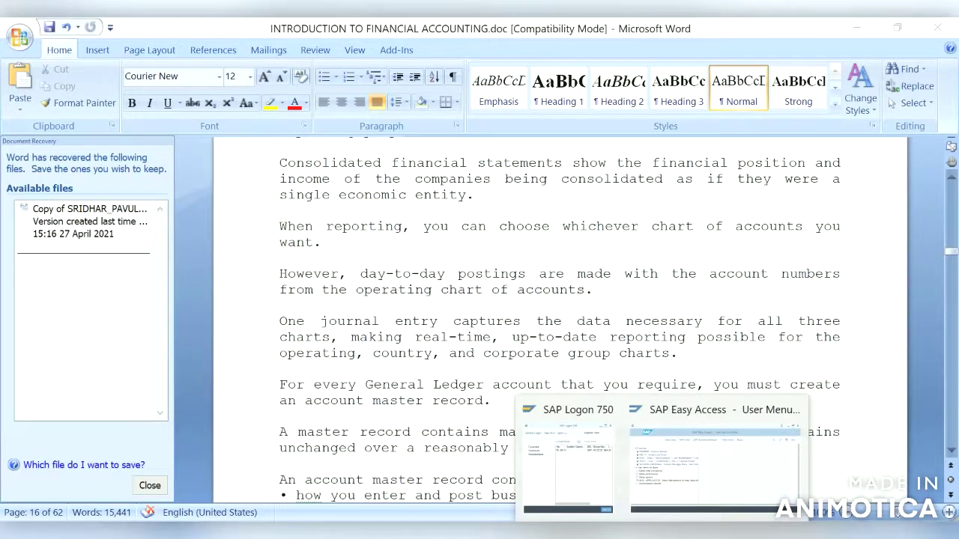
{"action": "left_click", "coordinate": [674, 479]}
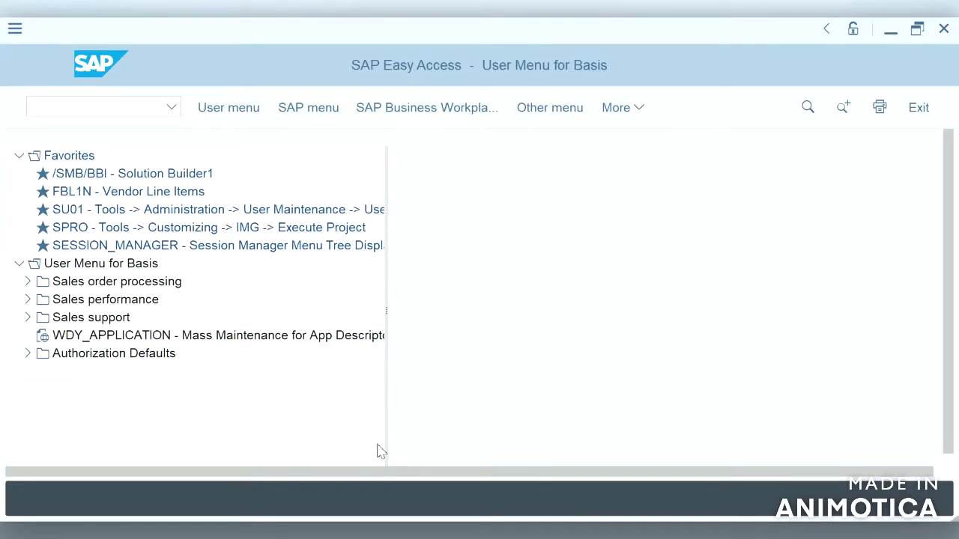
{"action": "left_click", "coordinate": [144, 105]}
{"action": "type", "text": "oby6"}
{"action": "key", "text": "Return"}
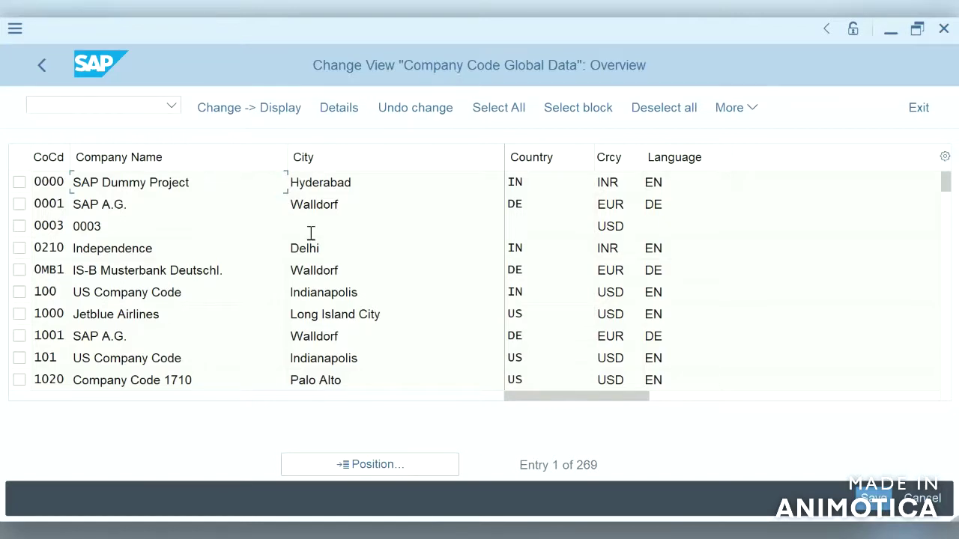
- Locate and select company code T009, and toggle the overview to display mode and back to change mode
{"action": "left_click", "coordinate": [375, 464]}
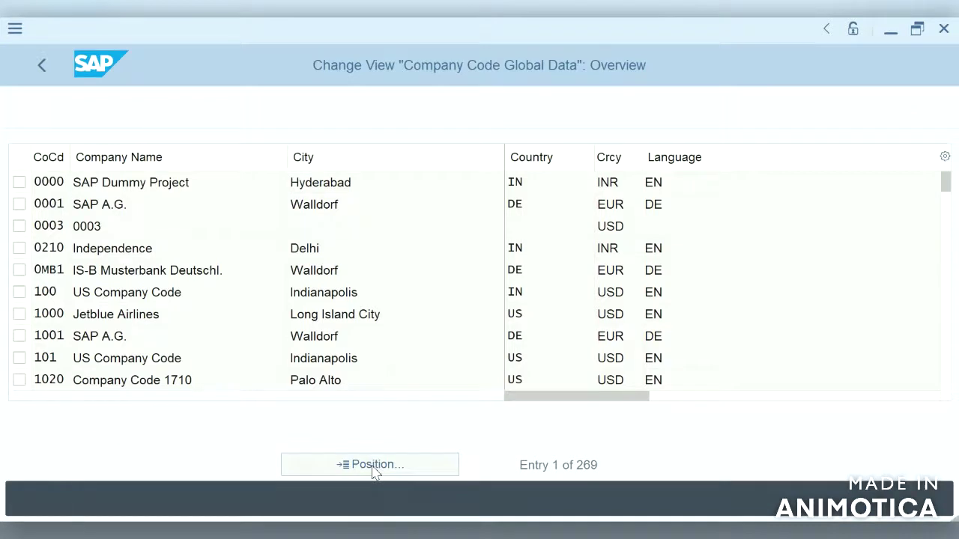
{"action": "type", "text": "t"}
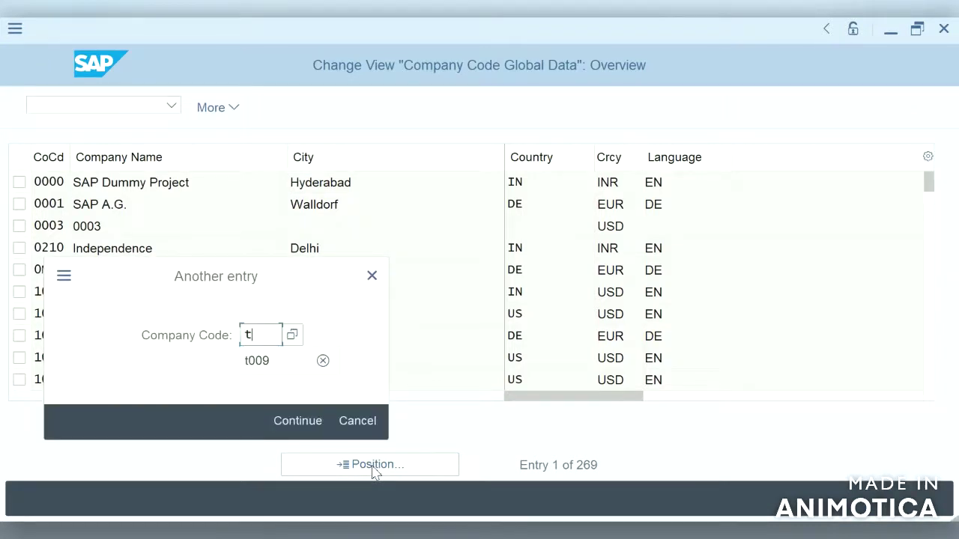
{"action": "type", "text": "009"}
{"action": "key", "text": "Return"}
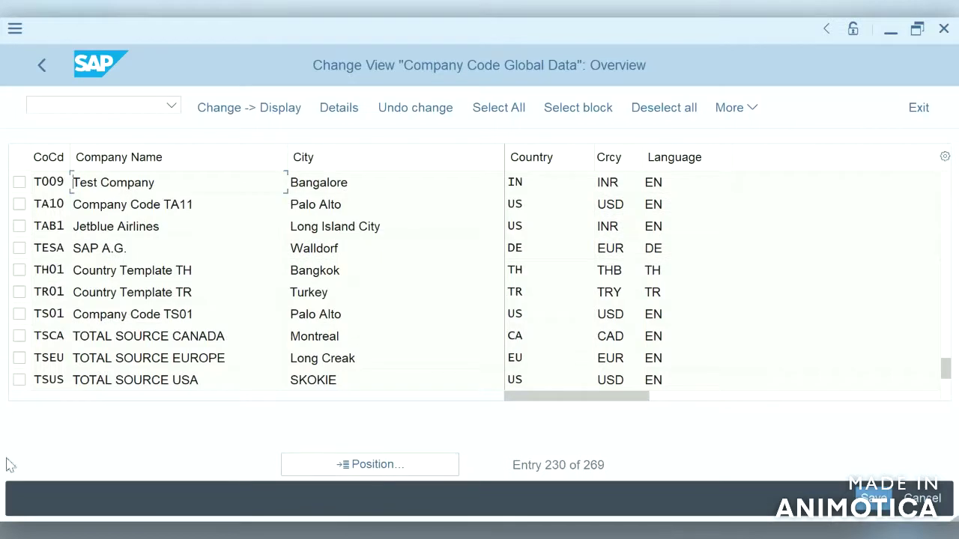
{"action": "left_click", "coordinate": [19, 182]}
{"action": "left_click", "coordinate": [262, 117]}
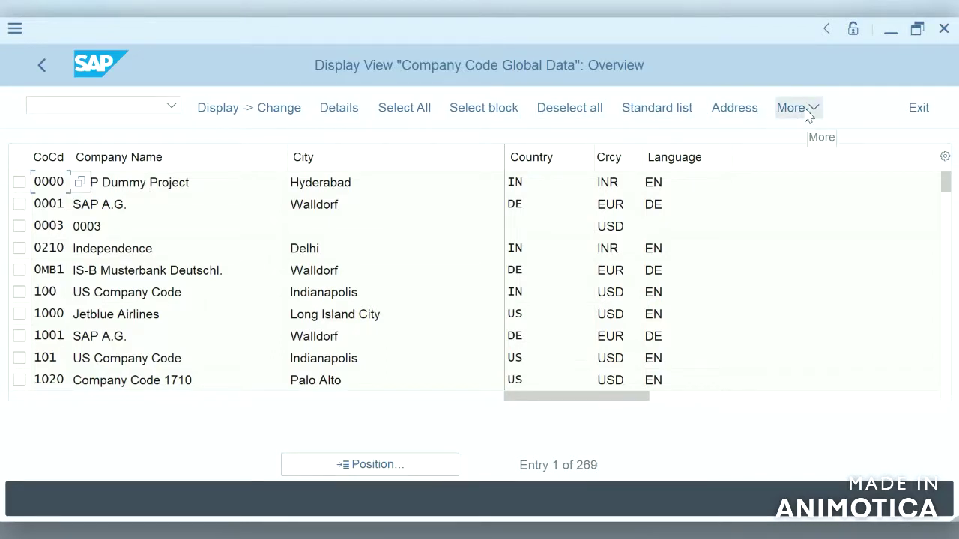
{"action": "left_click", "coordinate": [230, 114]}
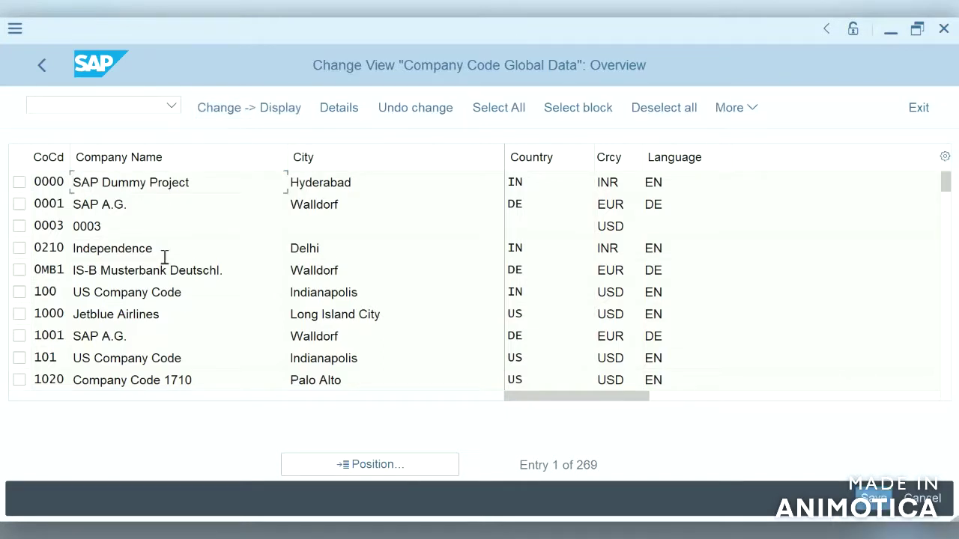
- Position the company code list at T009 and open that entry's global data details
{"action": "left_click", "coordinate": [376, 464]}
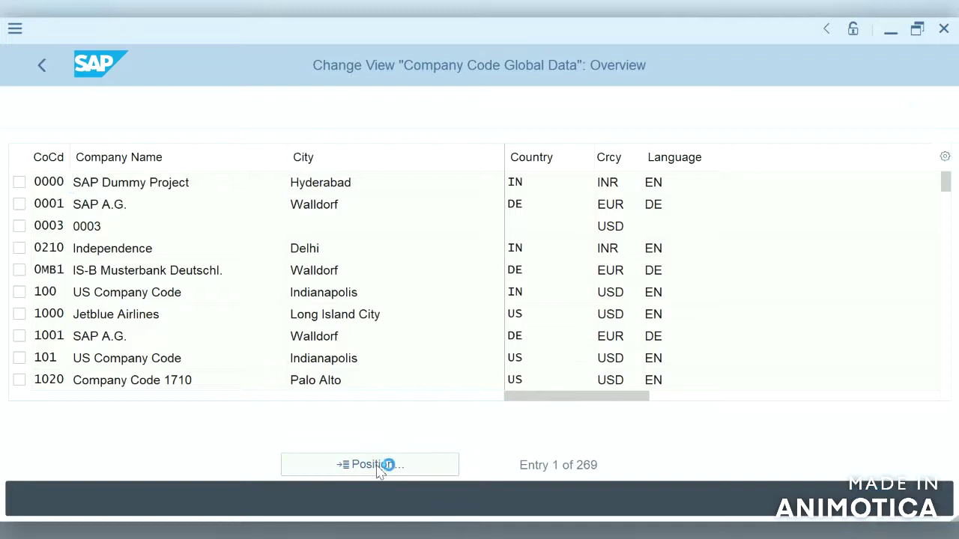
{"action": "type", "text": "t009"}
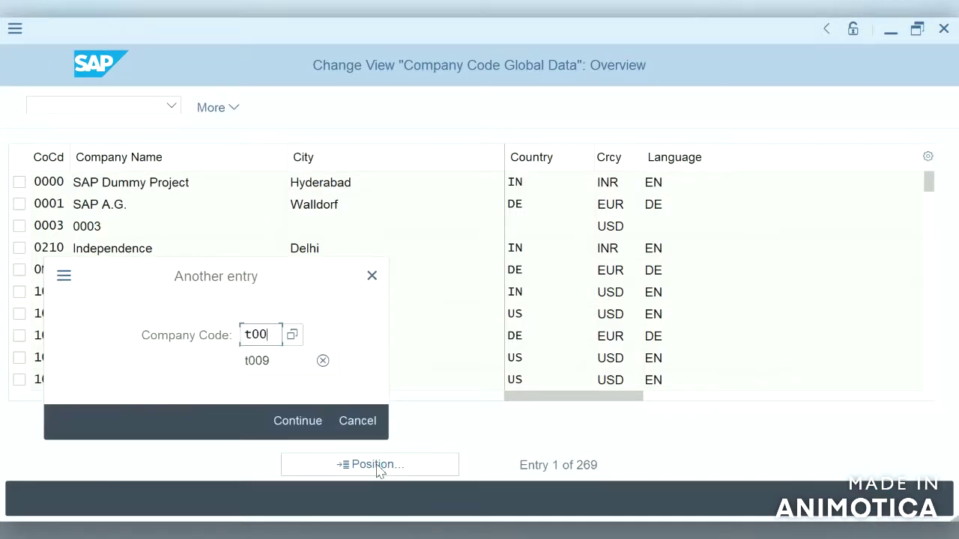
{"action": "key", "text": "Return"}
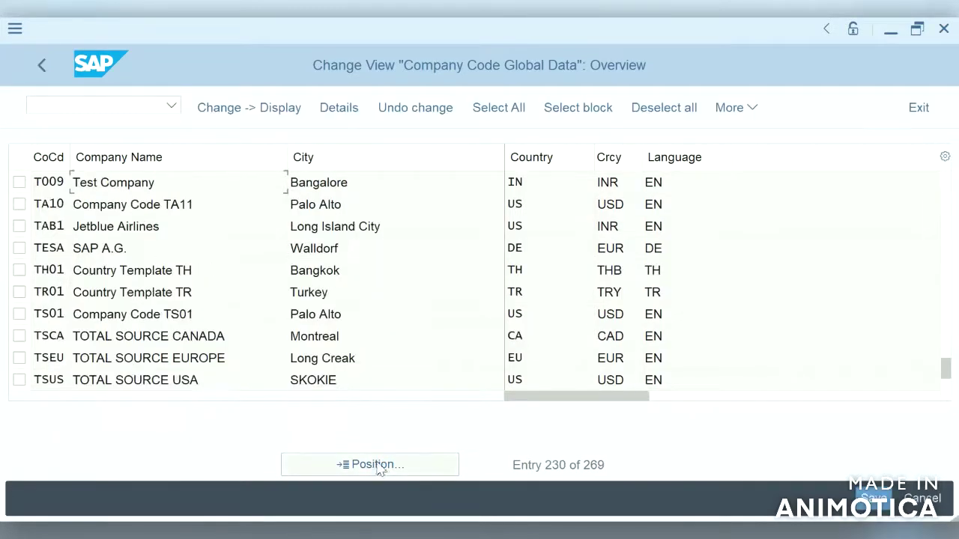
{"action": "double_click", "coordinate": [45, 186]}
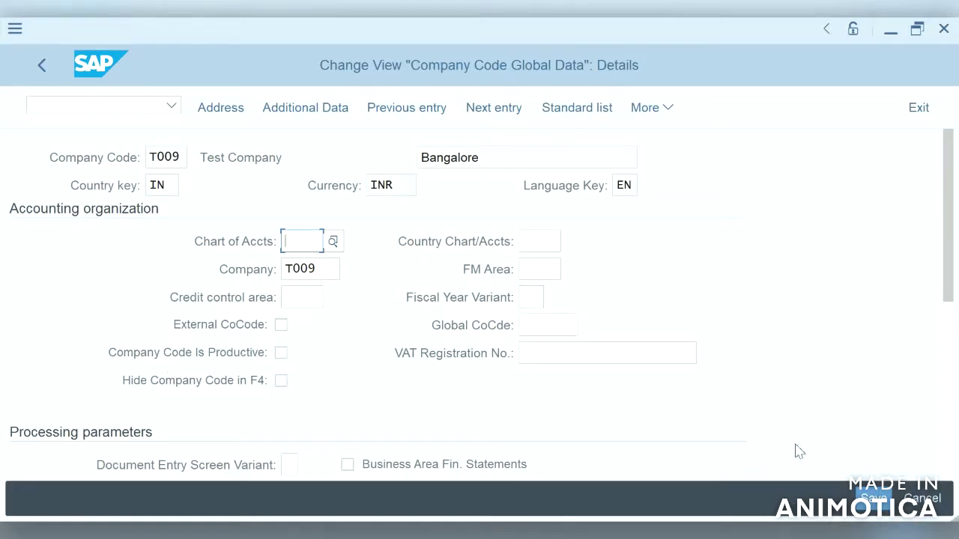
- Review company code T009's global data, including the accounting organization fields, fiscal year variant and processing parameters
{"action": "left_click", "coordinate": [949, 428]}
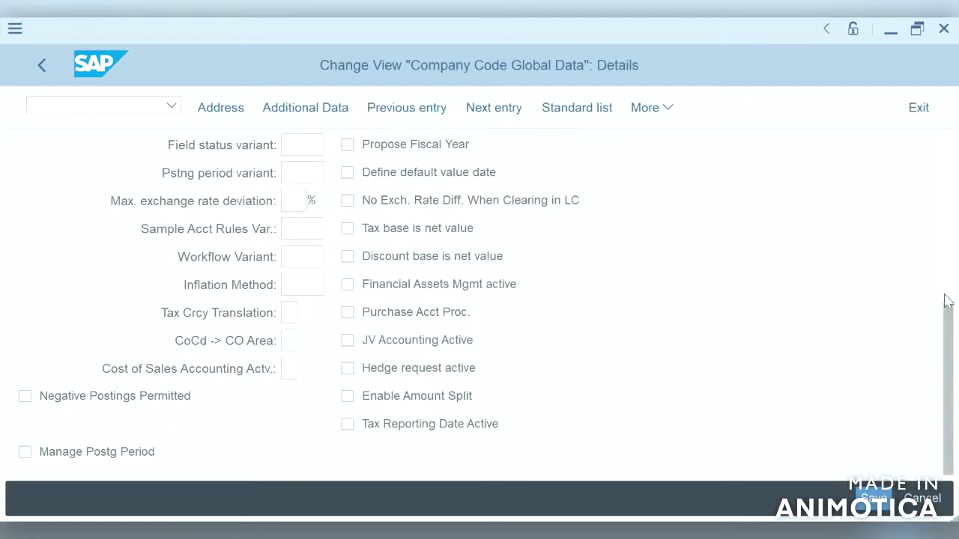
{"action": "left_click", "coordinate": [949, 183]}
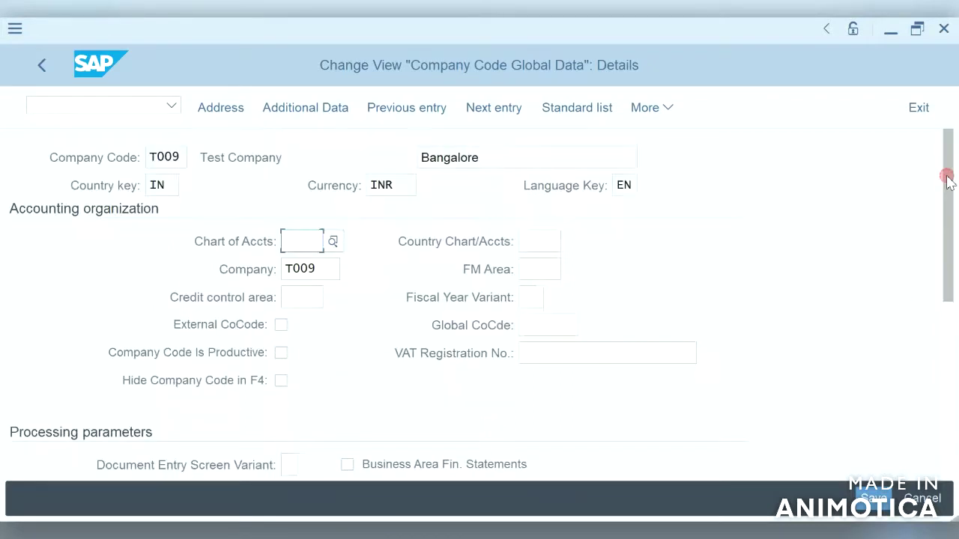
{"action": "left_click", "coordinate": [672, 110]}
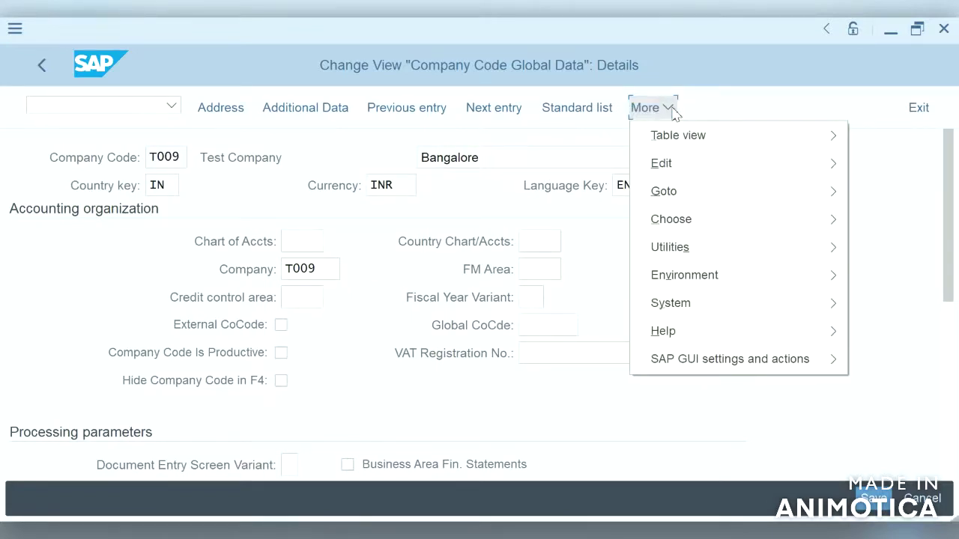
{"action": "left_click", "coordinate": [563, 133]}
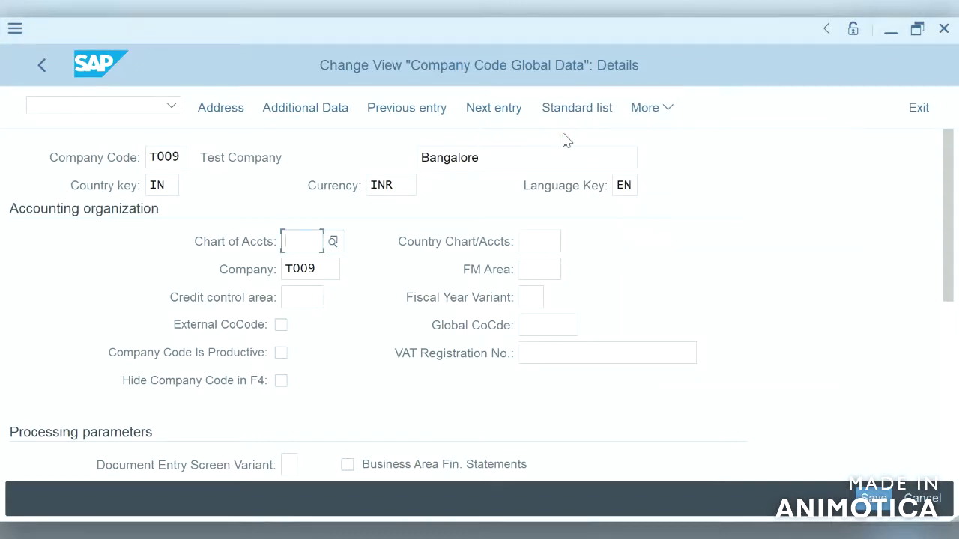
{"action": "left_click", "coordinate": [534, 300]}
{"action": "key", "text": "Tab"}
{"action": "key", "text": "Tab"}
{"action": "key", "text": "Tab"}
{"action": "key", "text": "Tab"}
{"action": "key", "text": "Tab"}
{"action": "key", "text": "Tab"}
{"action": "key", "text": "Tab"}
{"action": "key", "text": "Tab"}
{"action": "key", "text": "Tab"}
{"action": "key", "text": "Tab"}
{"action": "key", "text": "Tab"}
{"action": "key", "text": "Tab"}
{"action": "key", "text": "Tab"}
{"action": "key", "text": "Tab"}
{"action": "key", "text": "Tab"}
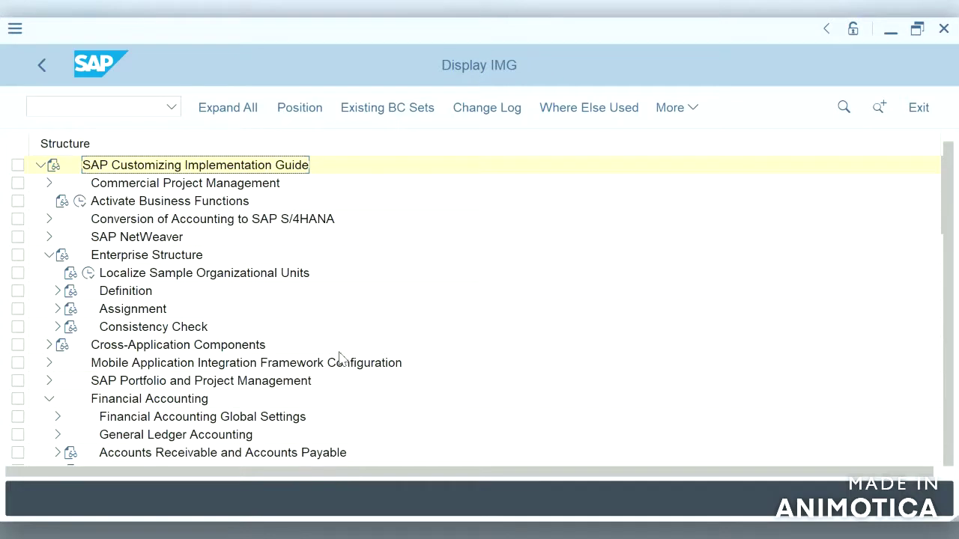
- Browse Financial Accounting Global Settings in the IMG, looking into Global Parameters for Company Code and Document
{"action": "left_click", "coordinate": [58, 417]}
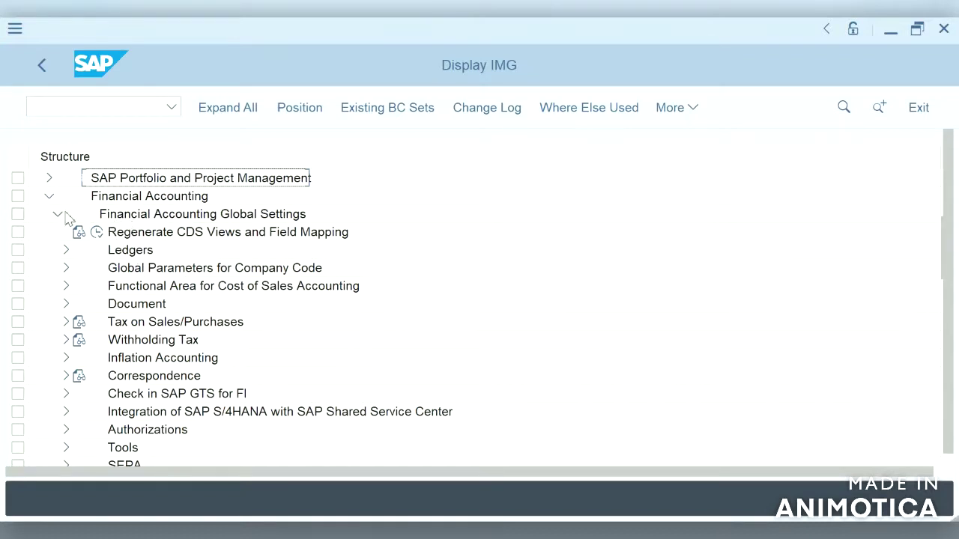
{"action": "left_click", "coordinate": [67, 268]}
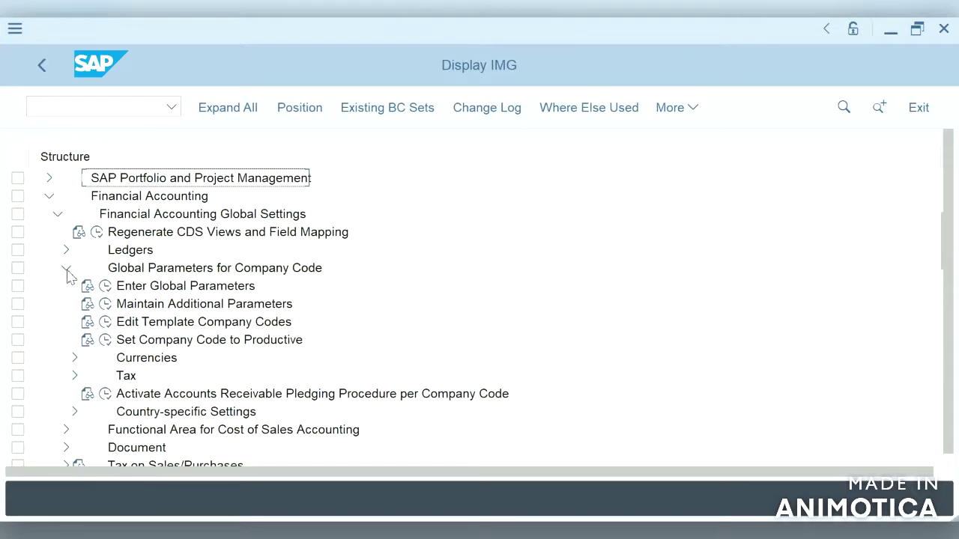
{"action": "left_click", "coordinate": [67, 270]}
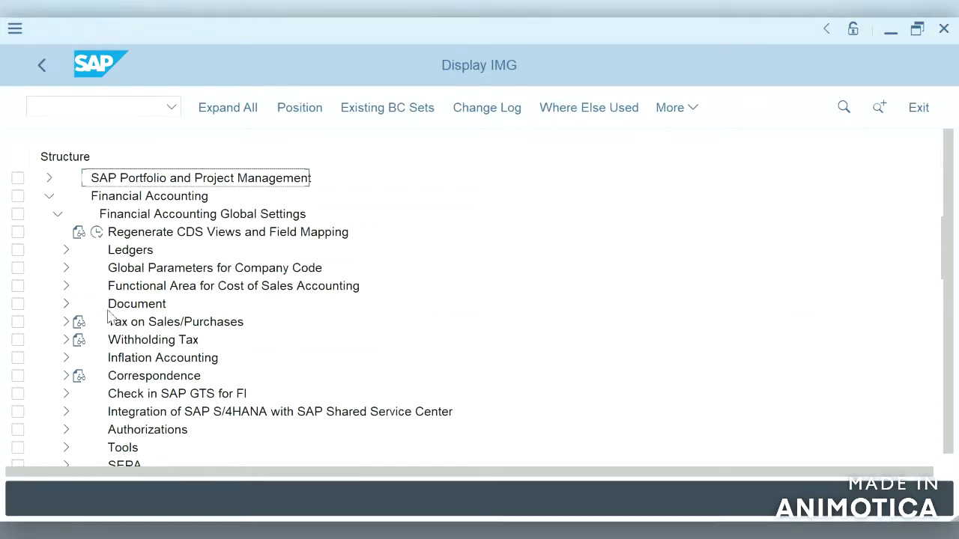
{"action": "left_click", "coordinate": [67, 305]}
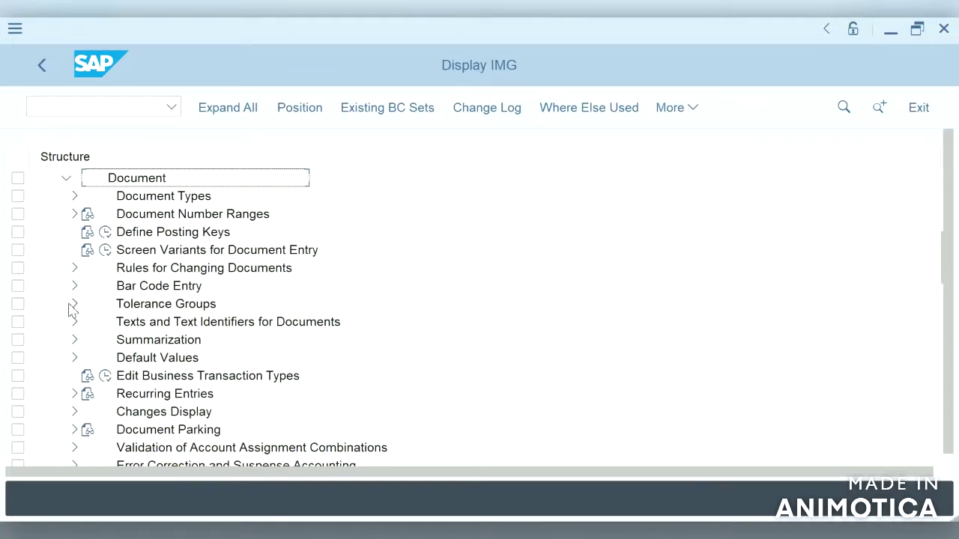
{"action": "left_click", "coordinate": [66, 180]}
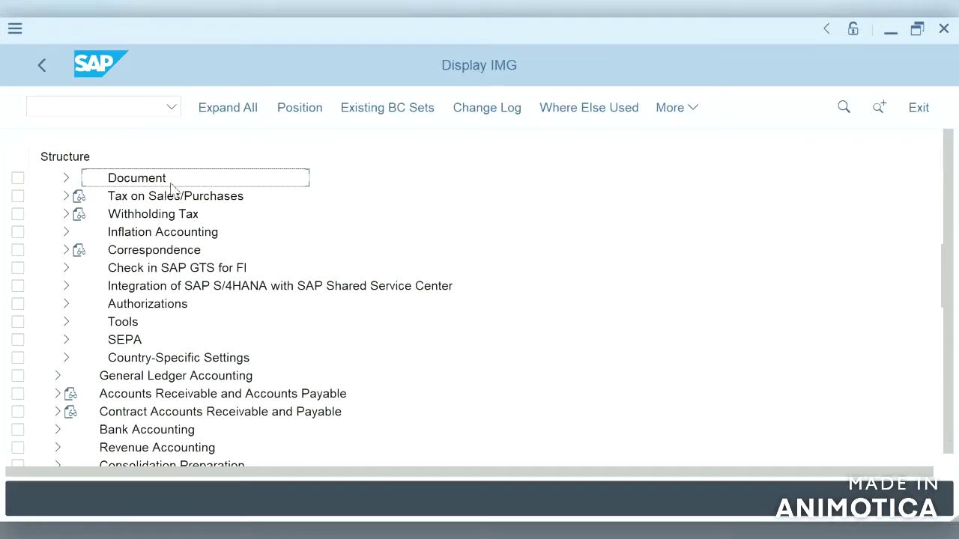
- Open the Edit Chart of Accounts List activity under General Ledger Accounting, Master Data, G/L Accounts, Preparations
{"action": "left_click", "coordinate": [57, 376]}
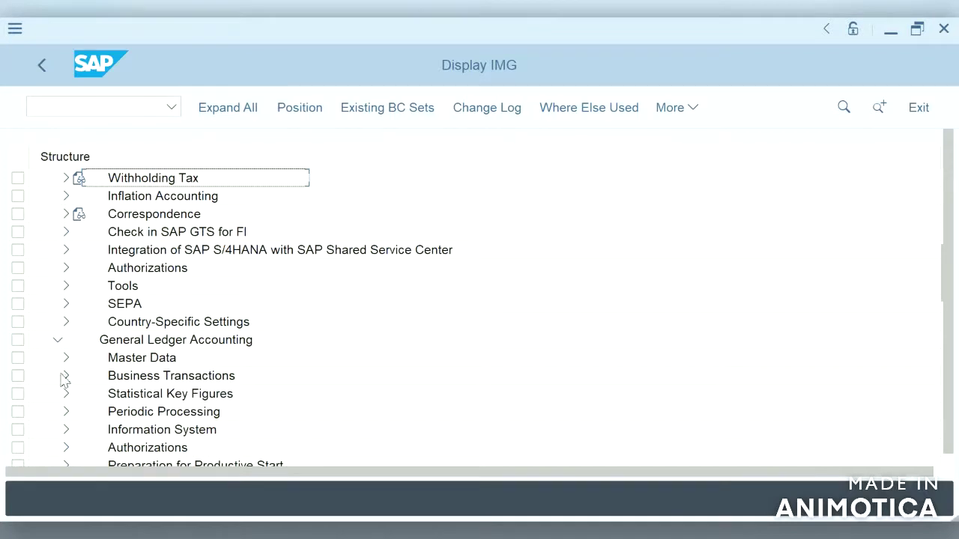
{"action": "left_click", "coordinate": [66, 358]}
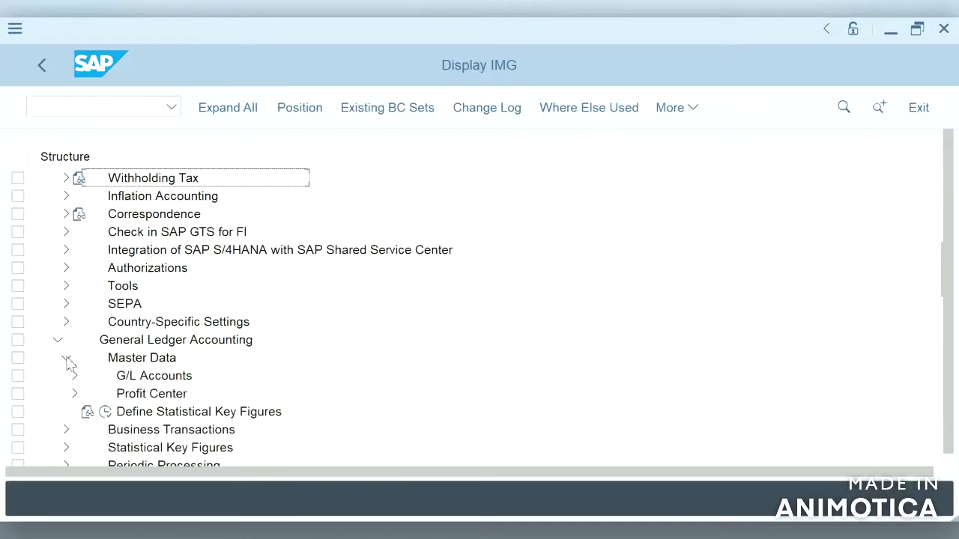
{"action": "left_click", "coordinate": [75, 376]}
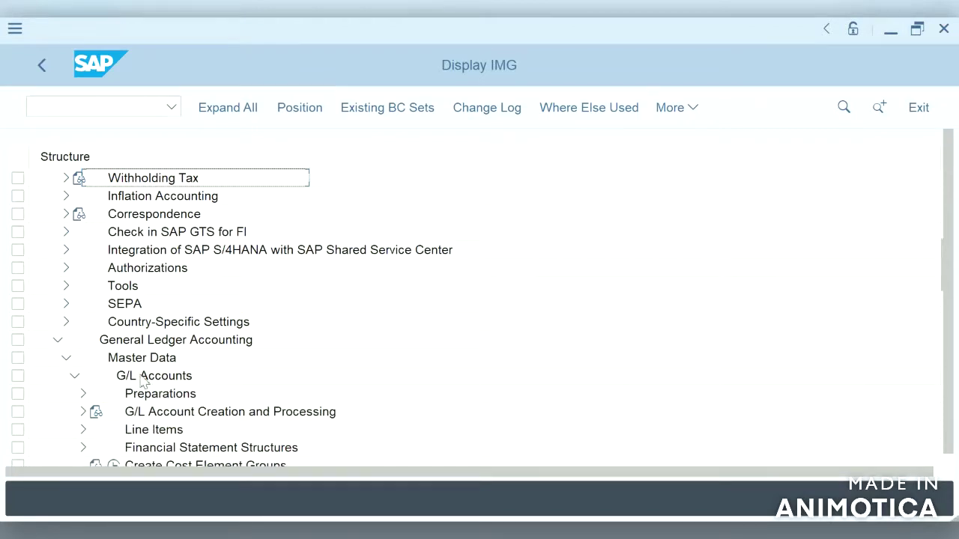
{"action": "left_click", "coordinate": [83, 394]}
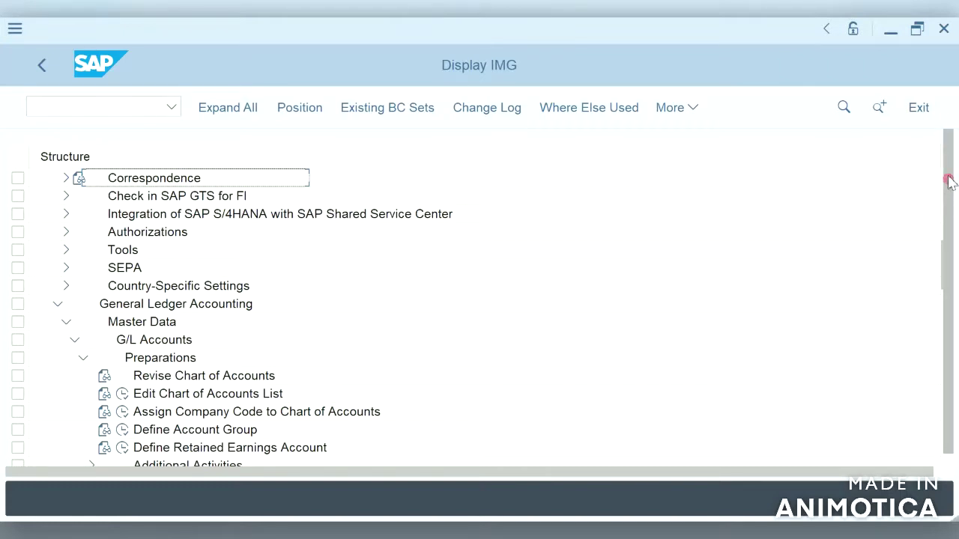
{"action": "left_click", "coordinate": [122, 393]}
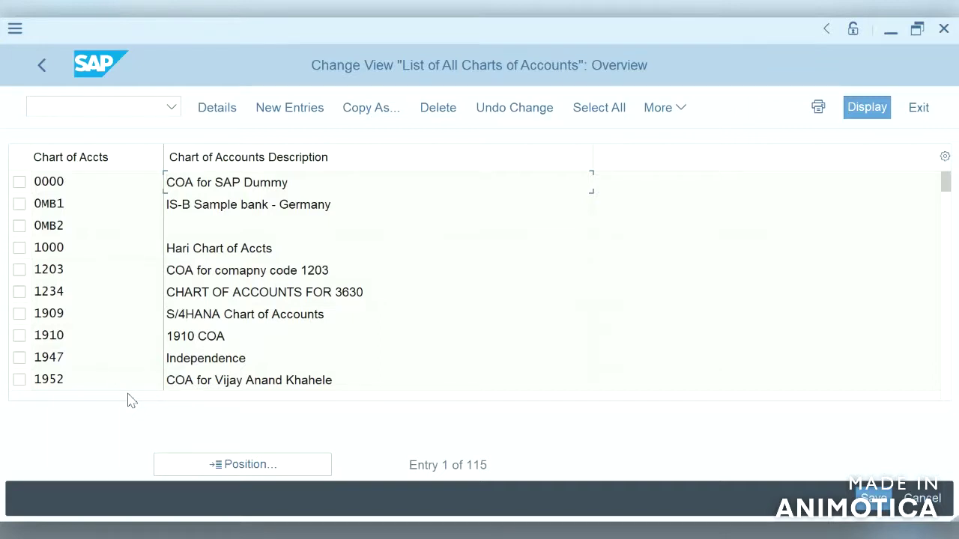
- Create a new chart of accounts entry T009 with the description "COA for T009"
{"action": "left_click", "coordinate": [300, 113]}
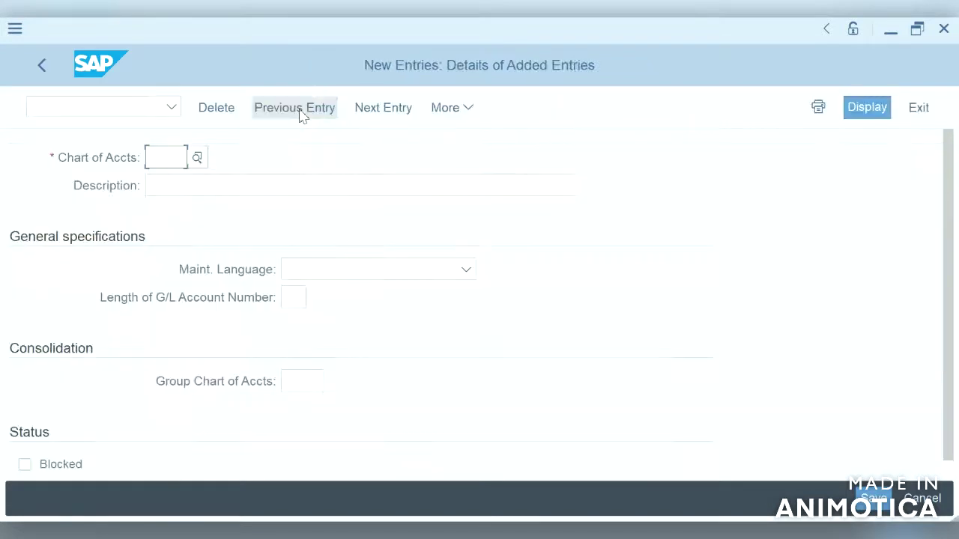
{"action": "left_click", "coordinate": [174, 158]}
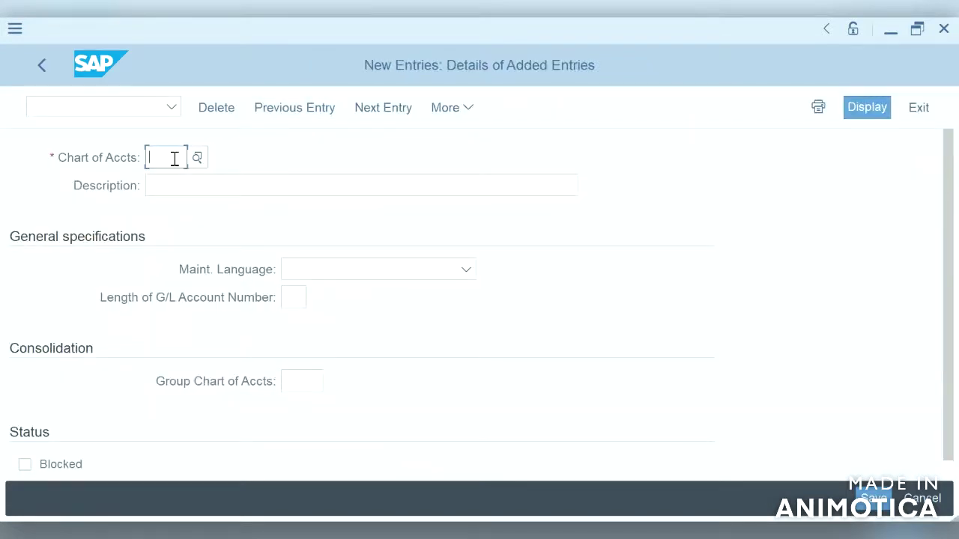
{"action": "type", "text": "T009"}
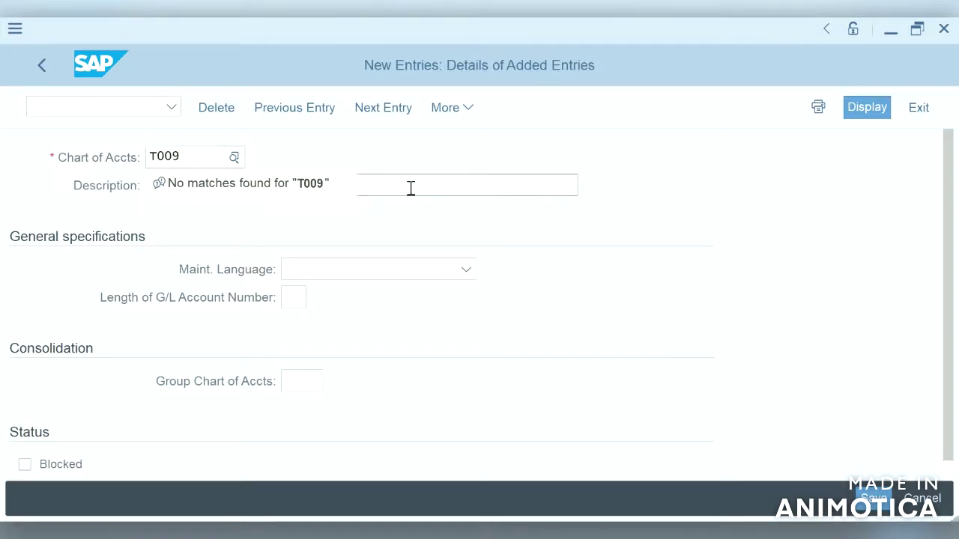
{"action": "left_click", "coordinate": [411, 188]}
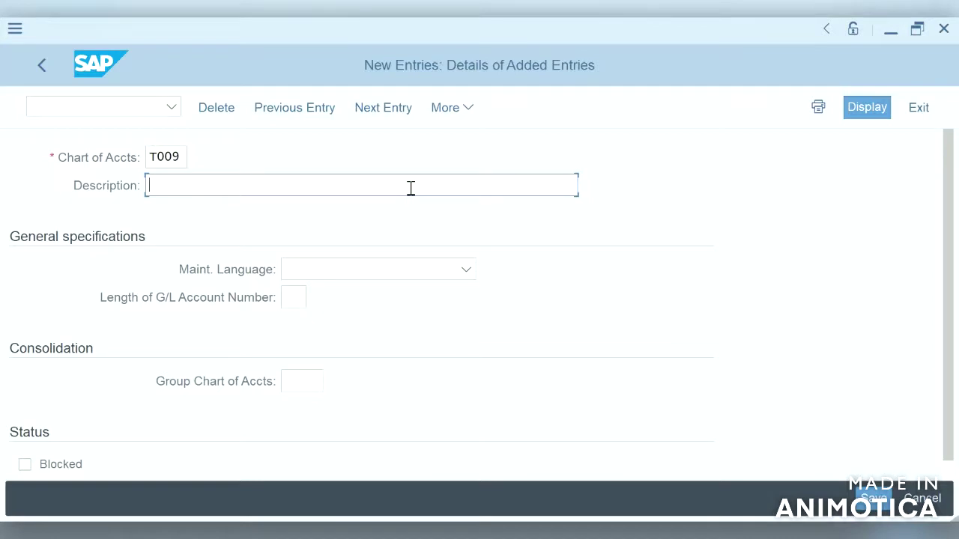
{"action": "type", "text": "COA for T009"}
- Set the maintenance language to English and the G/L account number length to 4, and save under customizing request S4TK900694
{"action": "left_click", "coordinate": [465, 271]}
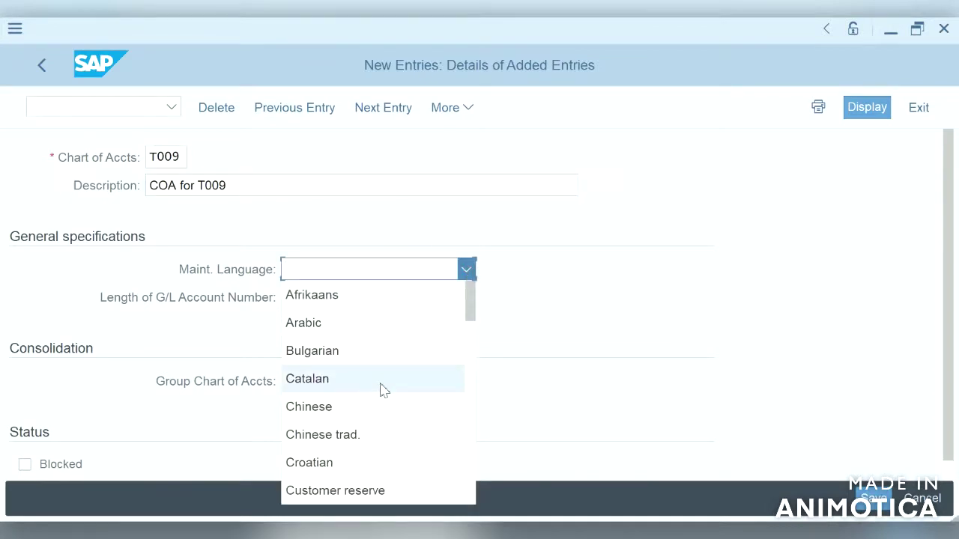
{"action": "scroll", "coordinate": [382, 389], "scroll_direction": "down", "scroll_amount": 2}
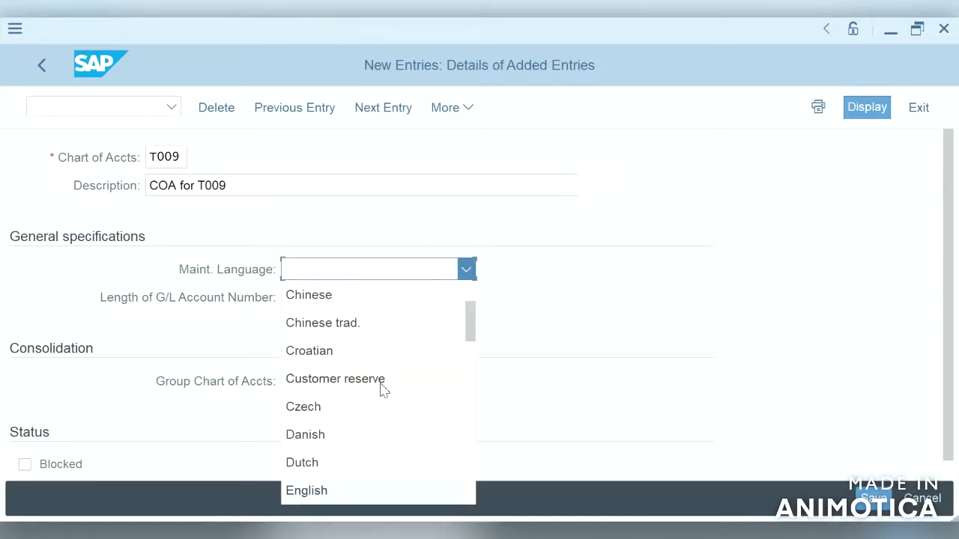
{"action": "left_click", "coordinate": [388, 492]}
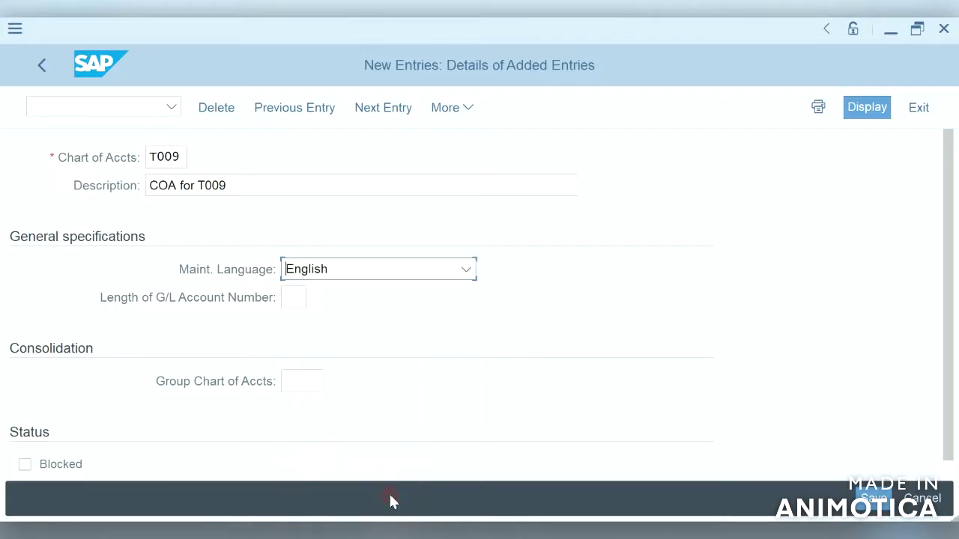
{"action": "left_click", "coordinate": [289, 300]}
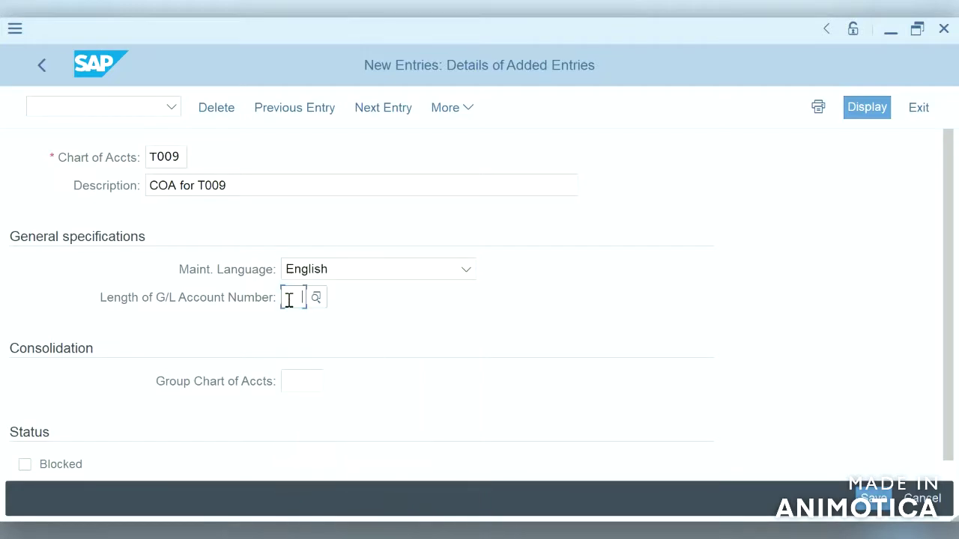
{"action": "type", "text": "8"}
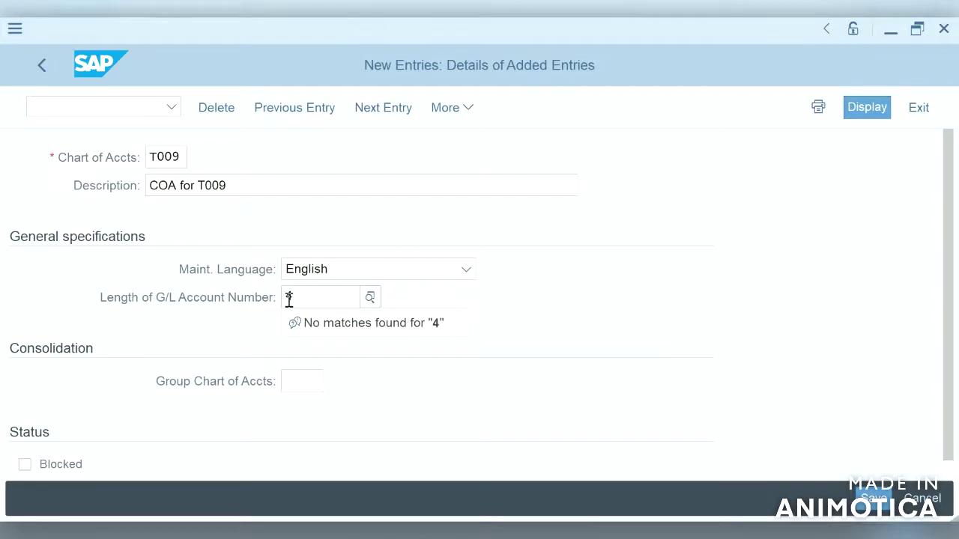
{"action": "left_click", "coordinate": [422, 385]}
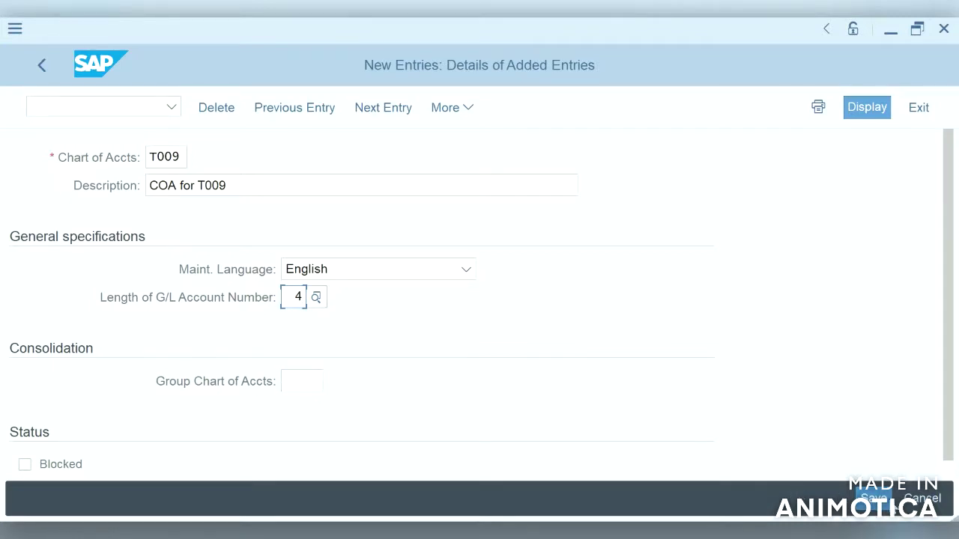
{"action": "left_click", "coordinate": [875, 500]}
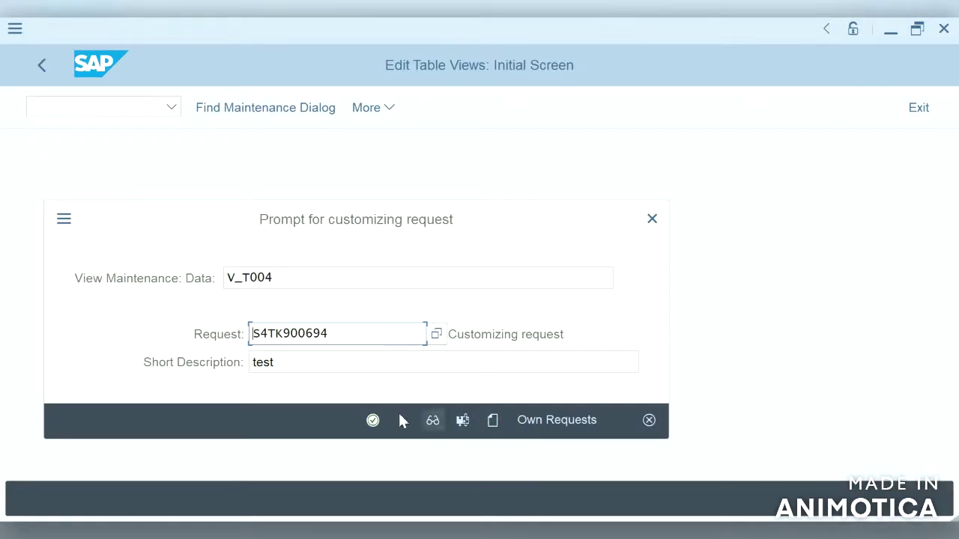
{"action": "left_click", "coordinate": [372, 422]}
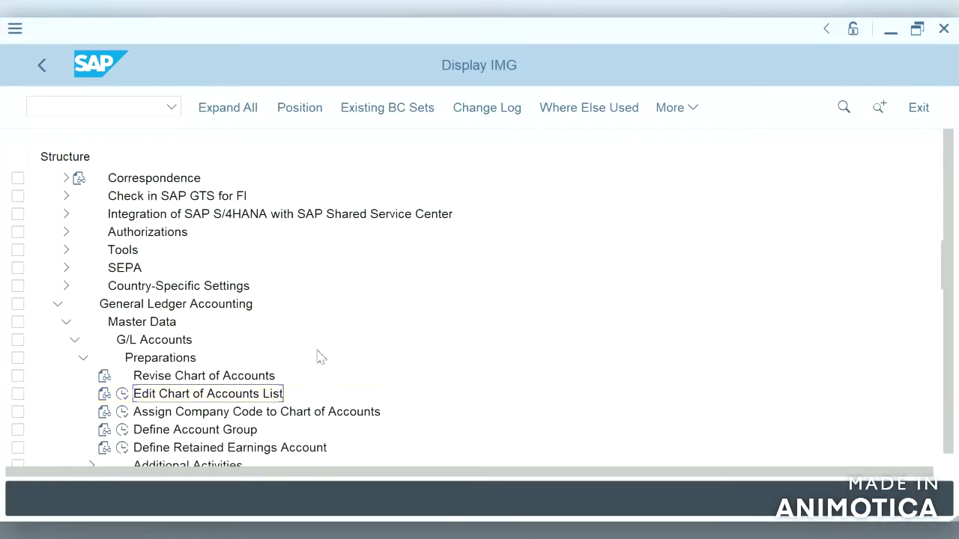
- Open the Assign Company Code to Chart of Accounts activity and position the list at company code T009
{"action": "left_click", "coordinate": [123, 412]}
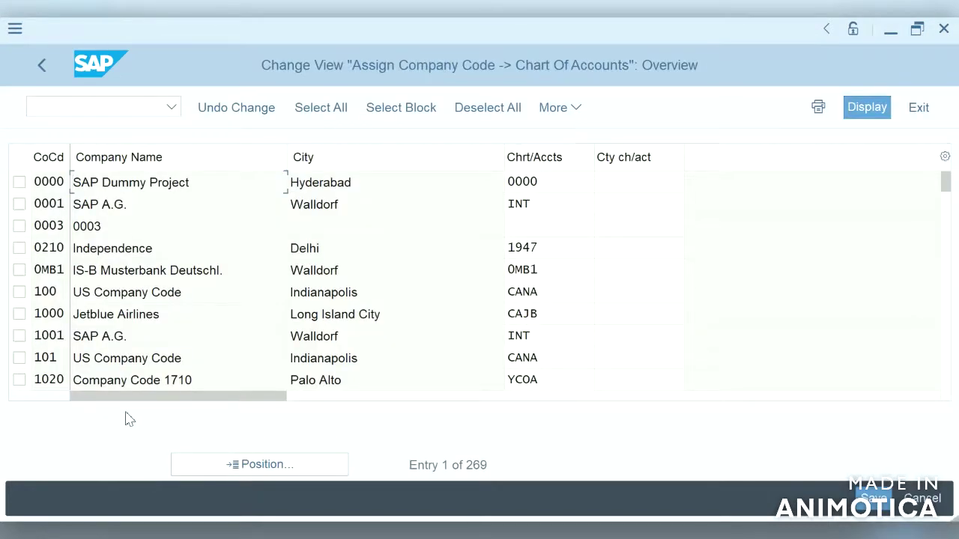
{"action": "left_click", "coordinate": [283, 466]}
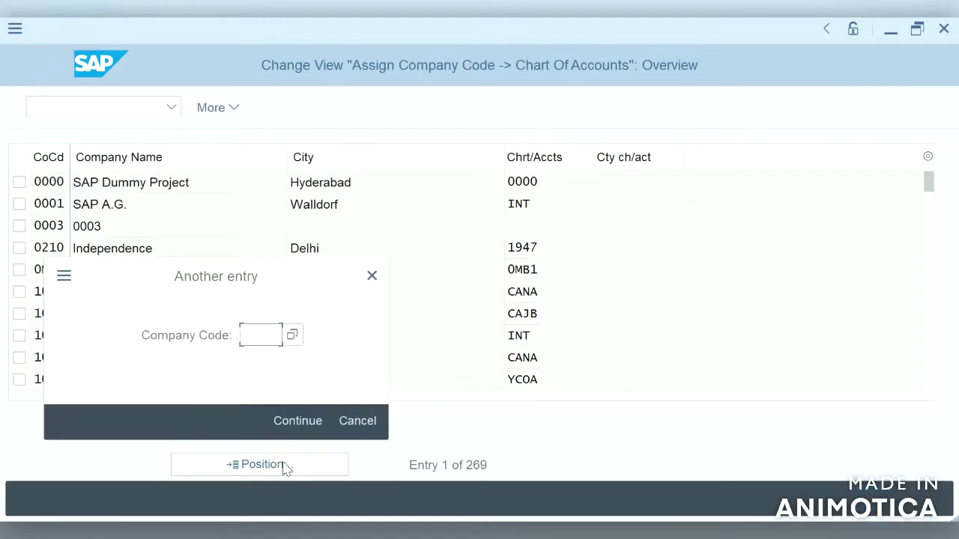
{"action": "type", "text": "t009"}
{"action": "left_click", "coordinate": [307, 420]}
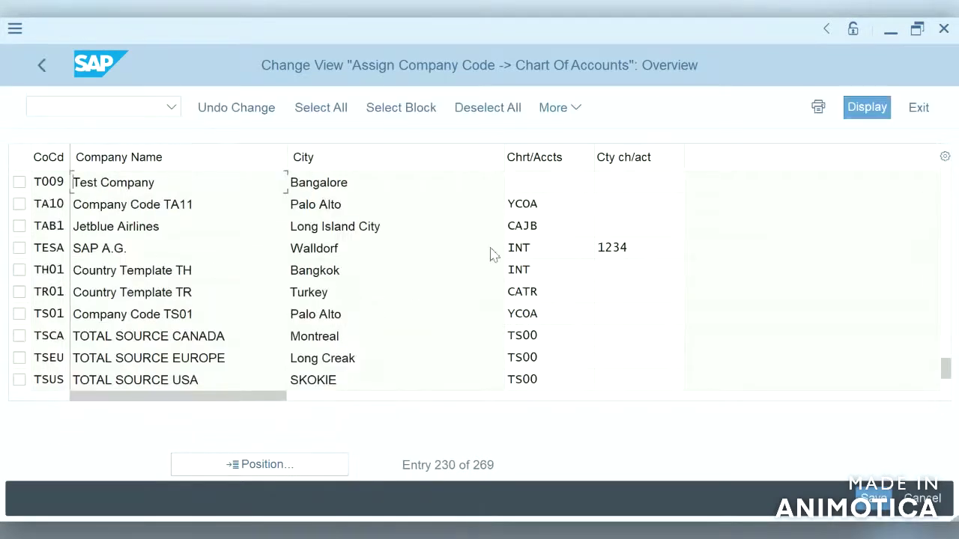
- Assign chart of accounts T009 to company code T009, save under customizing request S4TK900694 and return to the IMG
{"action": "left_click", "coordinate": [553, 183]}
{"action": "type", "text": "t009"}
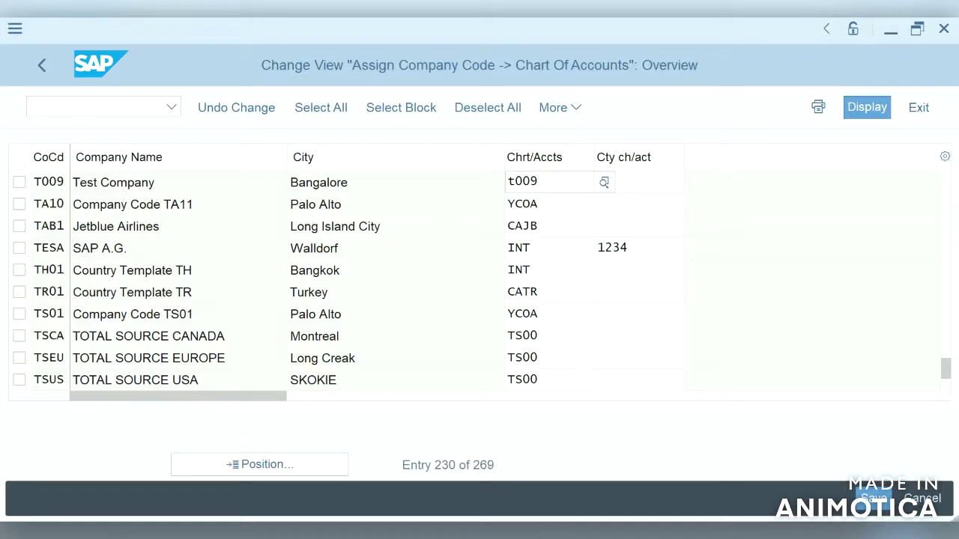
{"action": "left_click", "coordinate": [526, 235]}
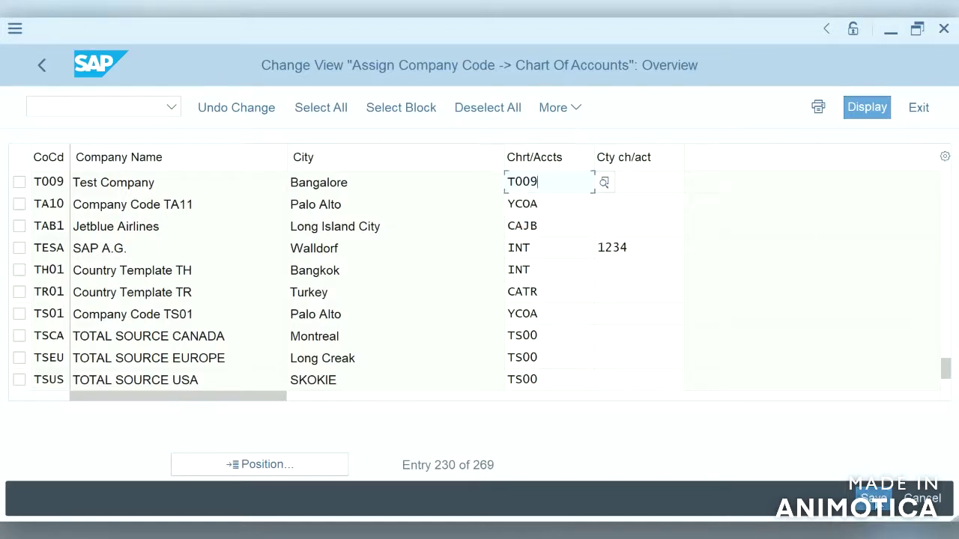
{"action": "left_click", "coordinate": [873, 498]}
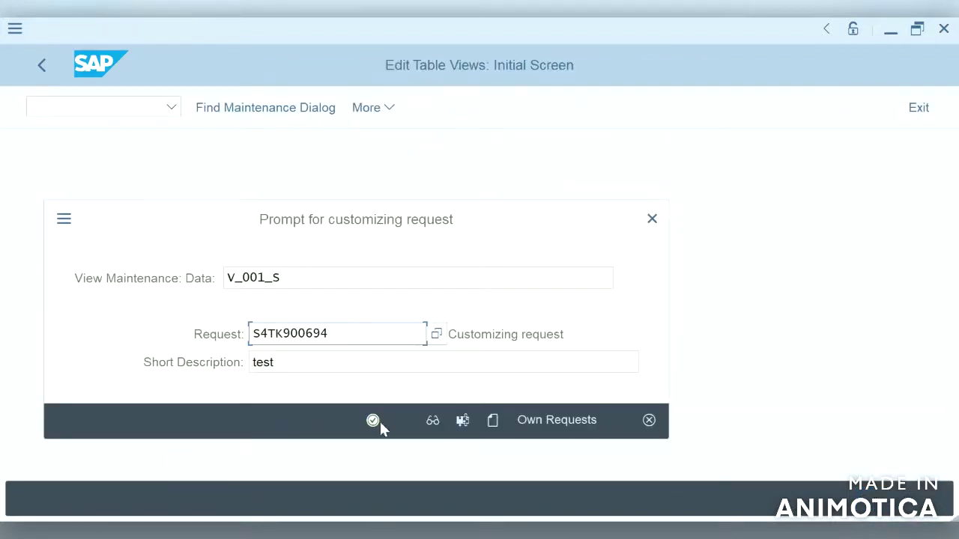
{"action": "left_click", "coordinate": [372, 420]}
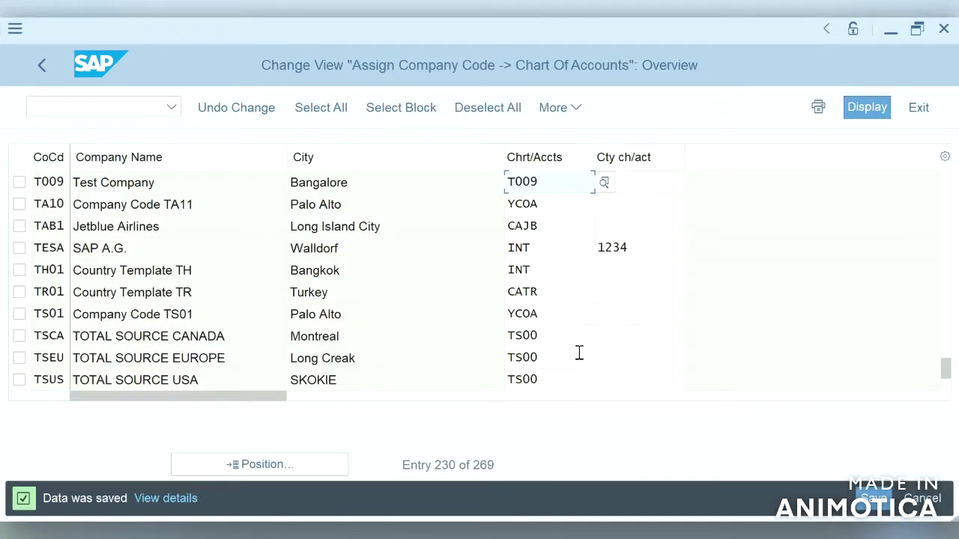
{"action": "left_click", "coordinate": [918, 109]}
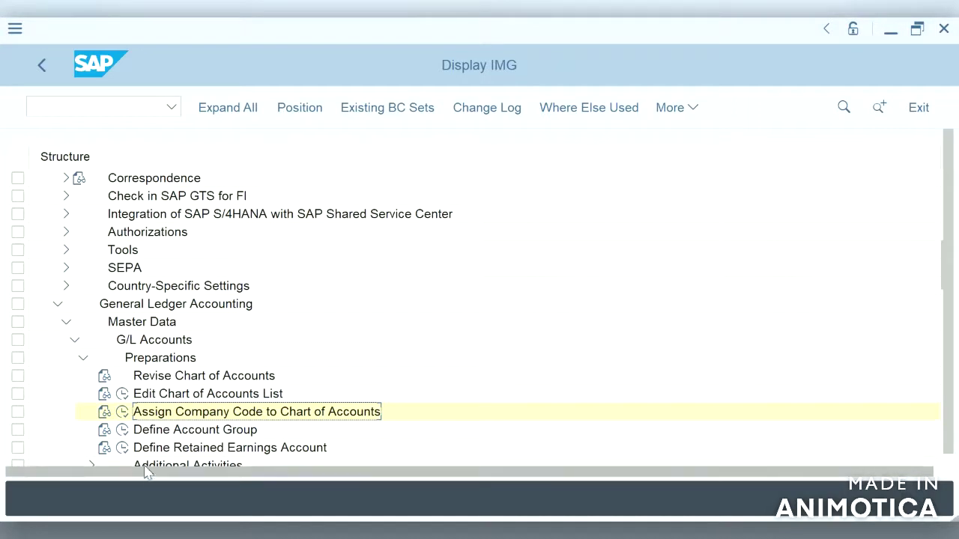
- Open the Define Account Group activity and start a new account group entry for chart of accounts T009
{"action": "left_click", "coordinate": [123, 432]}
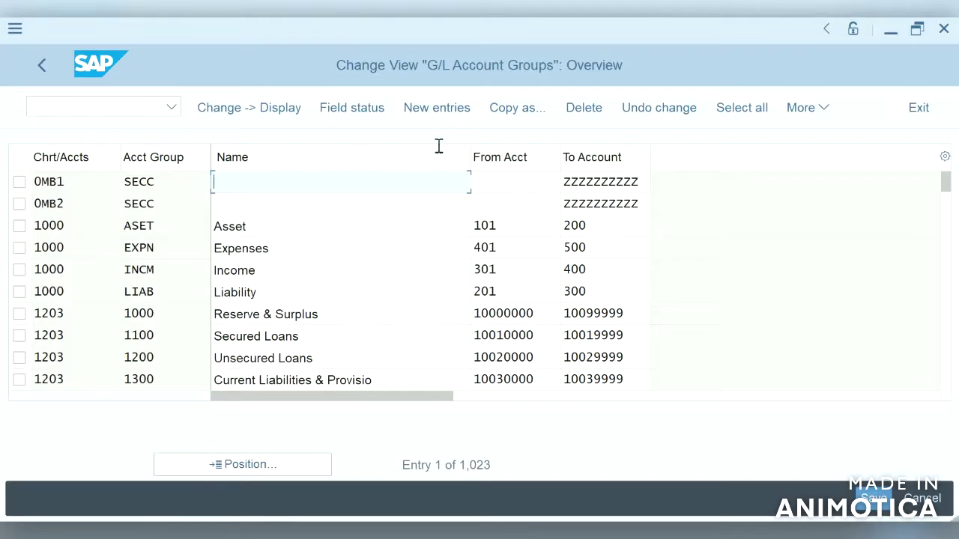
{"action": "left_click", "coordinate": [442, 116]}
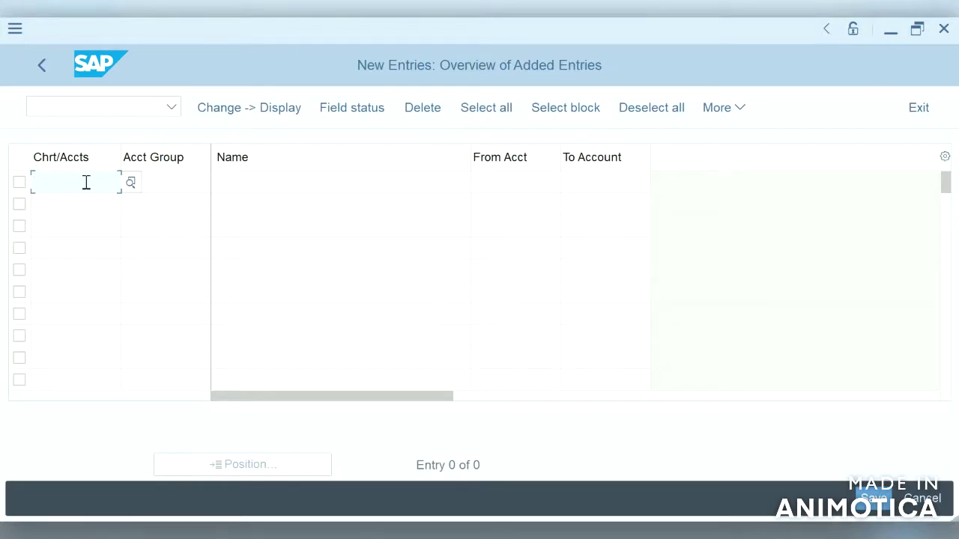
{"action": "type", "text": "T009"}
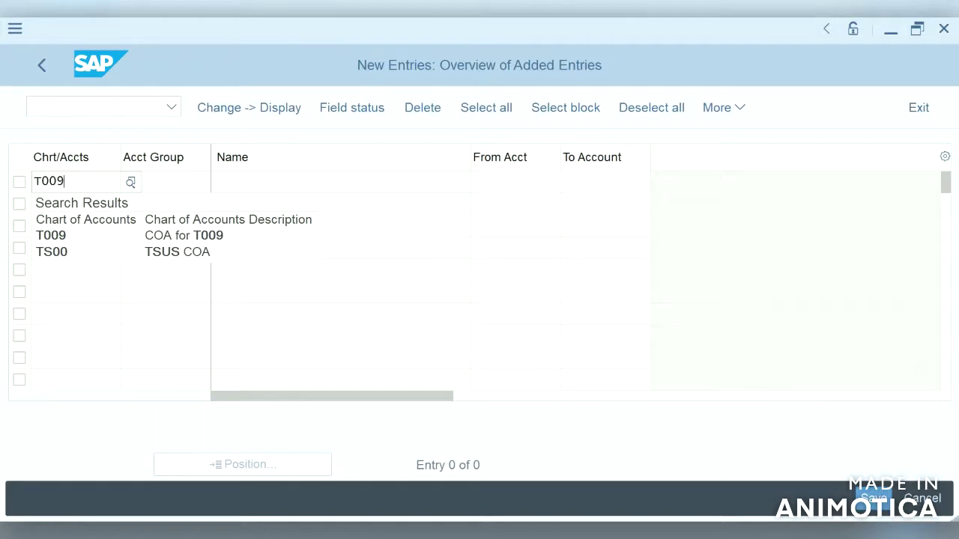
{"action": "key", "text": "Tab"}
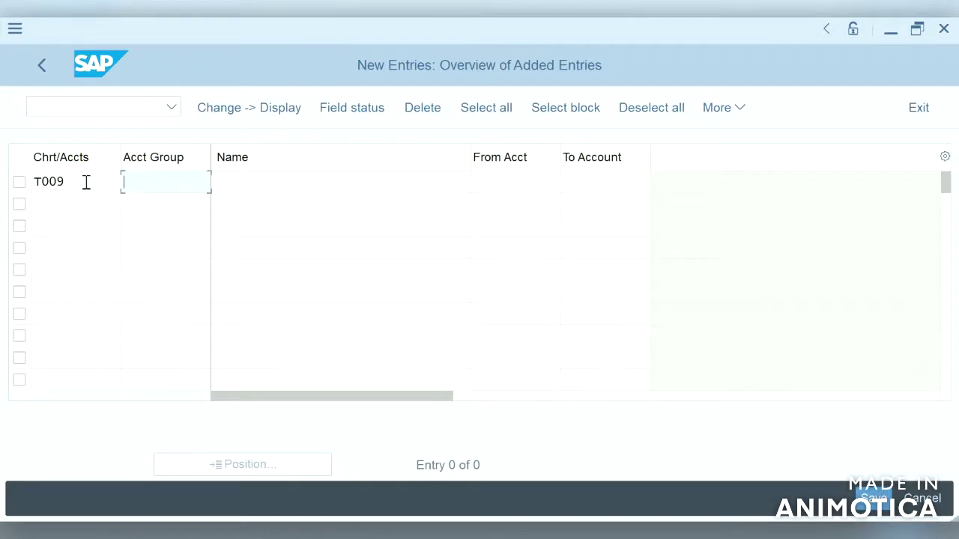
- Enter account group ASSE named Assets for chart of accounts T009, covering accounts 2000 to 2999
{"action": "type", "text": "Asse"}
{"action": "key", "text": "BackSpace"}
{"action": "key", "text": "BackSpace"}
{"action": "key", "text": "BackSpace"}
{"action": "type", "text": "SSE"}
{"action": "key", "text": "Tab"}
{"action": "type", "text": "Assets"}
{"action": "left_click", "coordinate": [525, 186]}
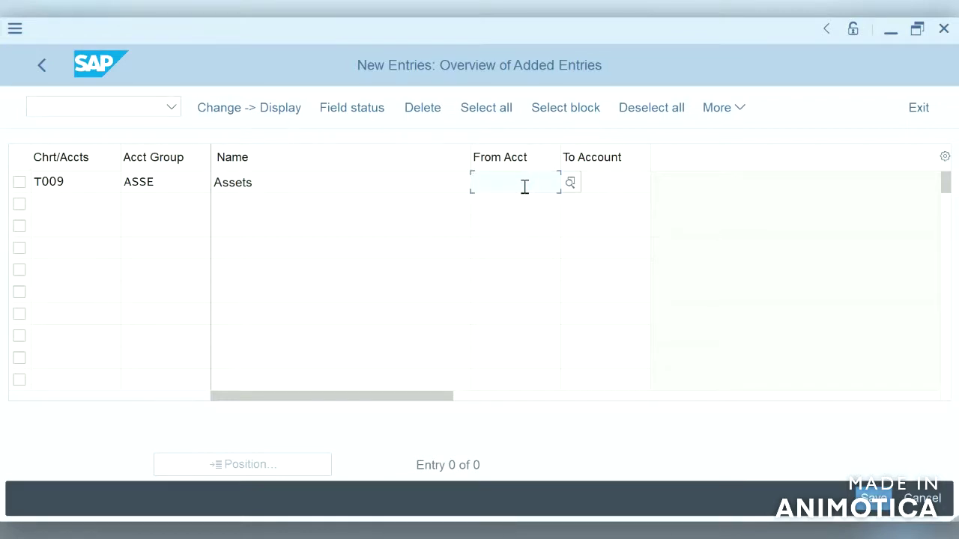
{"action": "type", "text": "2000"}
{"action": "key", "text": "Tab"}
{"action": "type", "text": "2999"}
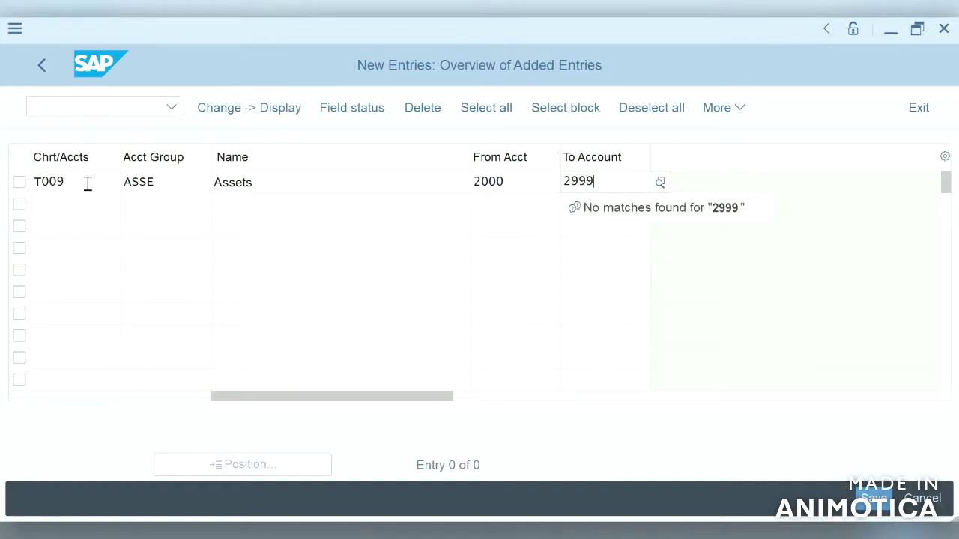
- Add account group LIAB named Liabilities for chart of accounts T009, covering accounts 1000 to 1999
{"action": "left_click", "coordinate": [98, 207]}
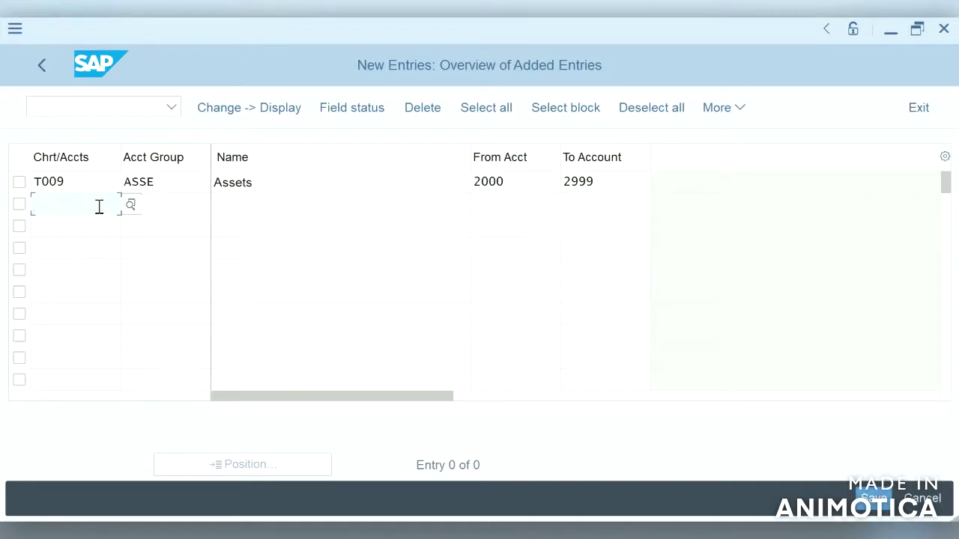
{"action": "type", "text": "T009"}
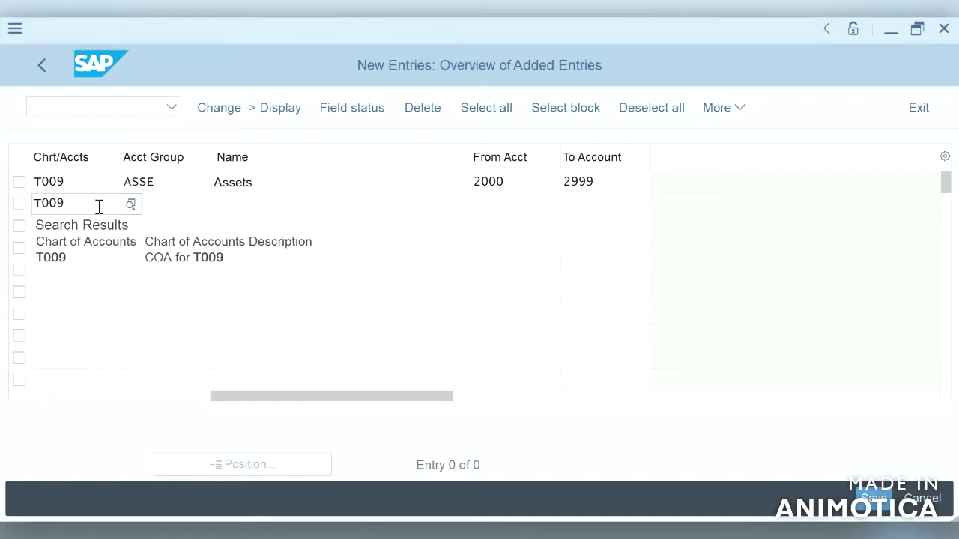
{"action": "key", "text": "Tab"}
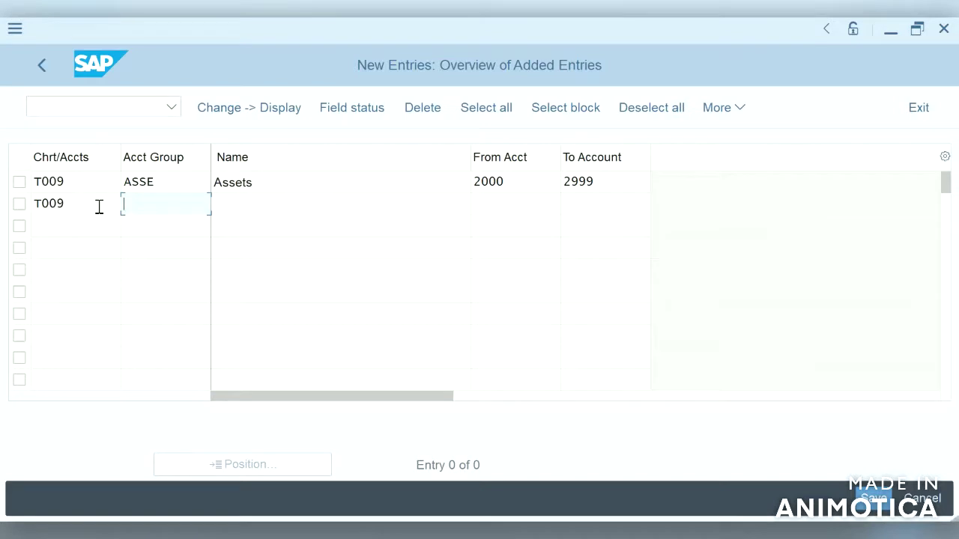
{"action": "type", "text": "Lia"}
{"action": "key", "text": "BackSpace"}
{"action": "key", "text": "BackSpace"}
{"action": "type", "text": "IAB"}
{"action": "key", "text": "Tab"}
{"action": "type", "text": "Liabilities"}
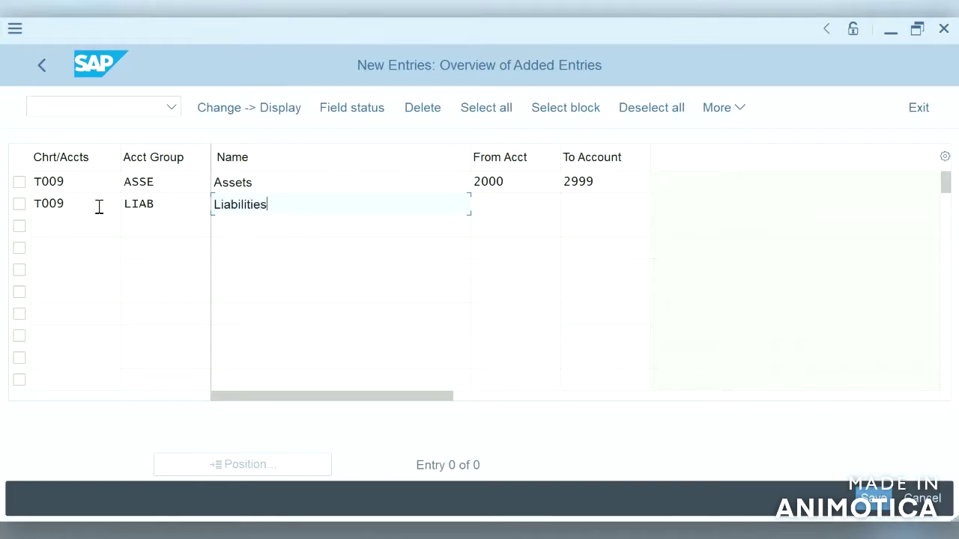
{"action": "key", "text": "Tab"}
{"action": "type", "text": "1"}
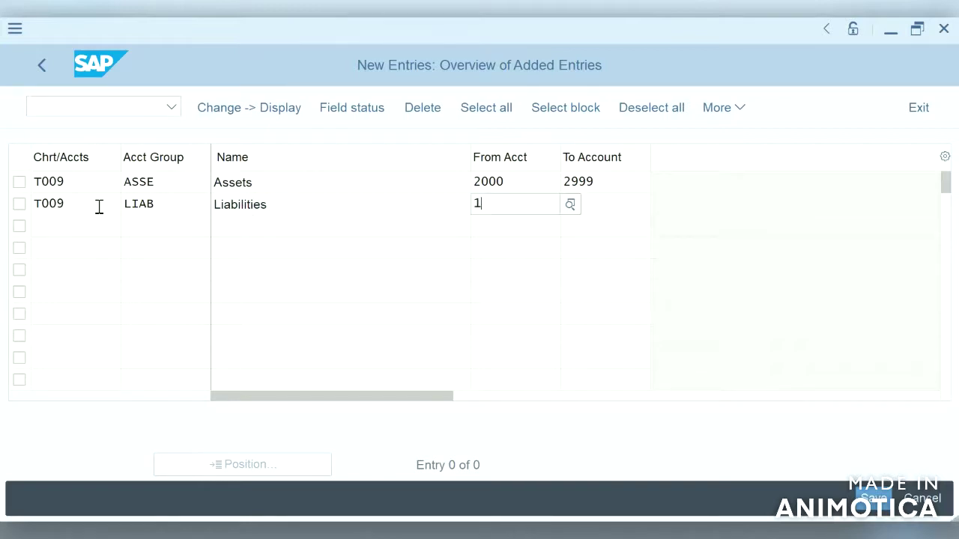
{"action": "type", "text": "000"}
{"action": "key", "text": "Tab"}
{"action": "type", "text": "1999"}
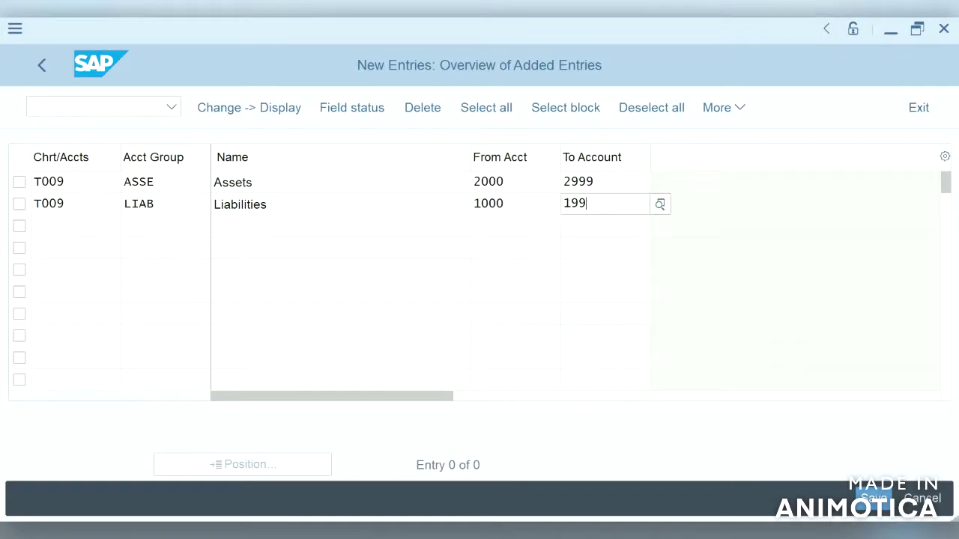
- Add account group REVE named Revenues for chart of accounts T009, covering accounts 3000 to 3999
{"action": "left_click", "coordinate": [82, 229]}
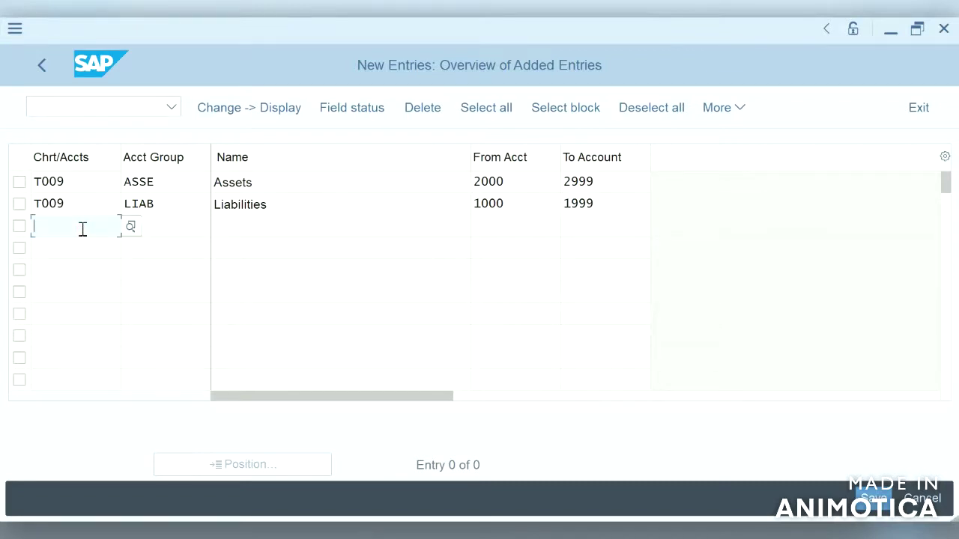
{"action": "type", "text": "T"}
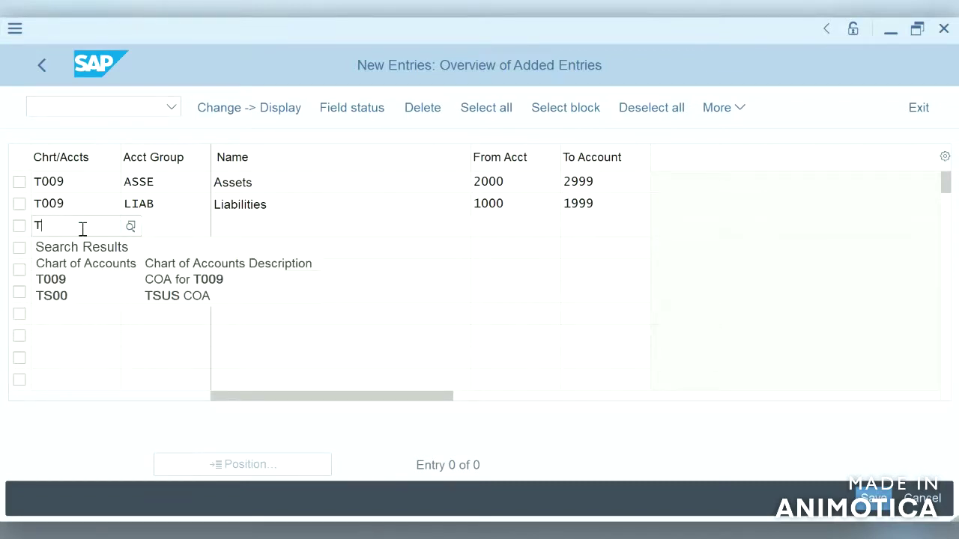
{"action": "type", "text": "009"}
{"action": "left_click", "coordinate": [52, 279]}
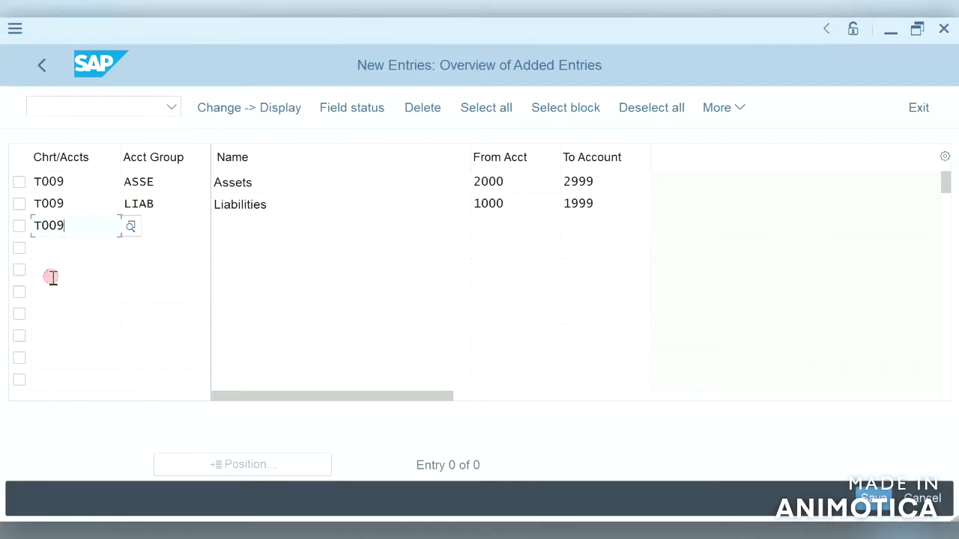
{"action": "left_click", "coordinate": [170, 227]}
{"action": "type", "text": "REVE"}
{"action": "key", "text": "Tab"}
{"action": "type", "text": "Rev"}
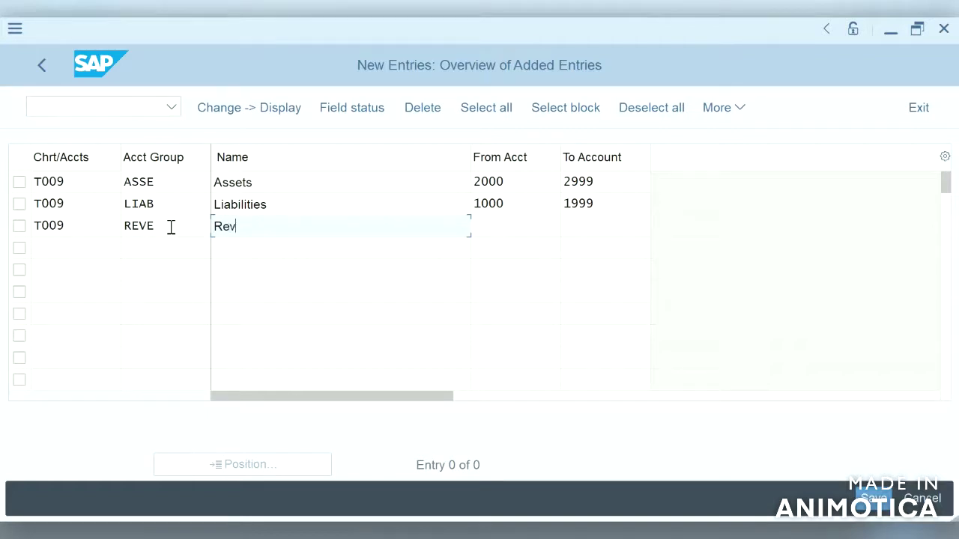
{"action": "type", "text": "enues"}
{"action": "left_click", "coordinate": [496, 225]}
{"action": "type", "text": "3"}
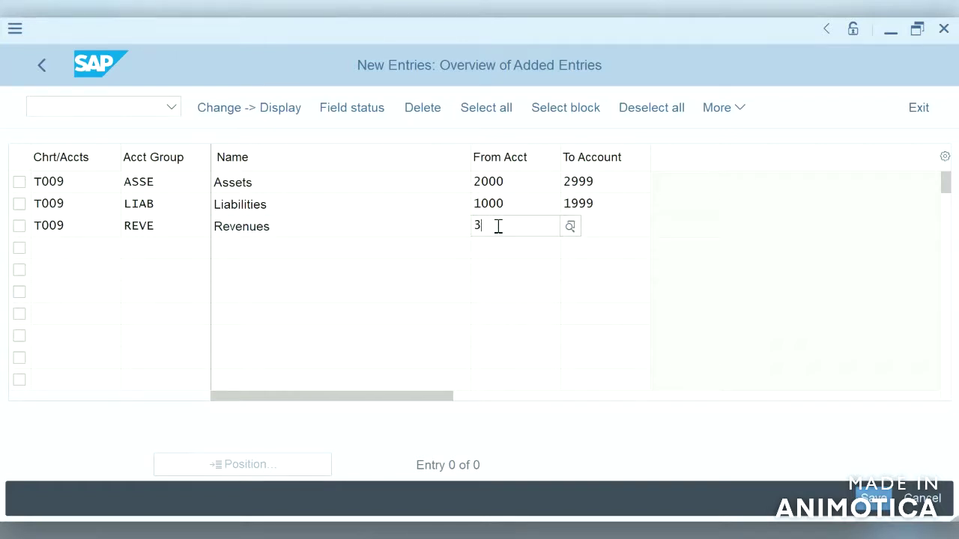
{"action": "type", "text": "000"}
{"action": "key", "text": "Tab"}
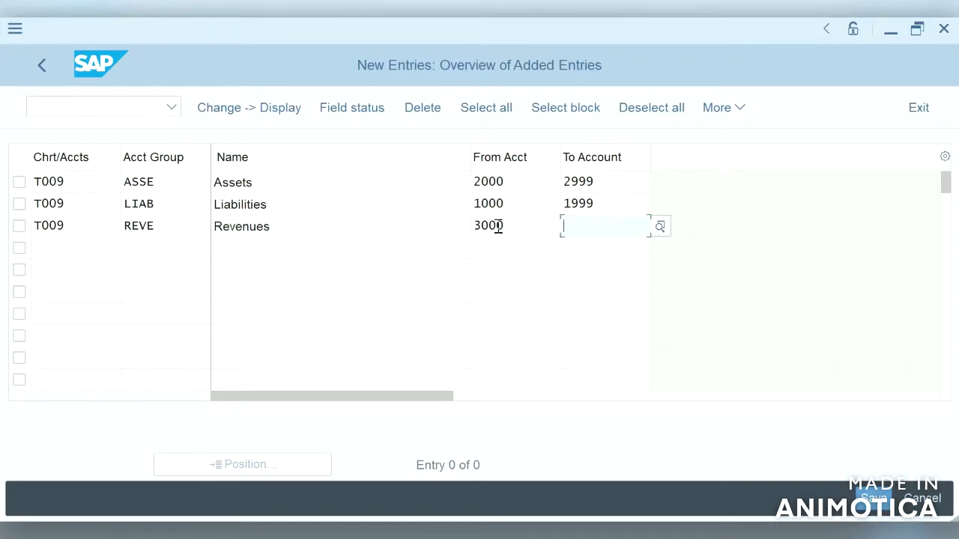
{"action": "type", "text": "3999"}
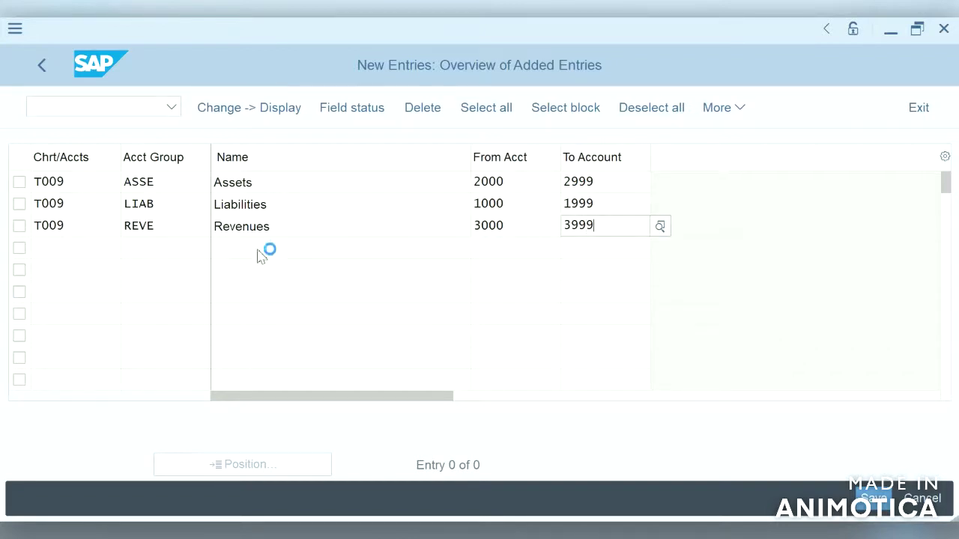
- Add account group EXPE named Expenses for chart of accounts T009 with accounts 4000 to 4999, and save the new entries
{"action": "left_click", "coordinate": [105, 249]}
{"action": "type", "text": "T009"}
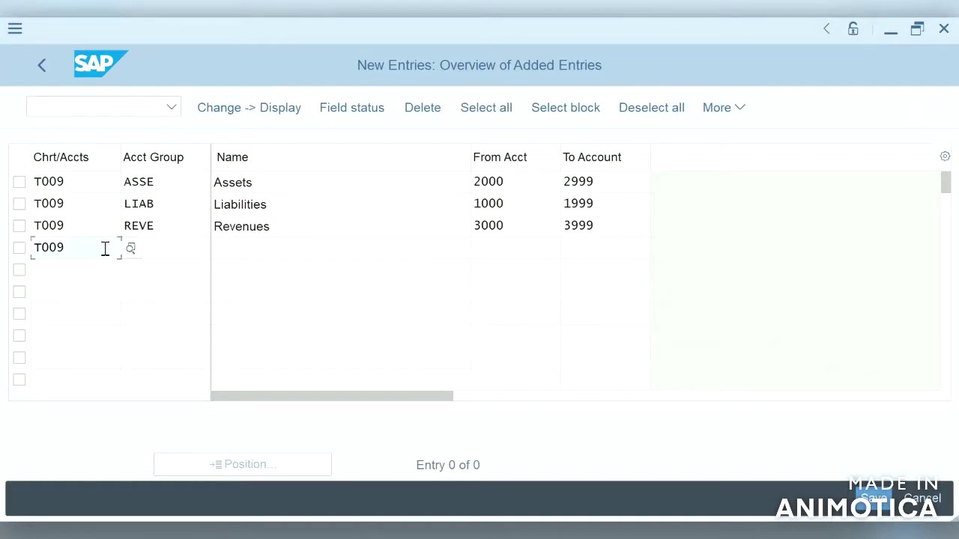
{"action": "key", "text": "Tab"}
{"action": "type", "text": "EXPE"}
{"action": "key", "text": "Tab"}
{"action": "type", "text": "Expenses"}
{"action": "key", "text": "Tab"}
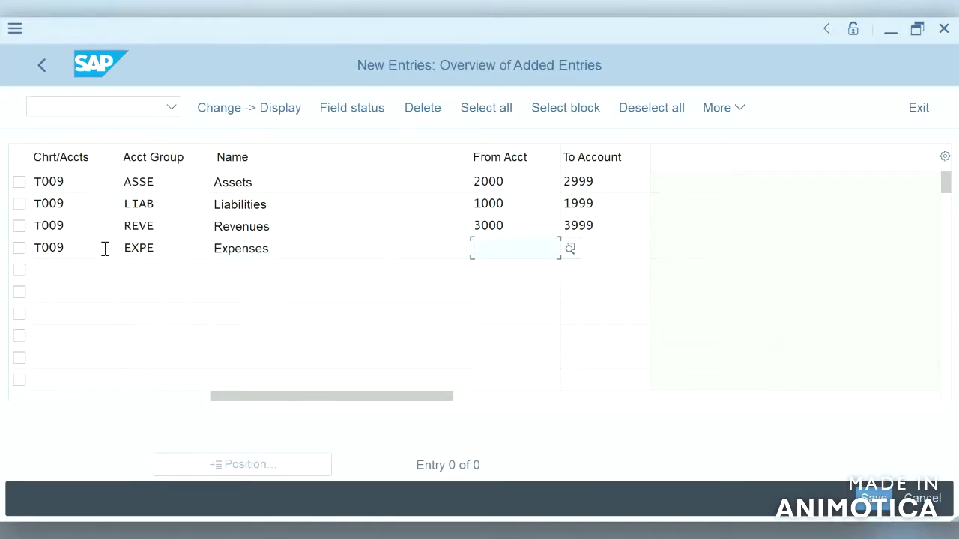
{"action": "type", "text": "4000"}
{"action": "key", "text": "Tab"}
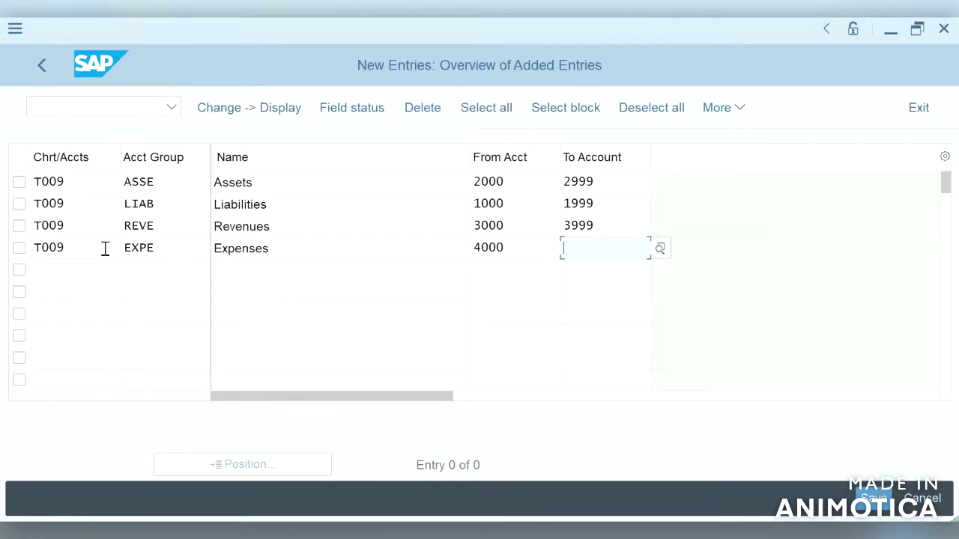
{"action": "type", "text": "4999"}
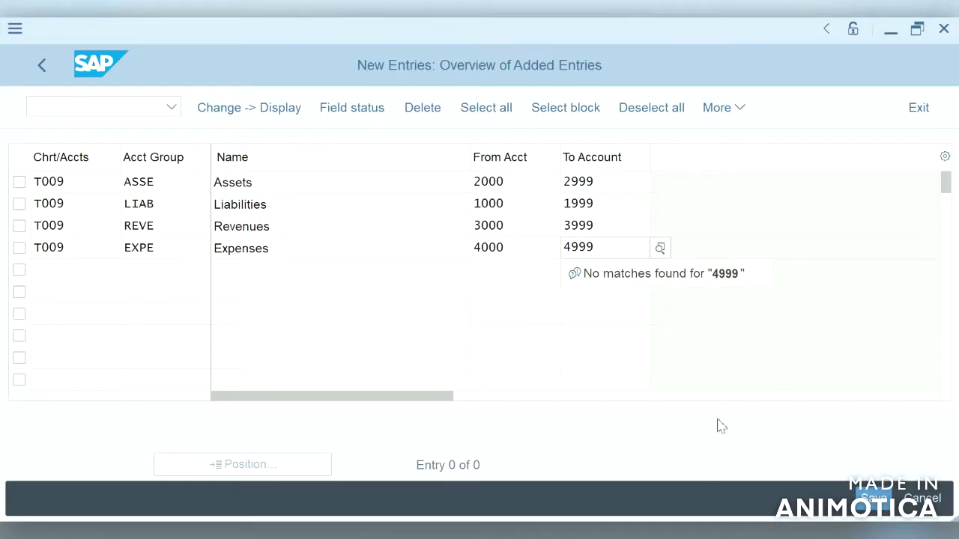
{"action": "left_click", "coordinate": [873, 498]}
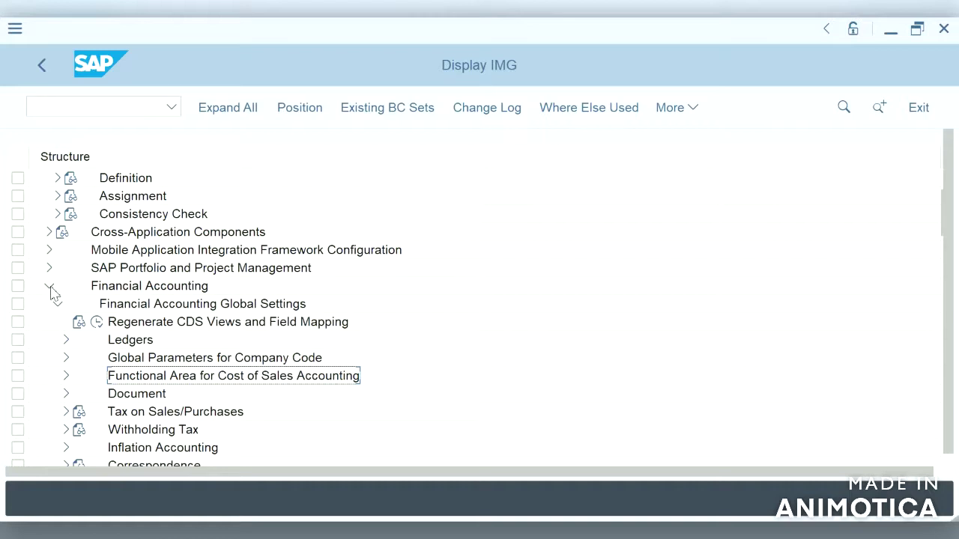
- Open the Maintain Fiscal Year Variant activity in the Fiscal Year and Posting Periods section of Ledgers
{"action": "left_click", "coordinate": [67, 340]}
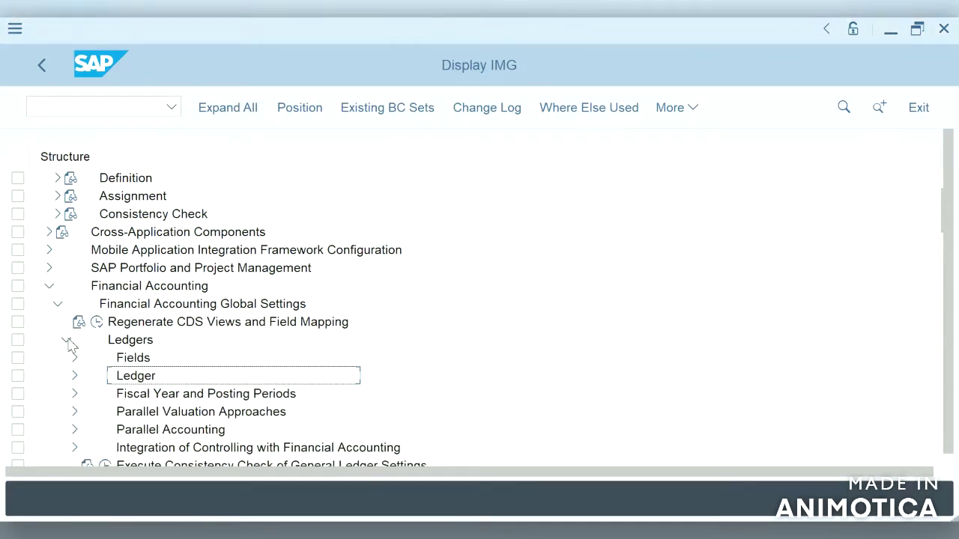
{"action": "left_click", "coordinate": [75, 394]}
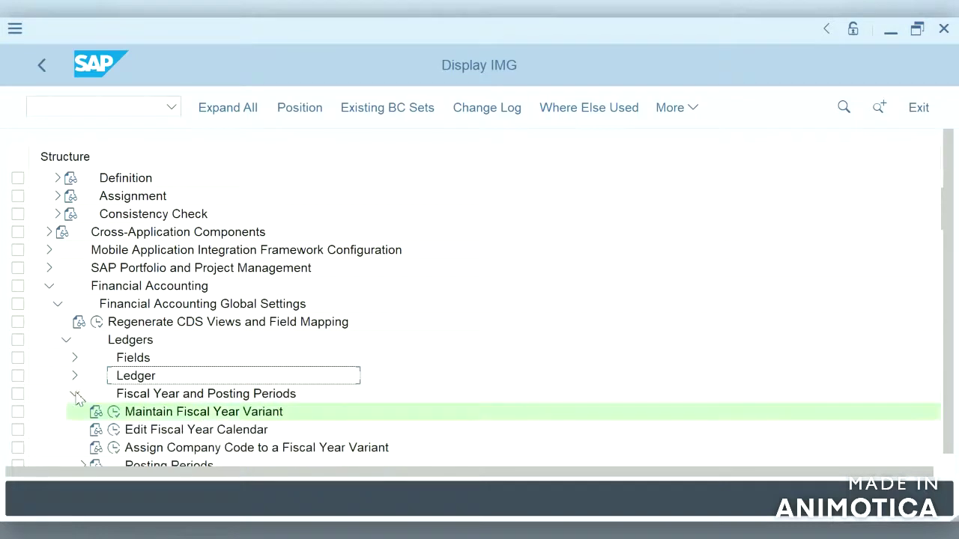
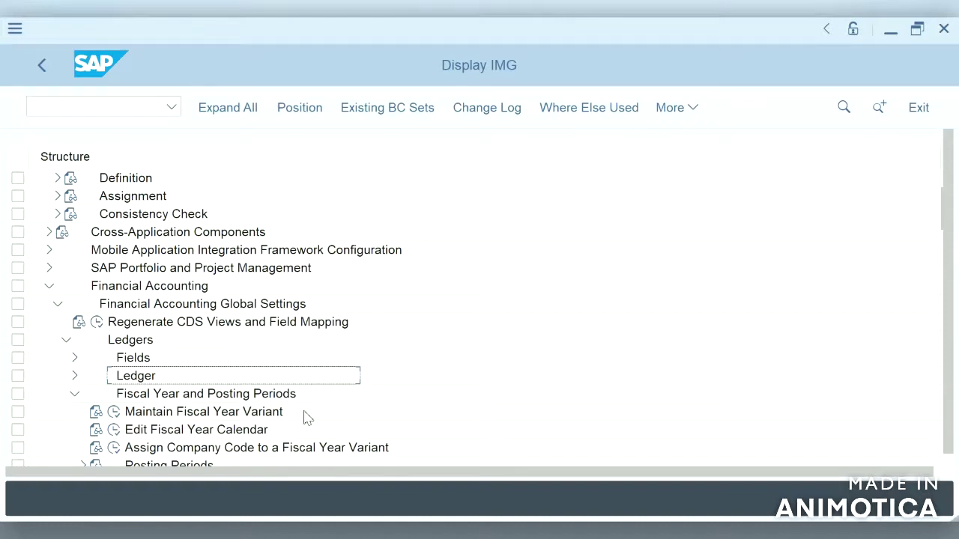
{"action": "left_click", "coordinate": [307, 418]}
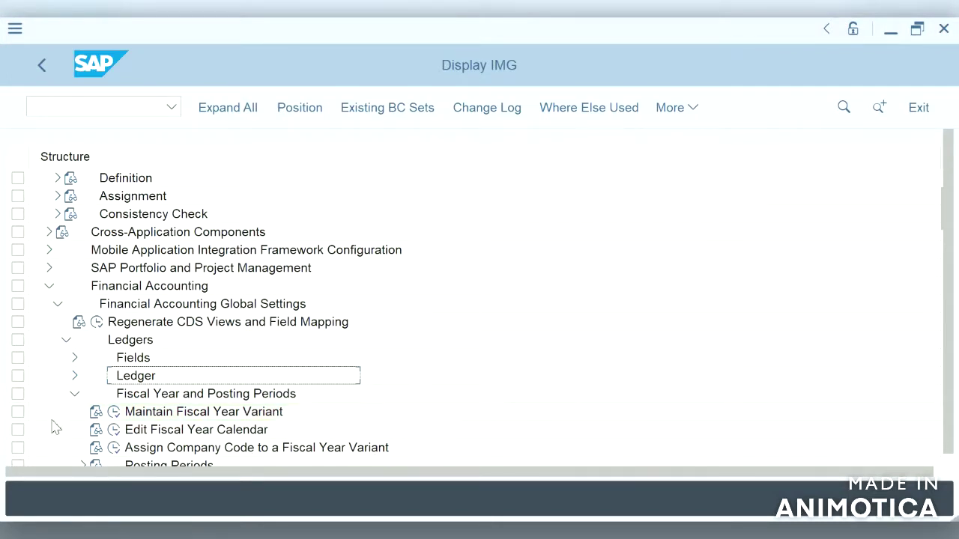
{"action": "left_click", "coordinate": [115, 413]}
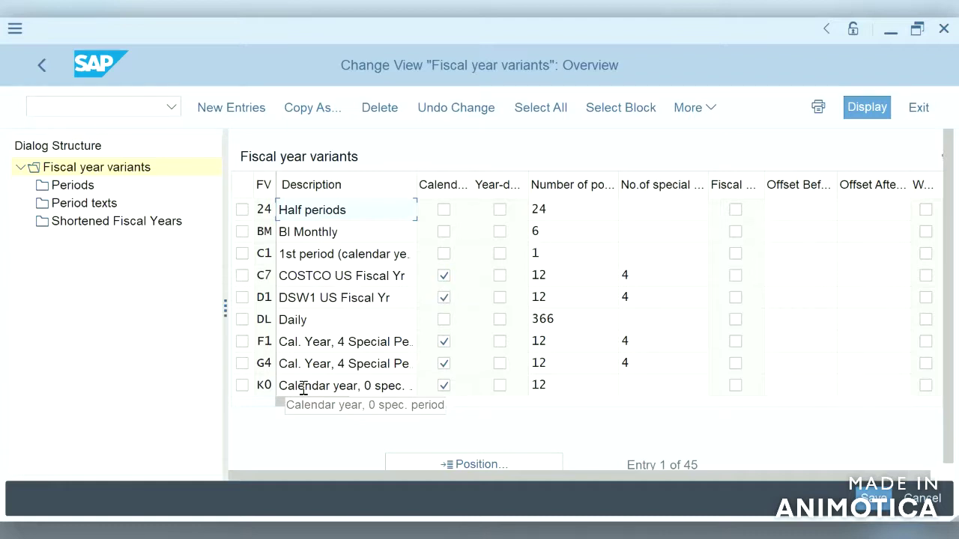
- Position the fiscal year variants list at V3, select that variant and open its Periods view
{"action": "left_click", "coordinate": [477, 465]}
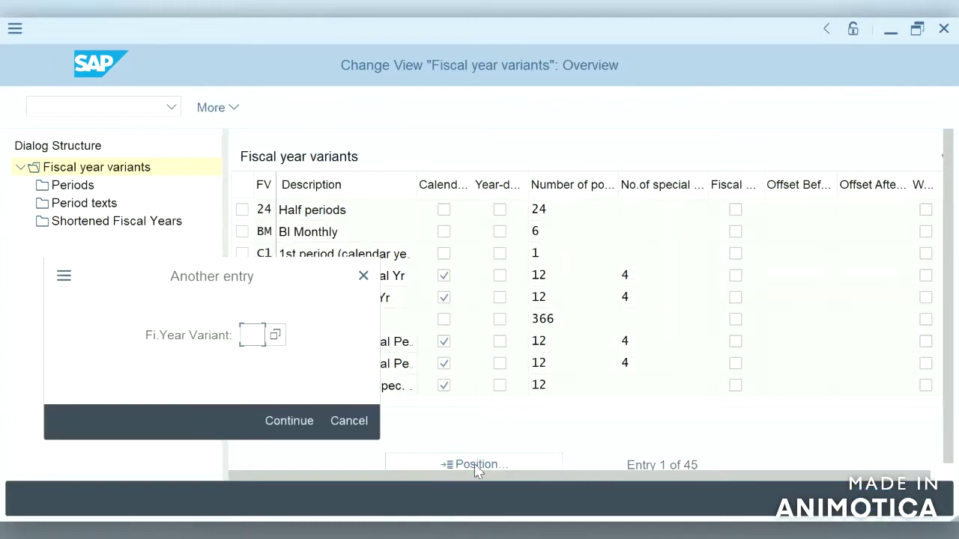
{"action": "type", "text": "v3"}
{"action": "key", "text": "Return"}
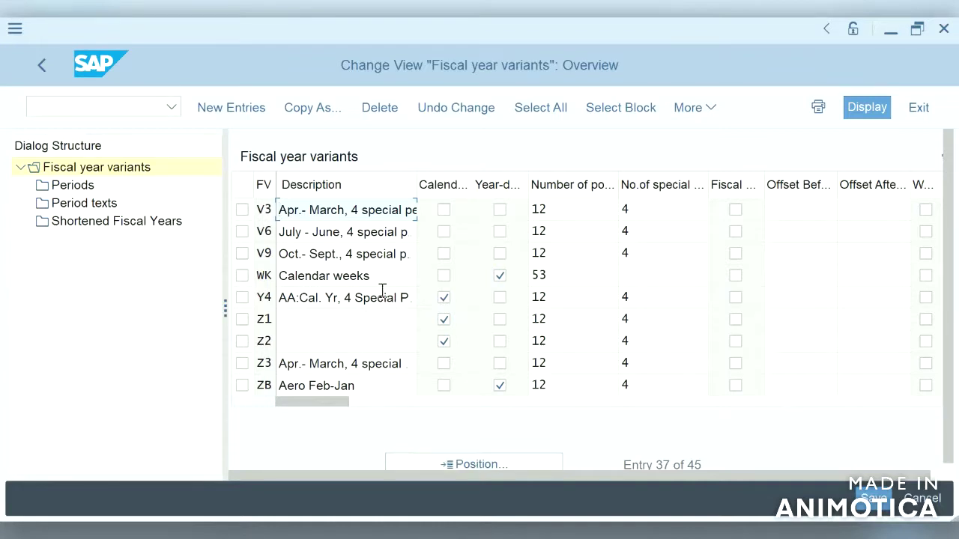
{"action": "left_click", "coordinate": [554, 211]}
{"action": "left_click", "coordinate": [666, 208]}
{"action": "left_click", "coordinate": [242, 210]}
{"action": "left_click", "coordinate": [86, 187]}
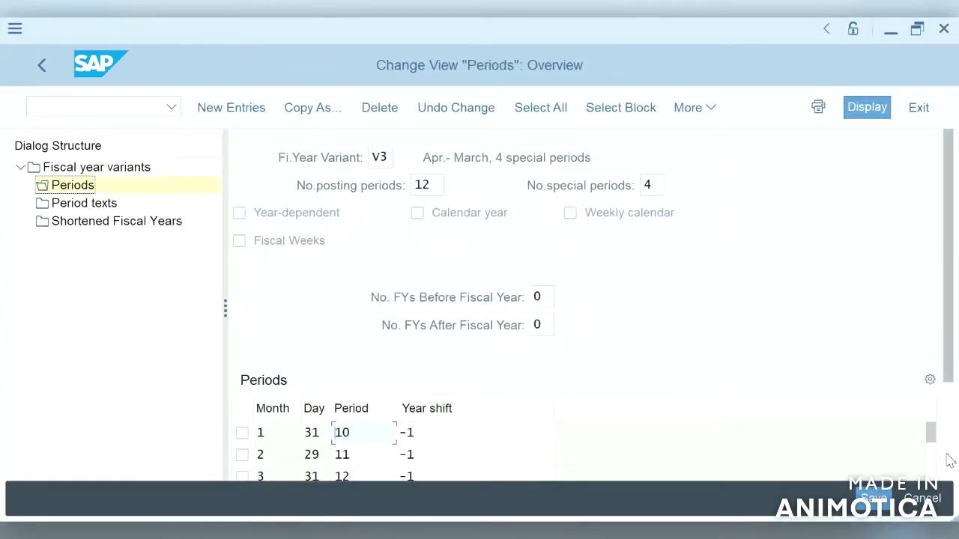
- Examine how calendar months 1 to 6 map to posting periods and year shifts in fiscal year variant V3
{"action": "scroll", "coordinate": [950, 460], "scroll_direction": "down", "scroll_amount": 3}
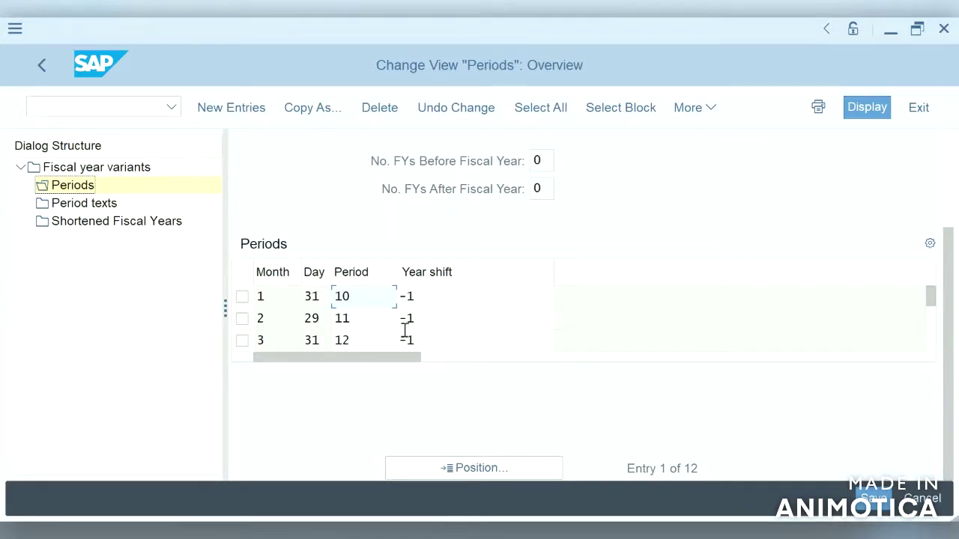
{"action": "left_click", "coordinate": [279, 297]}
{"action": "left_click", "coordinate": [321, 297]}
{"action": "left_click", "coordinate": [374, 301]}
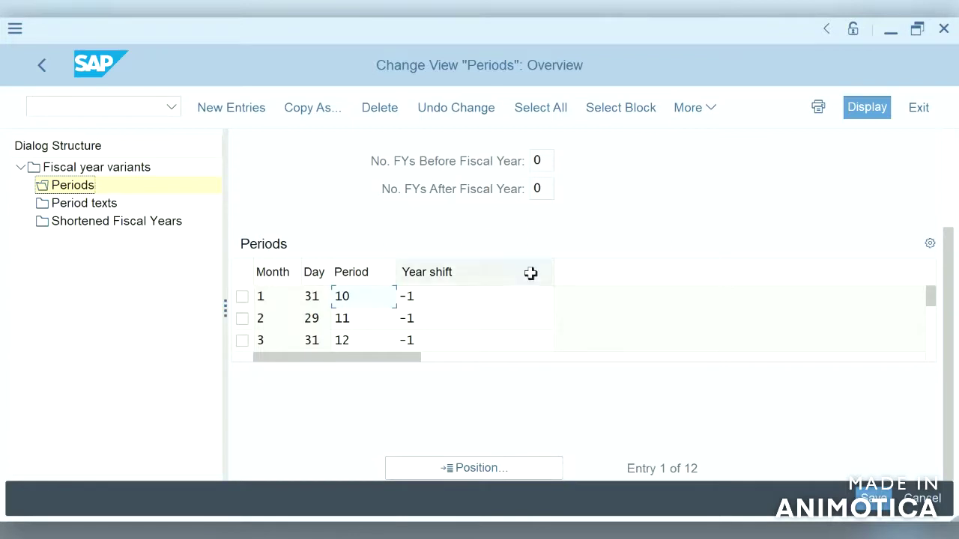
{"action": "left_click", "coordinate": [281, 299]}
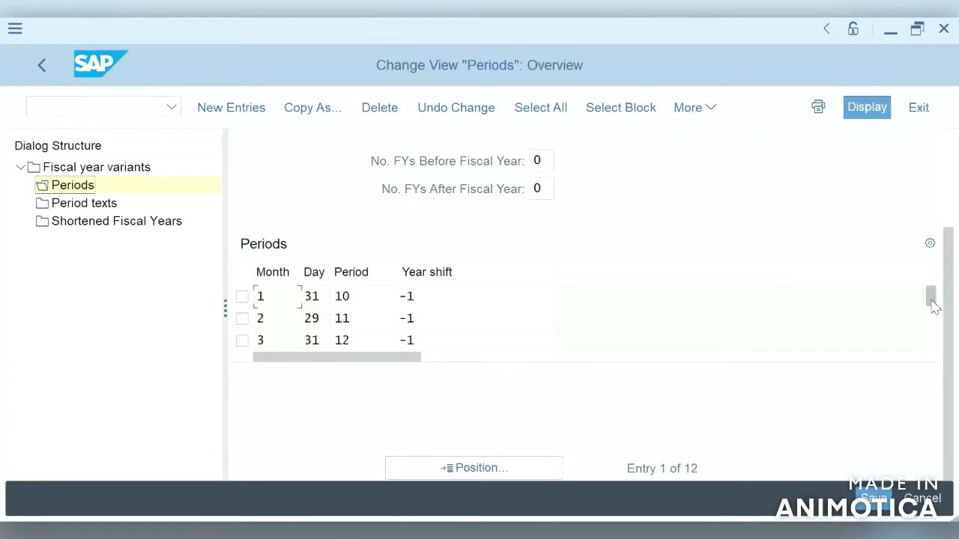
{"action": "left_click", "coordinate": [948, 180]}
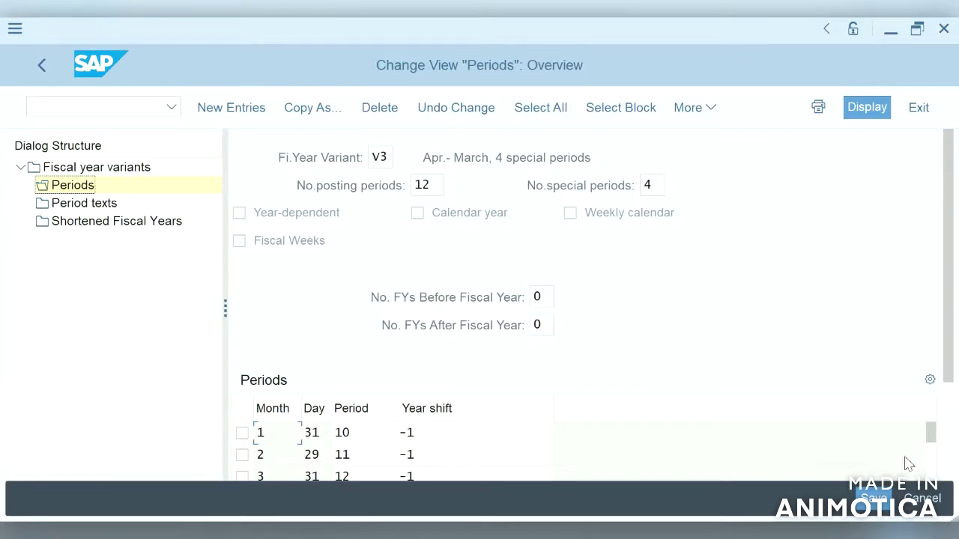
{"action": "left_click", "coordinate": [932, 464]}
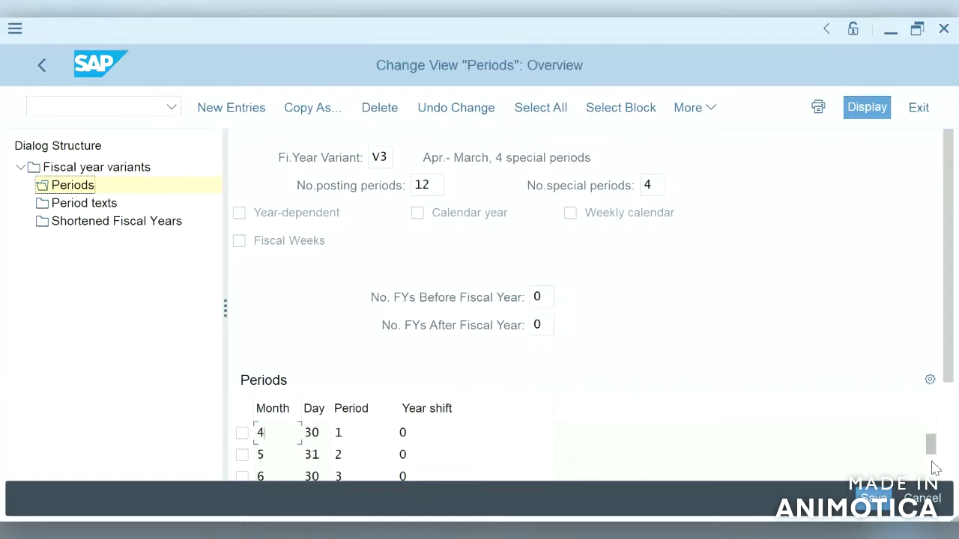
{"action": "left_click", "coordinate": [358, 434]}
{"action": "left_click", "coordinate": [266, 433]}
{"action": "left_click", "coordinate": [372, 434]}
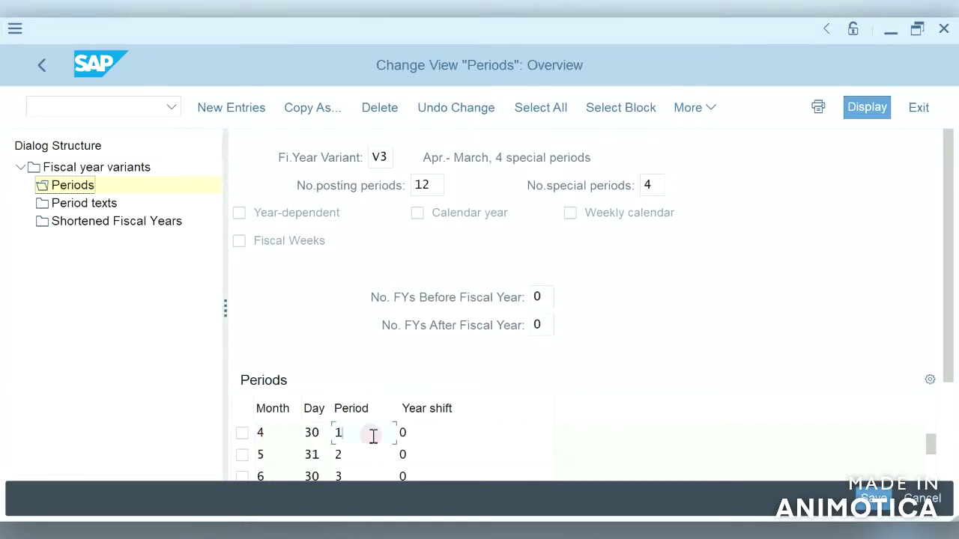
{"action": "left_click", "coordinate": [317, 435]}
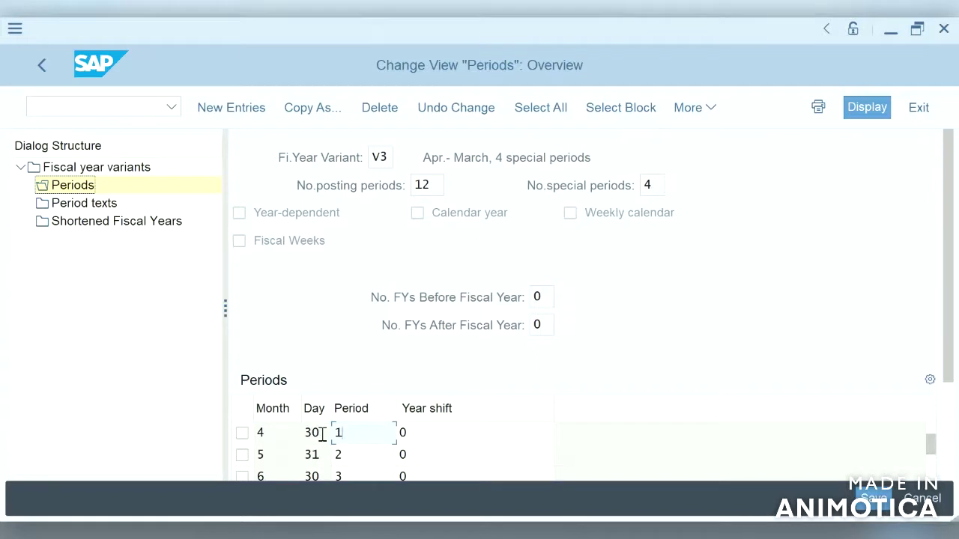
- Examine the posting periods and year shifts assigned to calendar months 4 to 12 in fiscal year variant V3
{"action": "left_click", "coordinate": [361, 457]}
{"action": "key", "text": "Down"}
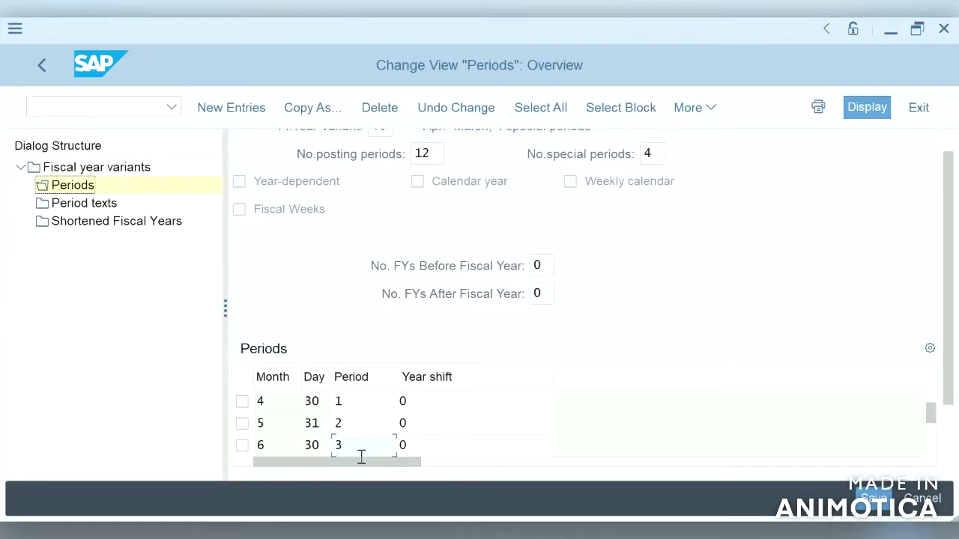
{"action": "left_click", "coordinate": [929, 439]}
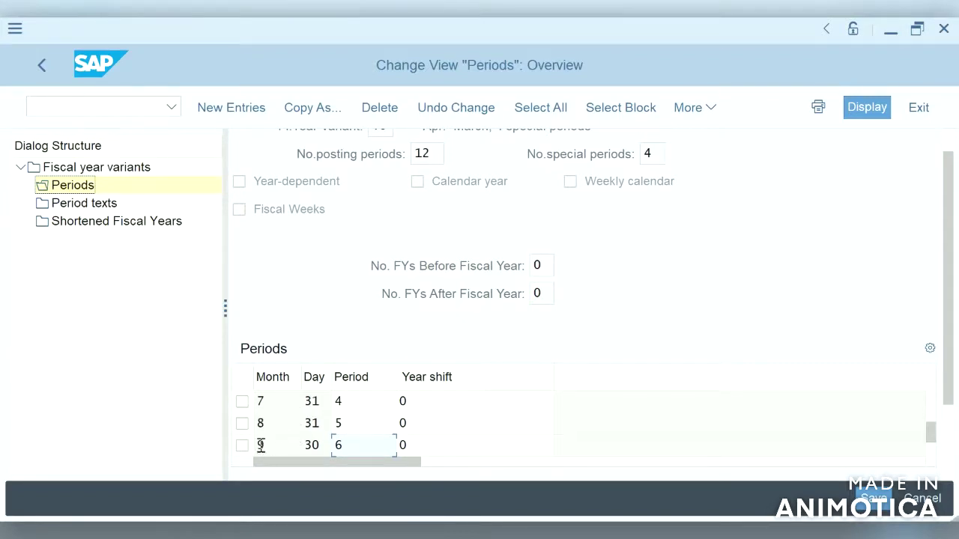
{"action": "left_click", "coordinate": [933, 458]}
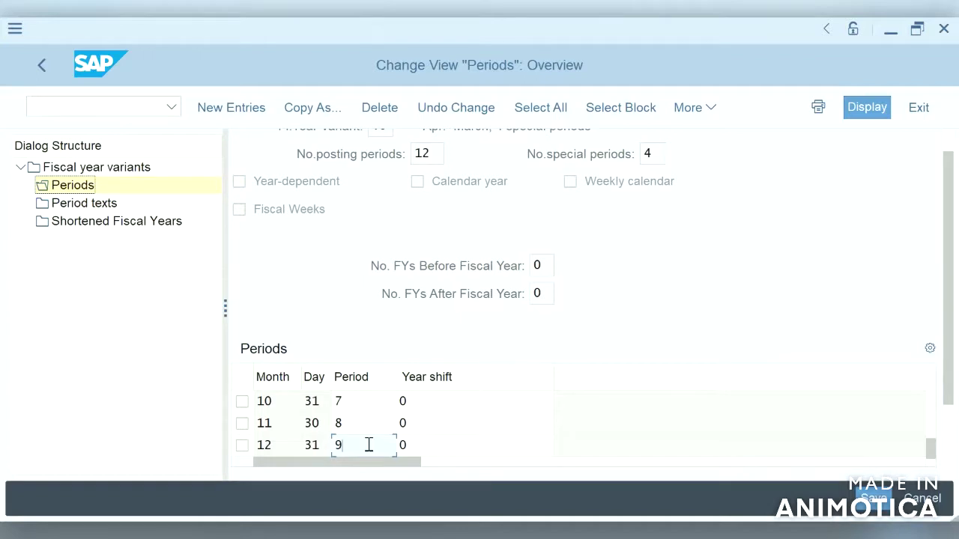
{"action": "left_click", "coordinate": [932, 464]}
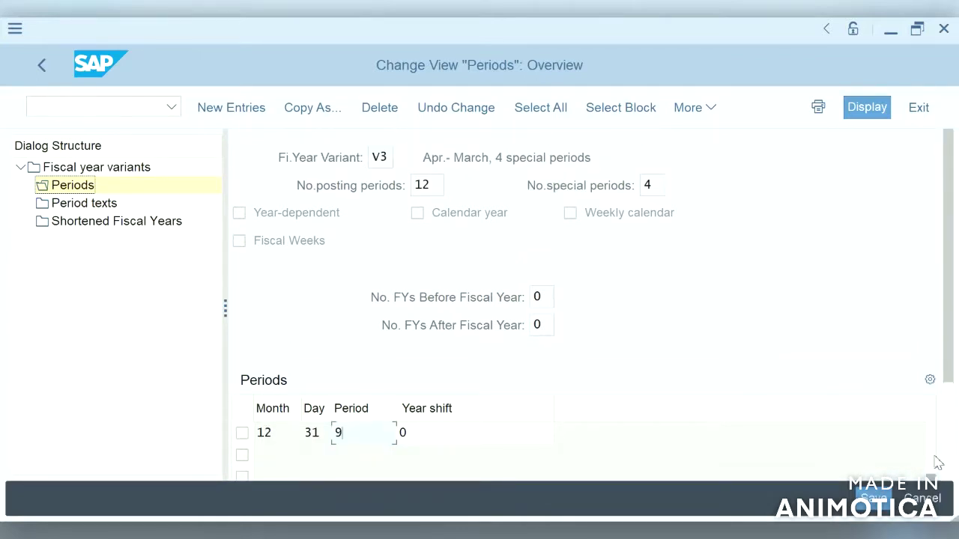
- Return to calendar months 1 to 3 in variant V3 and review their posting periods and year shifts
{"action": "left_click", "coordinate": [932, 432]}
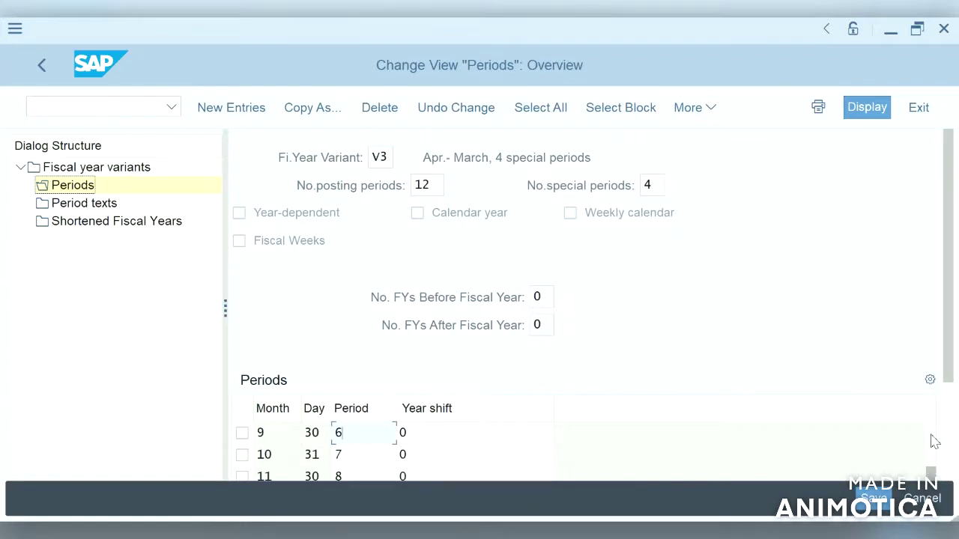
{"action": "left_click", "coordinate": [932, 434]}
{"action": "left_click", "coordinate": [932, 435]}
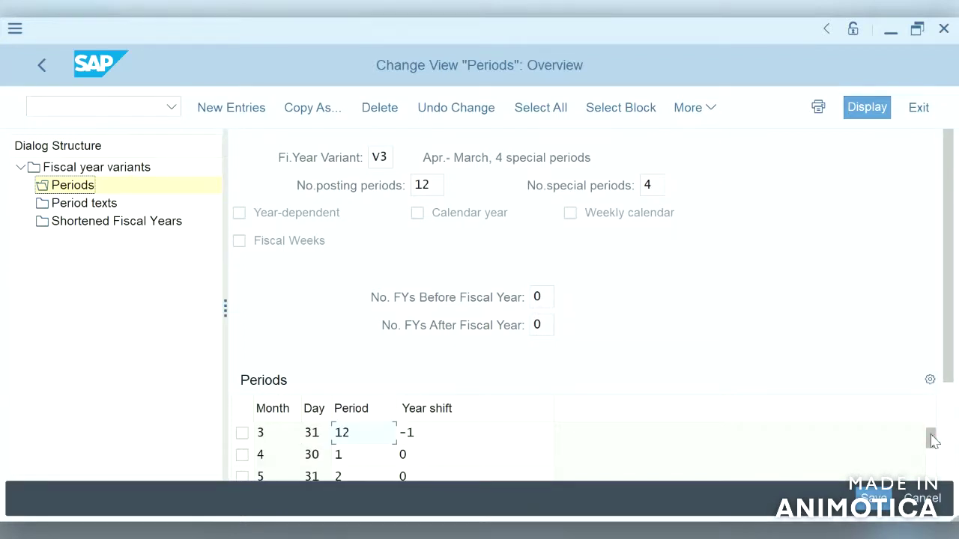
{"action": "left_click", "coordinate": [930, 428]}
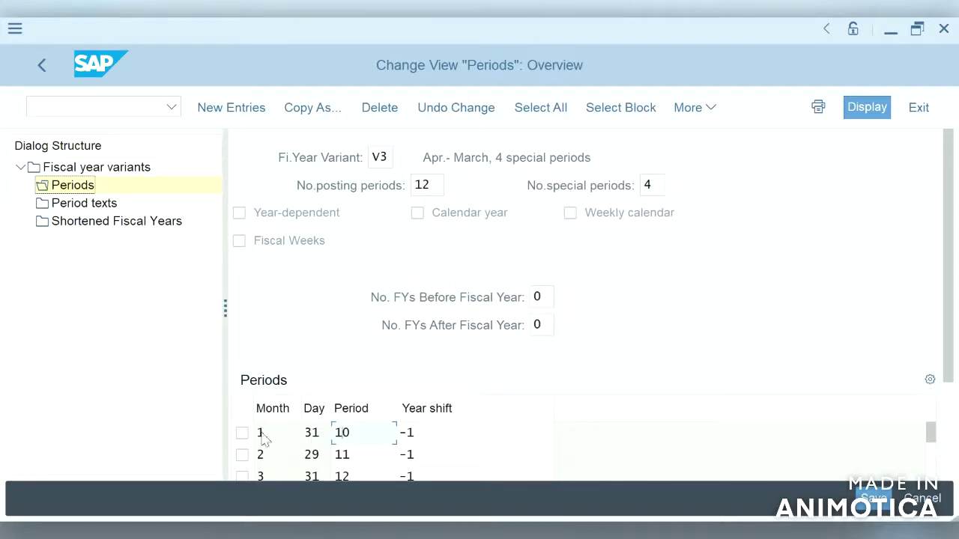
{"action": "left_click", "coordinate": [431, 437]}
{"action": "left_click", "coordinate": [277, 460]}
{"action": "left_click", "coordinate": [360, 457]}
{"action": "left_click", "coordinate": [354, 477]}
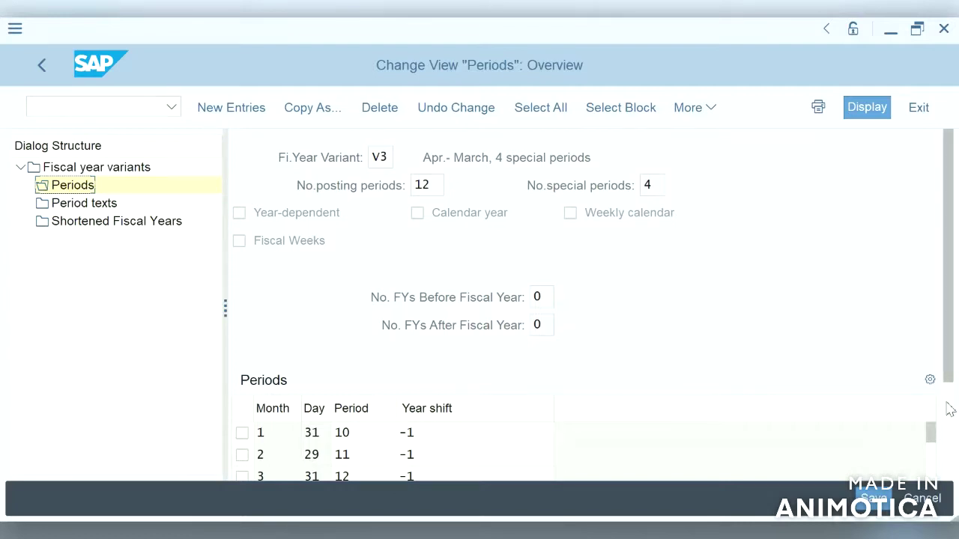
{"action": "scroll", "coordinate": [949, 408], "scroll_direction": "down", "scroll_amount": 3}
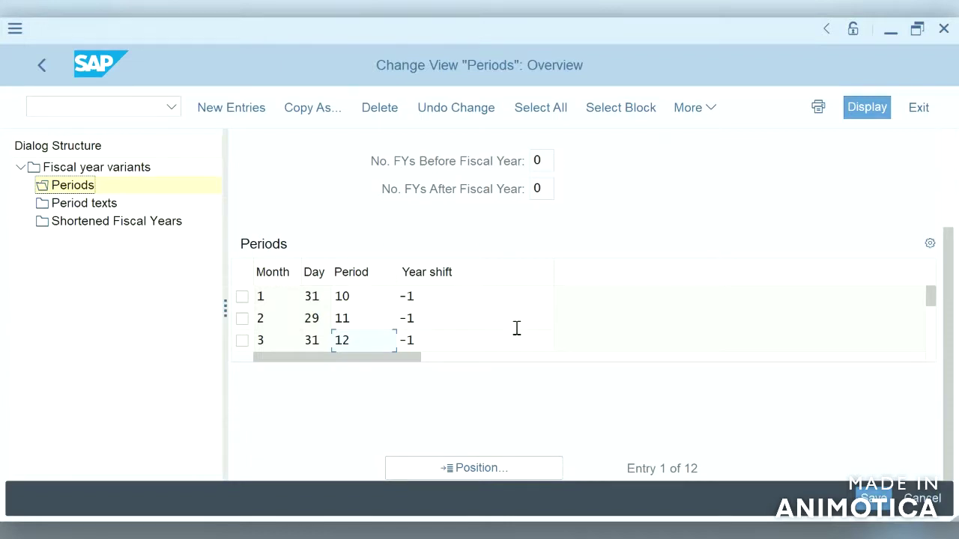
- Open Microsoft Word and write "Financial year is 2021" in the blank document
{"action": "left_click", "coordinate": [434, 529]}
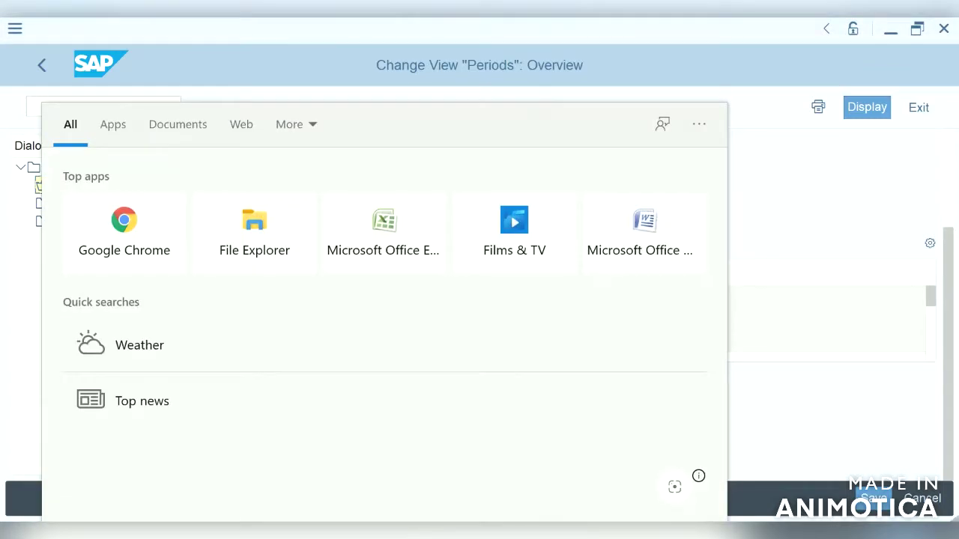
{"action": "left_click", "coordinate": [638, 233]}
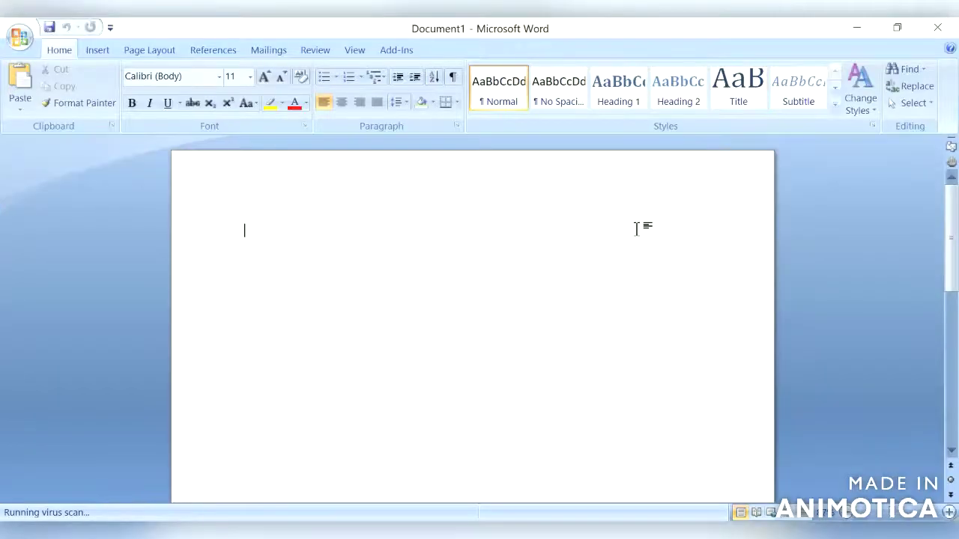
{"action": "type", "text": "Financial year is 2021"}
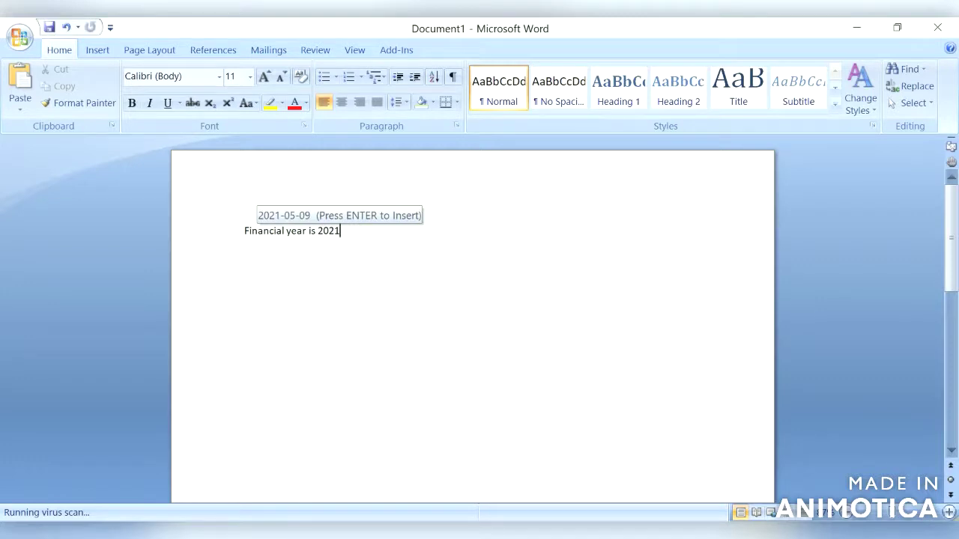
{"action": "key", "text": "Return"}
{"action": "key", "text": "BackSpace"}
{"action": "key", "text": "BackSpace"}
{"action": "key", "text": "BackSpace"}
{"action": "key", "text": "BackSpace"}
{"action": "key", "text": "BackSpace"}
{"action": "key", "text": "BackSpace"}
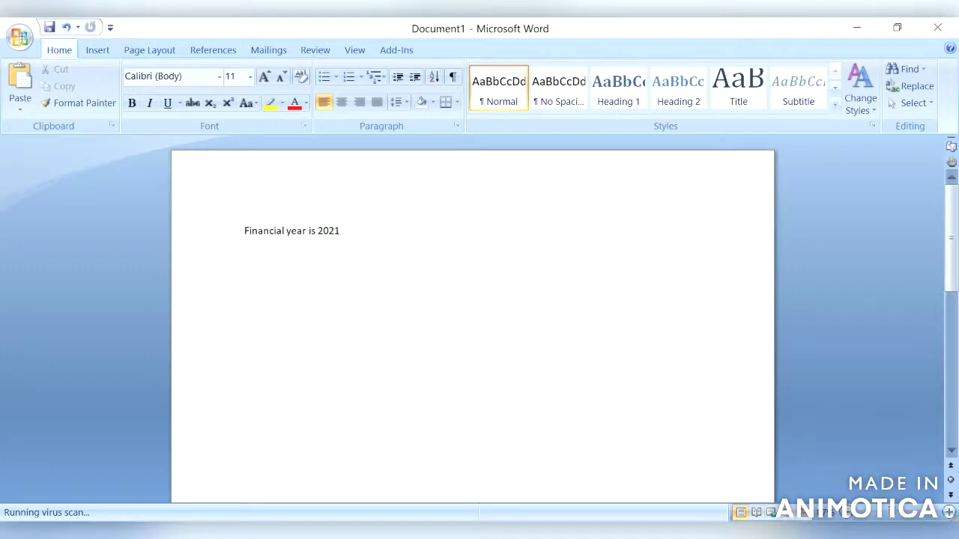
- Leave a blank line and add the line "But it covers months Apr 2021 – Mar 2022" to the note
{"action": "key", "text": "Return"}
{"action": "key", "text": "Return"}
{"action": "type", "text": "butt"}
{"action": "key", "text": "BackSpace"}
{"action": "key", "text": "BackSpace"}
{"action": "key", "text": "BackSpace"}
{"action": "type", "text": "But it cover"}
{"action": "key", "text": "BackSpace"}
{"action": "type", "text": "ers months apr -"}
{"action": "key", "text": "BackSpace"}
{"action": "key", "text": "BackSpace"}
{"action": "key", "text": "BackSpace"}
{"action": "key", "text": "BackSpace"}
{"action": "key", "text": "BackSpace"}
{"action": "type", "text": "Apr -"}
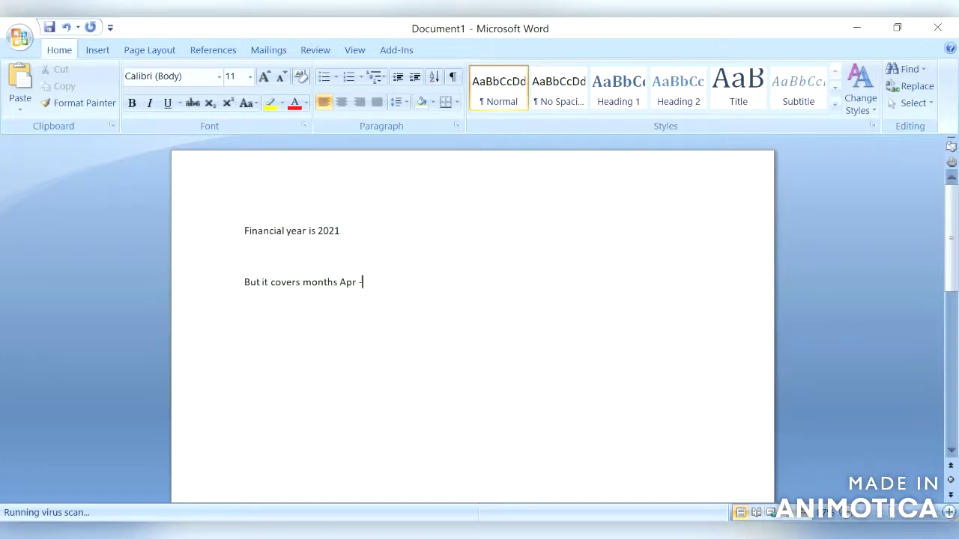
{"action": "type", "text": "2021 –Mar 2022"}
{"action": "left_click", "coordinate": [343, 230]}
{"action": "left_click", "coordinate": [324, 320]}
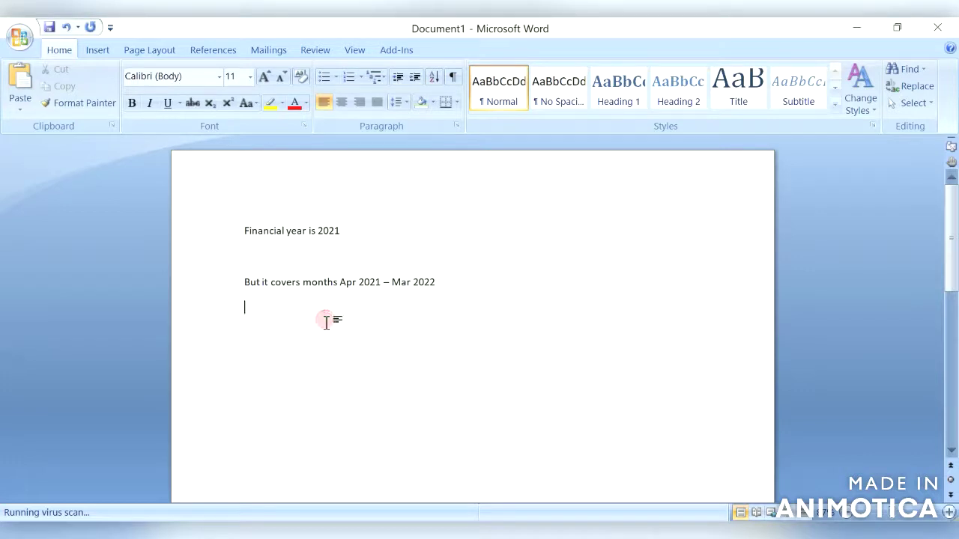
{"action": "type", "text": "4"}
{"action": "type", "text": "5 6 7 8 9 1"}
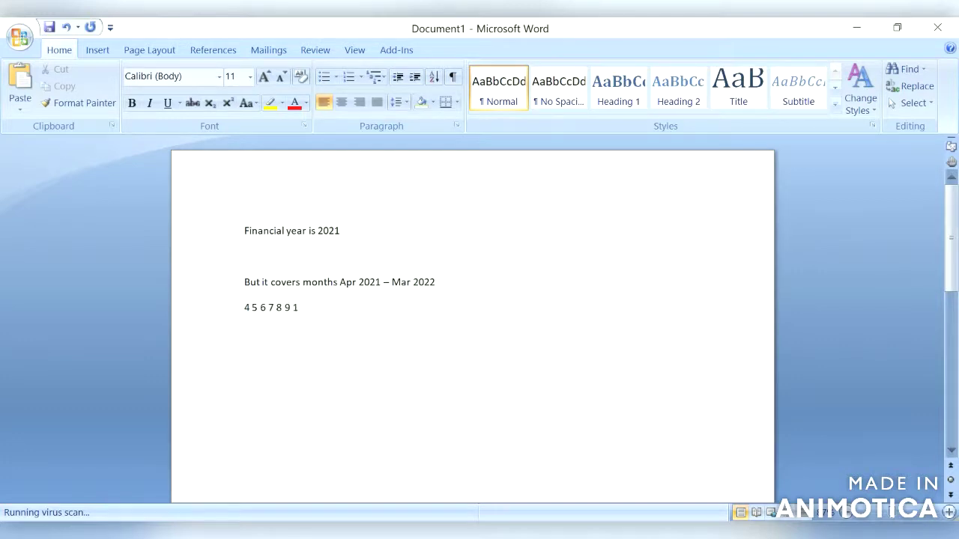
{"action": "type", "text": "0 11 12 comes under 2021"}
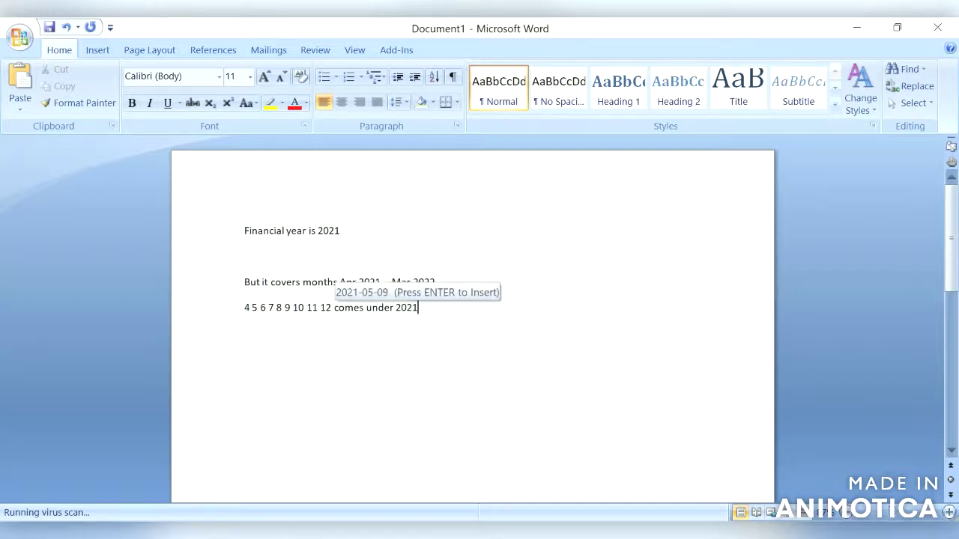
{"action": "type", "text": " so year"}
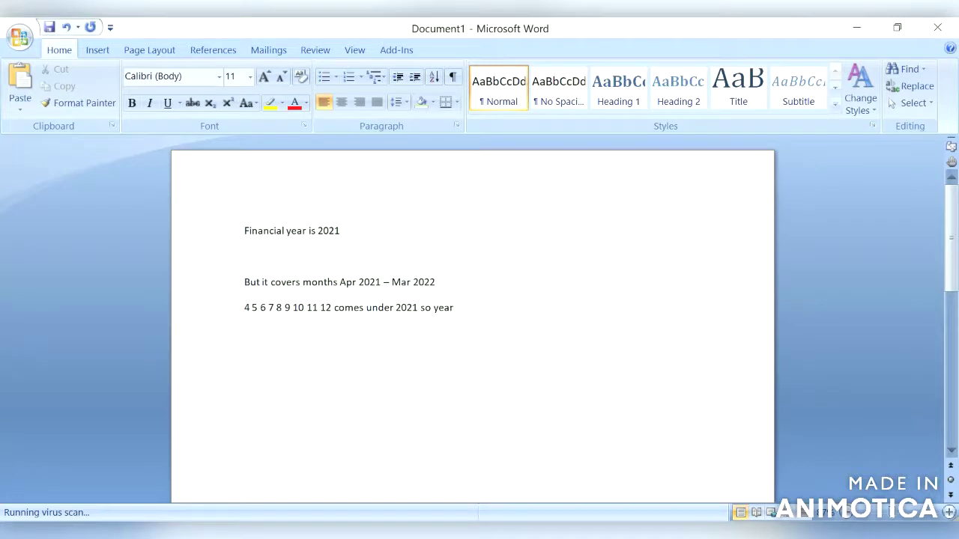
{"action": "key", "text": "BackSpace"}
{"action": "key", "text": "BackSpace"}
{"action": "key", "text": "BackSpace"}
{"action": "key", "text": "BackSpace"}
{"action": "type", "text": "there will not be any year shift"}
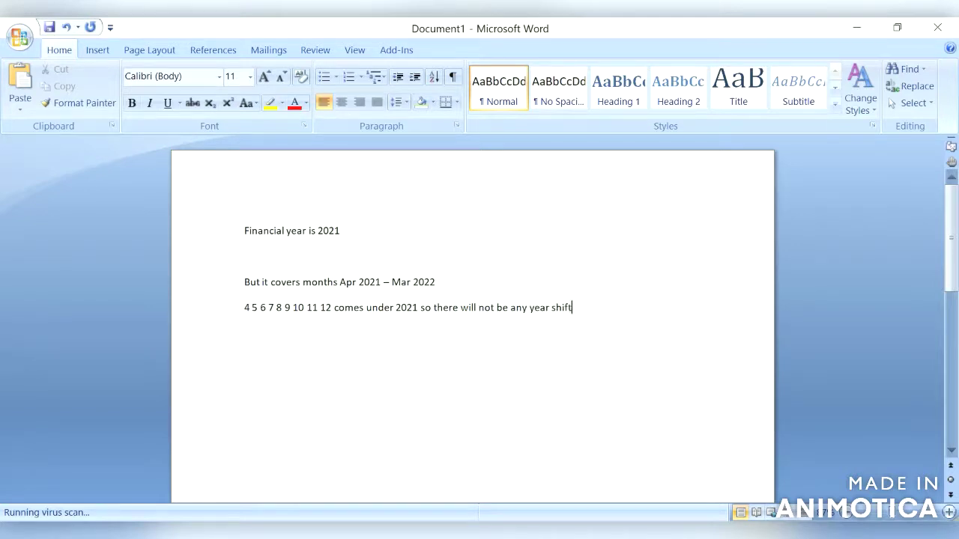
- Add the line "But for months 1 2 3 it falls under 2022 , so we do year shift as -1"
{"action": "type", "text": "but for monts"}
{"action": "key", "text": "BackSpace"}
{"action": "type", "text": "hs"}
{"action": "type", "text": "2 3 it falls under 20222"}
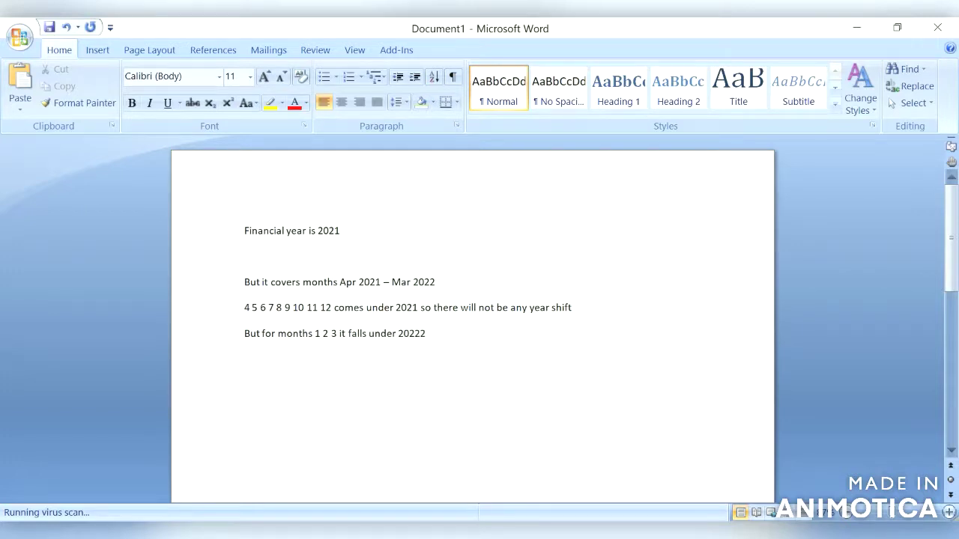
{"action": "key", "text": "BackSpace"}
{"action": "type", "text": "so we do year shift as -1"}
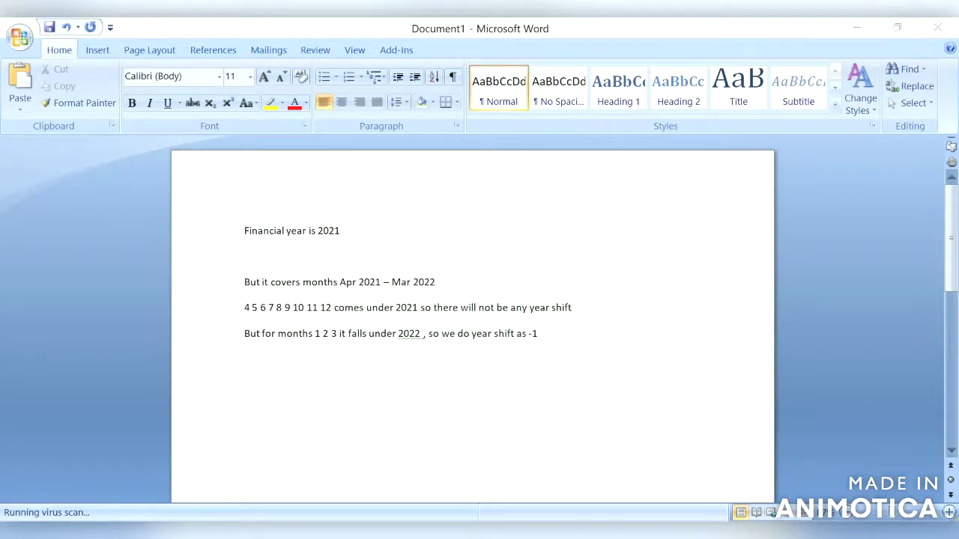
- Check the year shifts of months 1 to 3 in the SAP Periods view and return to the Word document
{"action": "mouse_move", "coordinate": [674, 533]}
{"action": "left_click", "coordinate": [710, 478]}
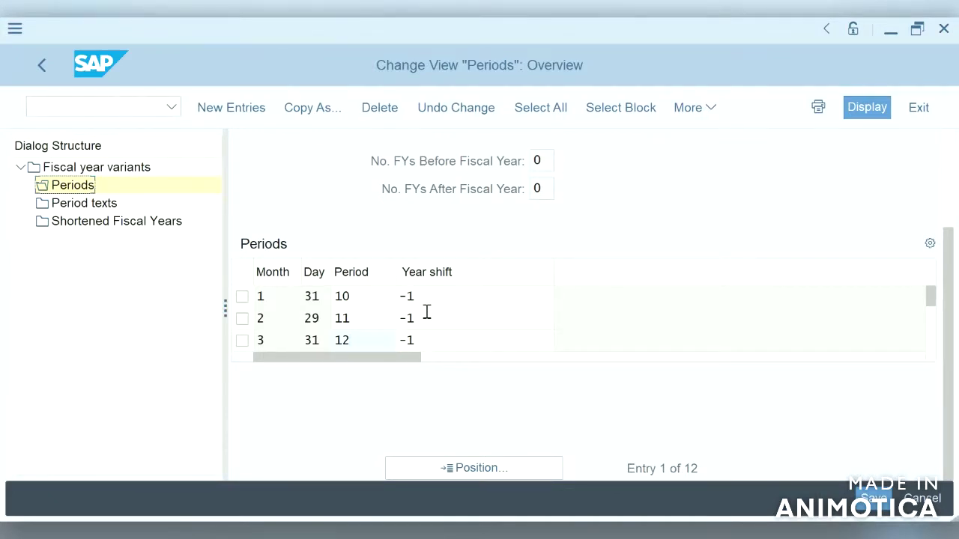
{"action": "key", "text": "alt+Tab"}
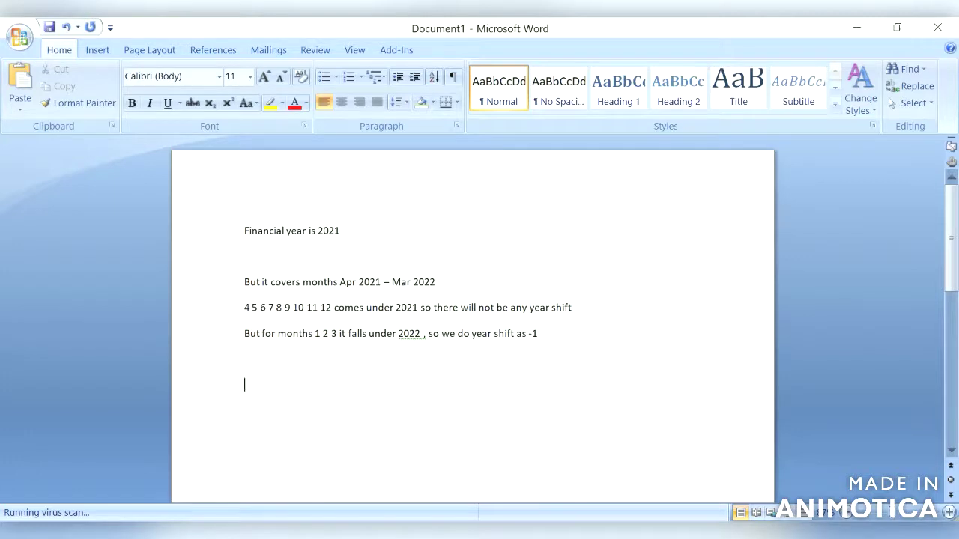
- Write "We can understand when the year shift is +1" below the explanation of the -1 shift
{"action": "type", "text": "We can understand when the"}
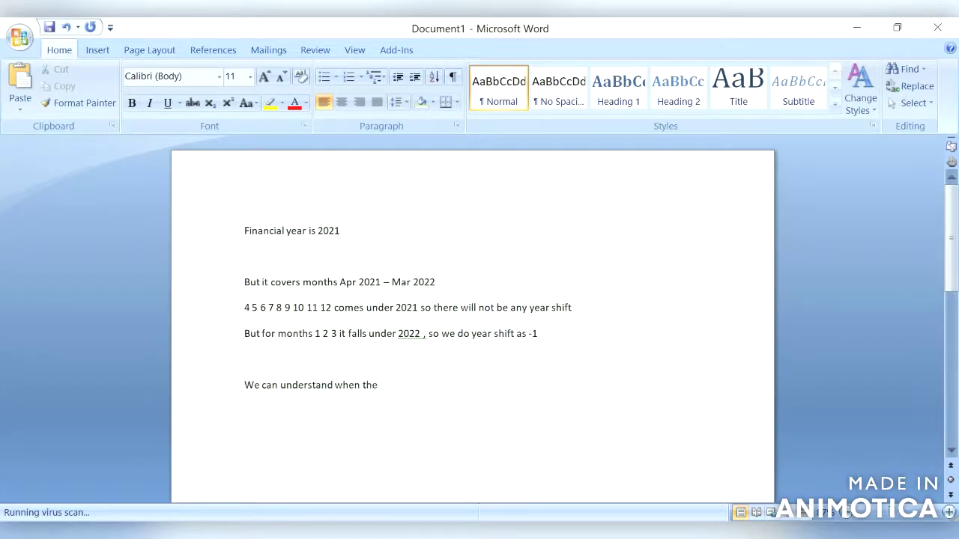
{"action": "type", "text": " yaar shift is"}
{"action": "type", "text": " +"}
{"action": "type", "text": "1"}
- Add the text "Scenario is we are in 2021, just for ex: financial year starts in October 2020 to September 2021" as a separate paragraph
{"action": "type", "text": "scenario"}
{"action": "type", "text": " is"}
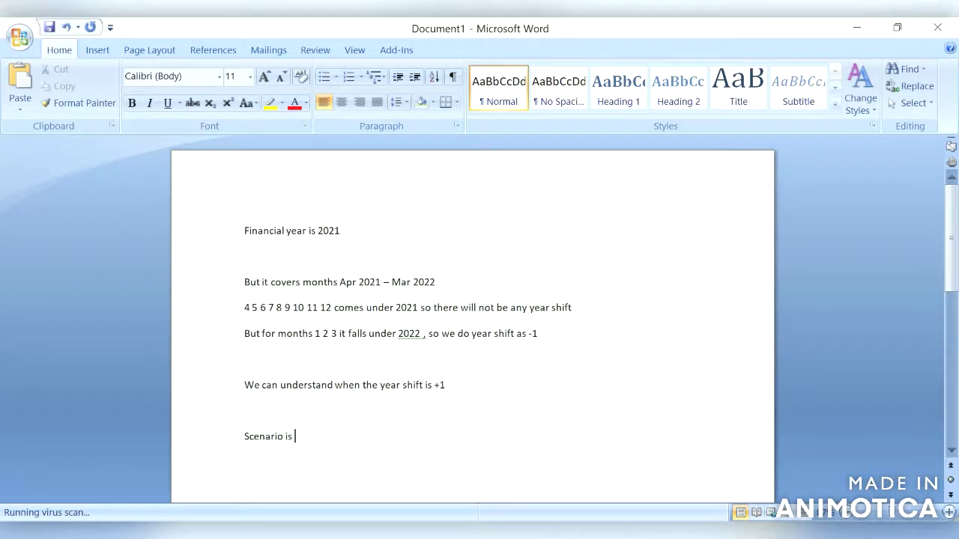
{"action": "type", "text": "we are in 2021"}
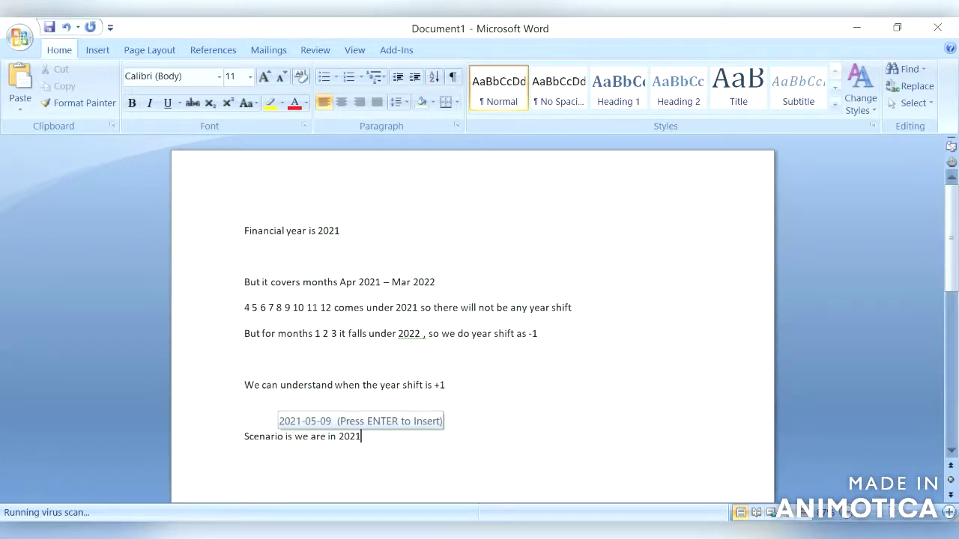
{"action": "type", "text": ", juar"}
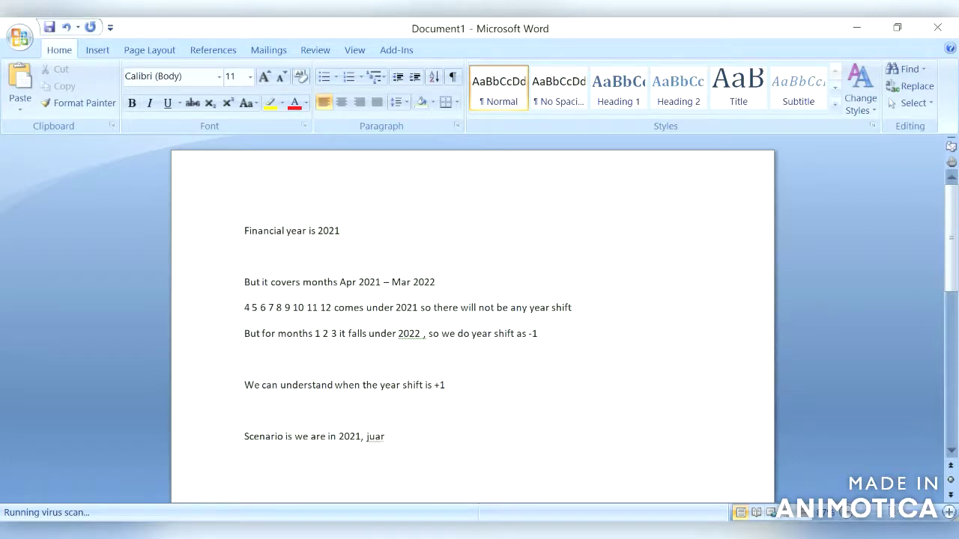
{"action": "key", "text": "BackSpace"}
{"action": "key", "text": "BackSpace"}
{"action": "key", "text": "BackSpace"}
{"action": "type", "text": "st for exa"}
{"action": "key", "text": "BackSpace"}
{"action": "type", "text": ": financial year starts"}
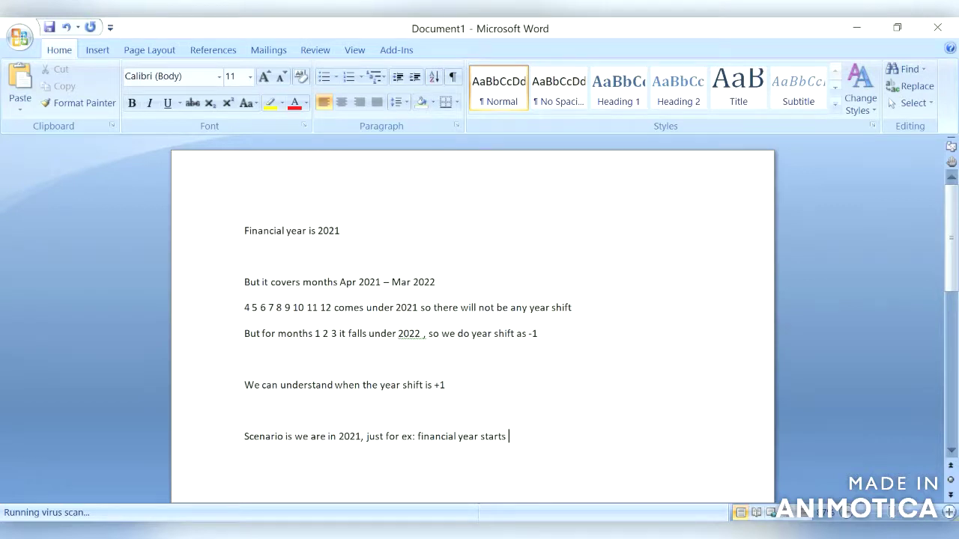
{"action": "type", "text": " in octobe"}
{"action": "key", "text": "Return"}
{"action": "type", "text": "2020 to septemb"}
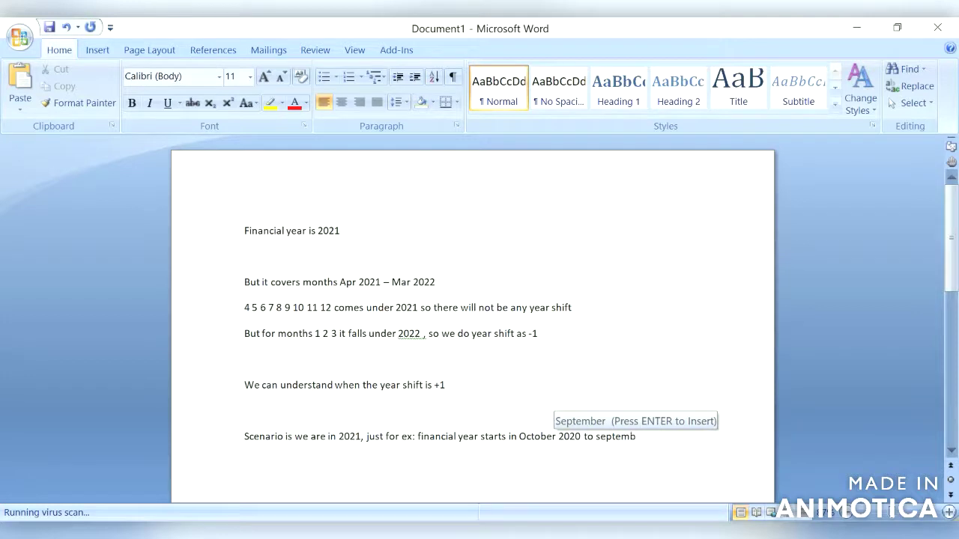
{"action": "key", "text": "Return"}
{"action": "type", "text": "2021"}
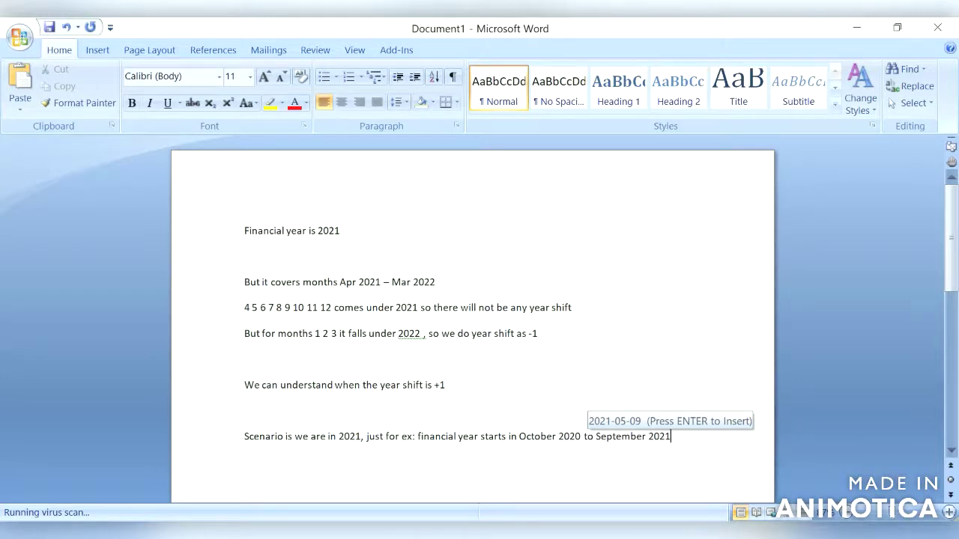
- Continue the paragraph with "In this case the financial year is 2021, but we have few months in 2020, we are year shifting those months to 2021"
{"action": "type", "text": ".  in this ca"}
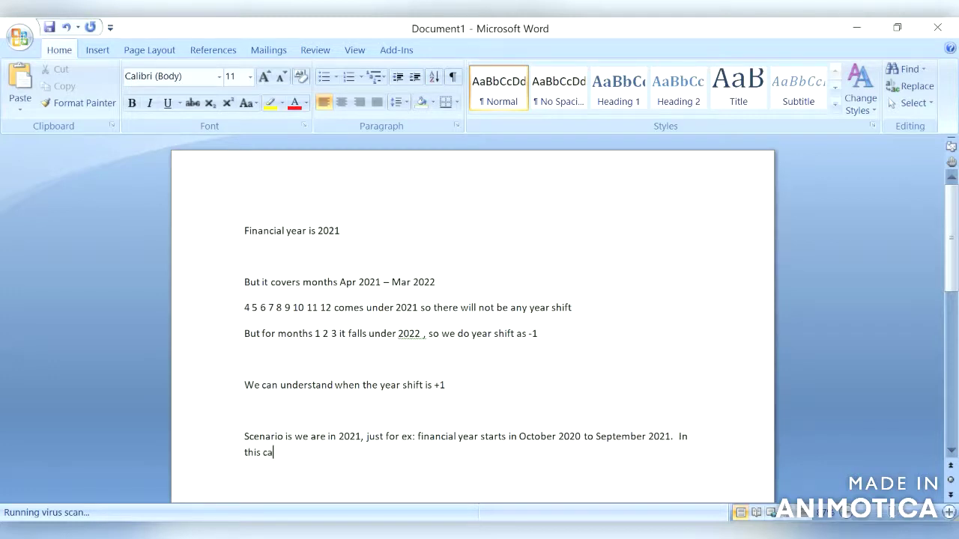
{"action": "type", "text": "se the financial year is 2020"}
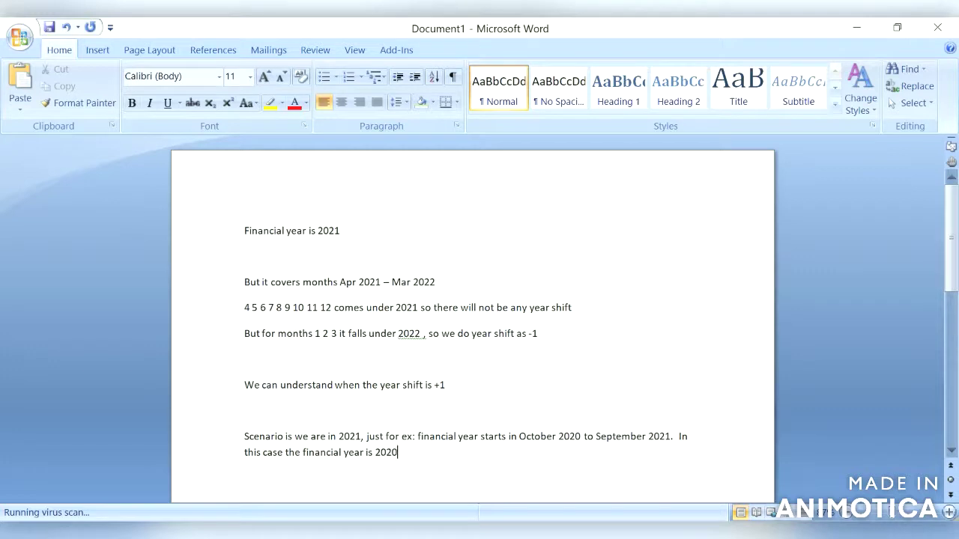
{"action": "key", "text": "BackSpace"}
{"action": "type", "text": "1, but we have few mont"}
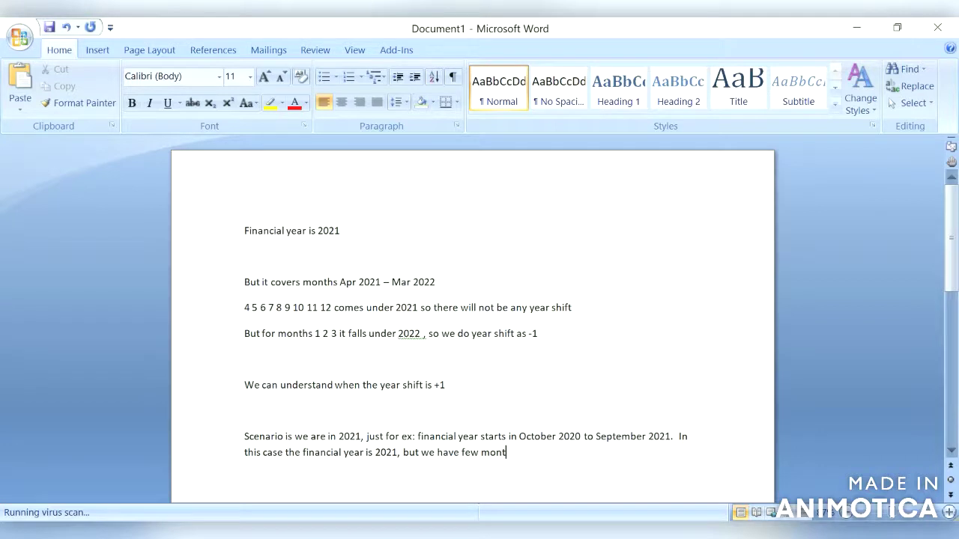
{"action": "type", "text": "hs in 2020"}
{"action": "key", "text": "BackSpace"}
{"action": "type", "text": ", we are year shifting"}
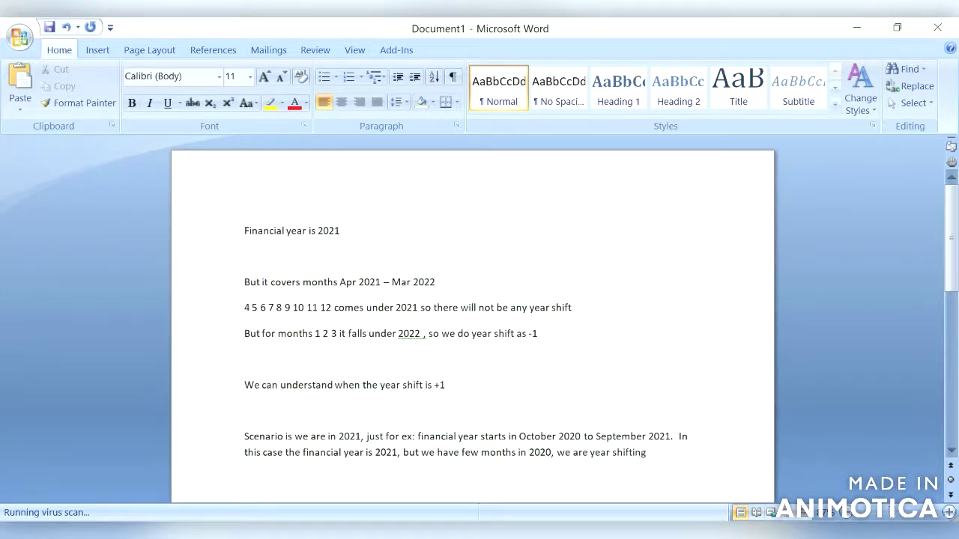
{"action": "type", "text": " those mont"}
{"action": "type", "text": "hs"}
{"action": "type", "text": "0"}
{"action": "type", "text": "21 "}
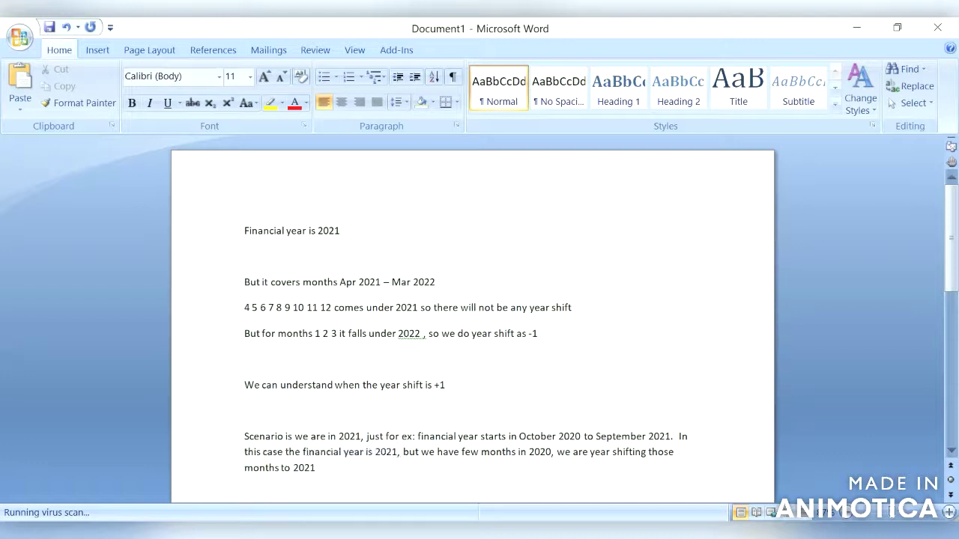
- Complete the scenario paragraph with "by updating year shift as +1. In 2021 there will be 12 months."
{"action": "type", "text": "by updating year shift as "}
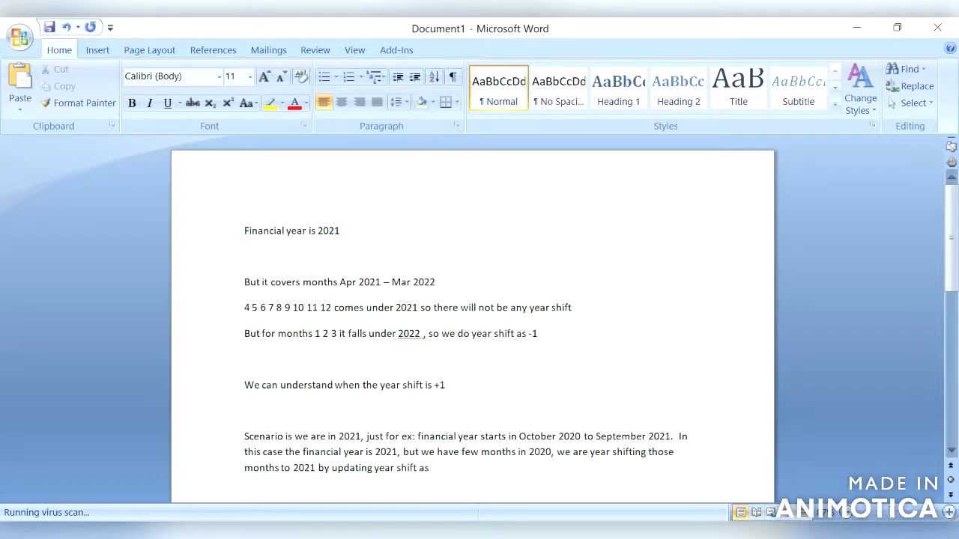
{"action": "type", "text": "+1"}
{"action": "type", "text": ".  In 2021 there will be 12 months"}
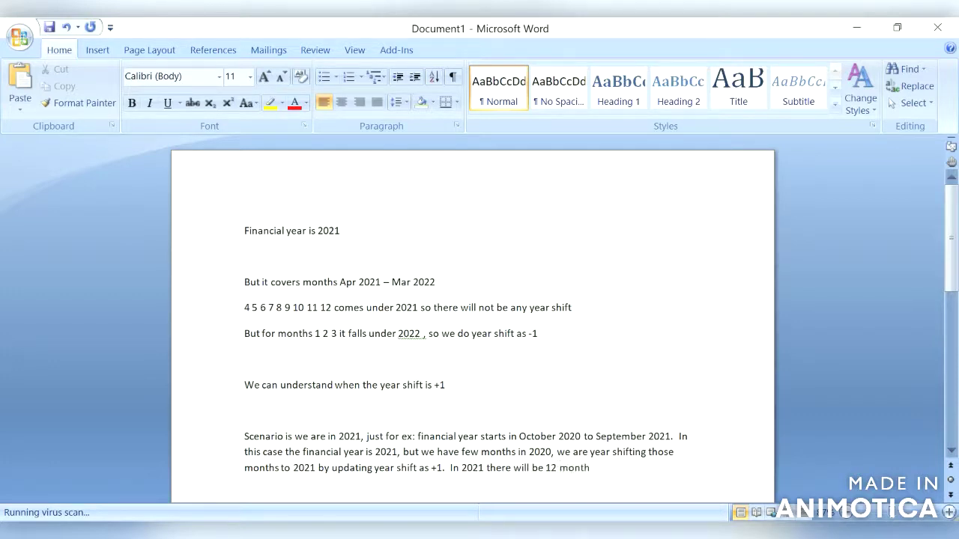
{"action": "type", "text": "."}
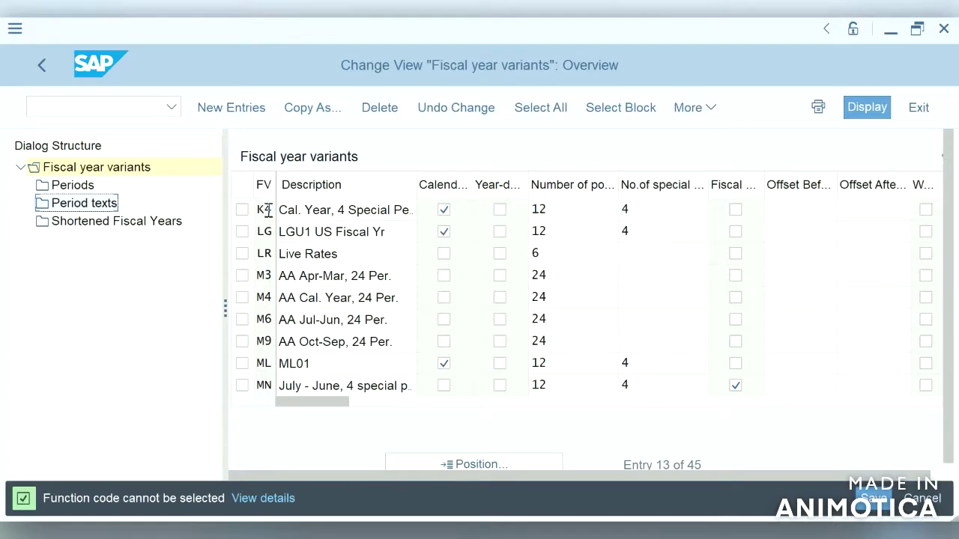
- Reopen the Maintain Fiscal Year Variant activity in SAP, position the list at variant K4 and try to open its details
{"action": "left_click", "coordinate": [267, 212]}
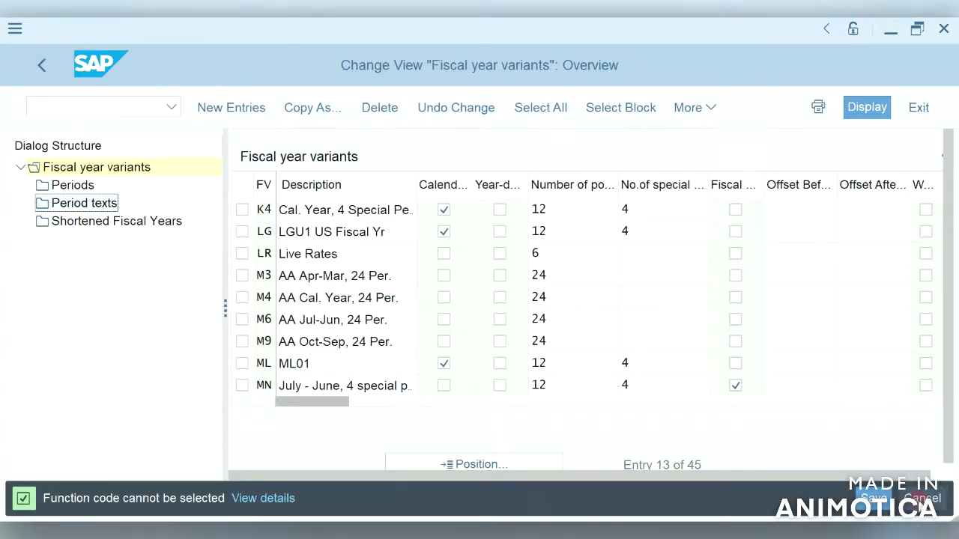
{"action": "left_click", "coordinate": [919, 499]}
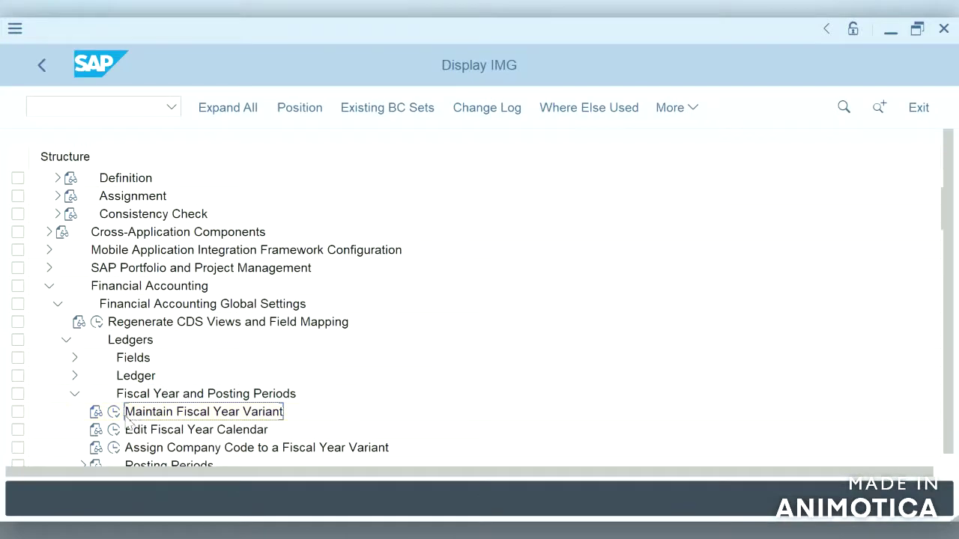
{"action": "left_click", "coordinate": [115, 413]}
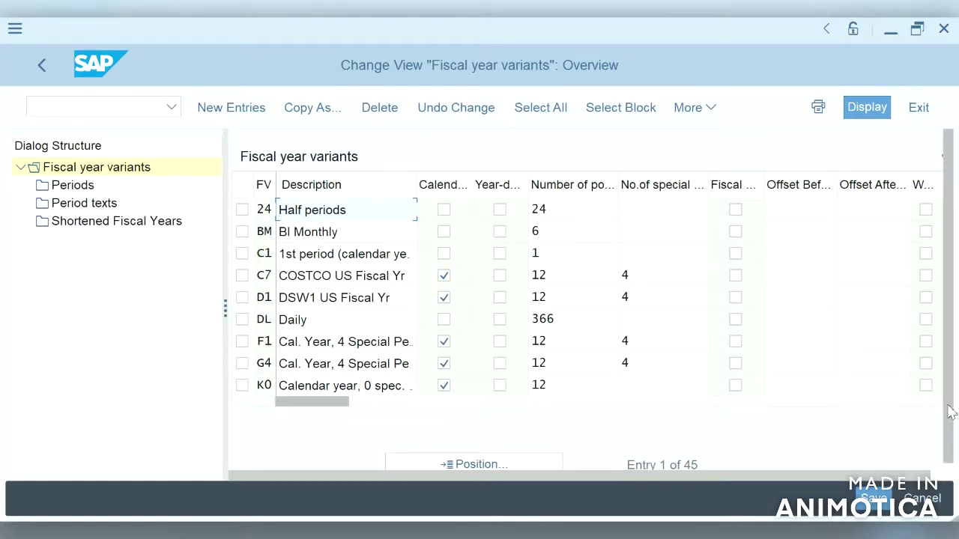
{"action": "left_click", "coordinate": [476, 464]}
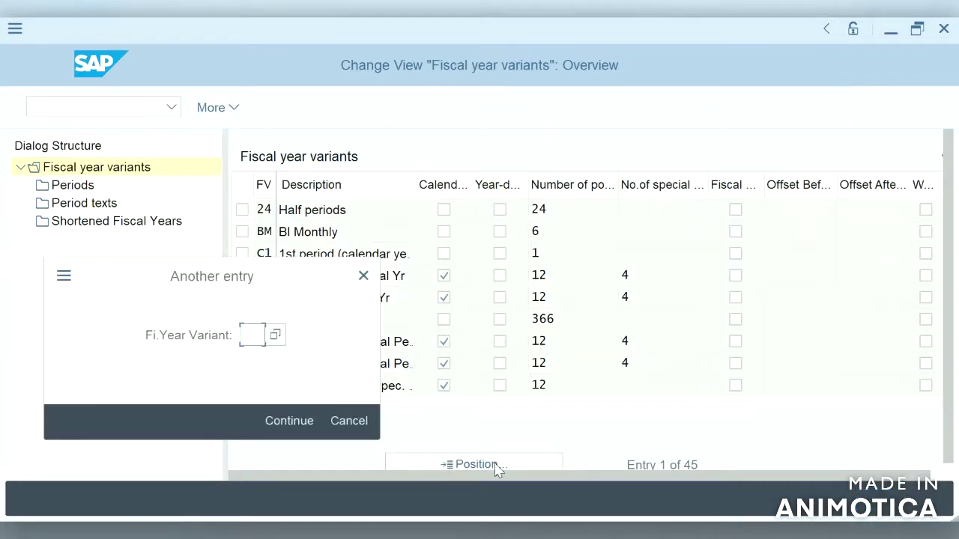
{"action": "type", "text": "k4"}
{"action": "key", "text": "Return"}
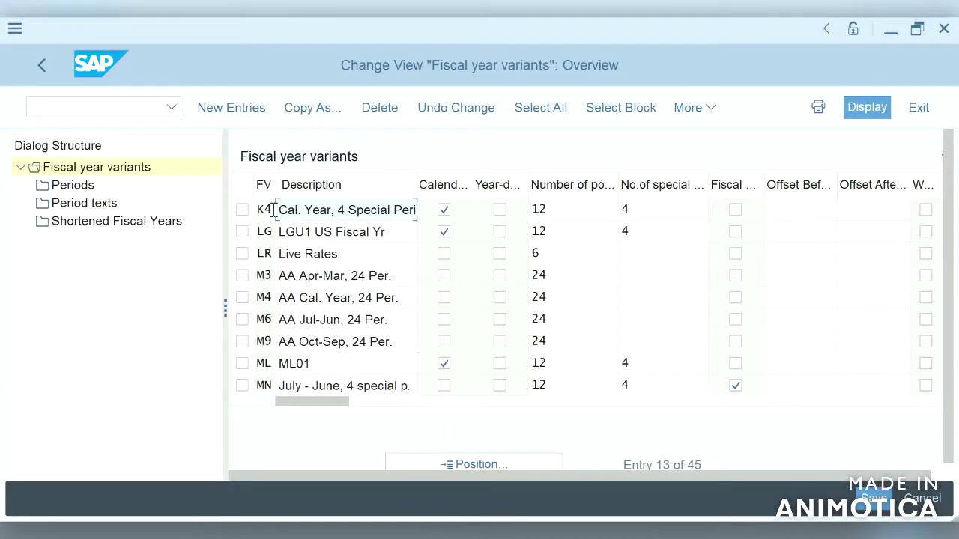
{"action": "double_click", "coordinate": [272, 210]}
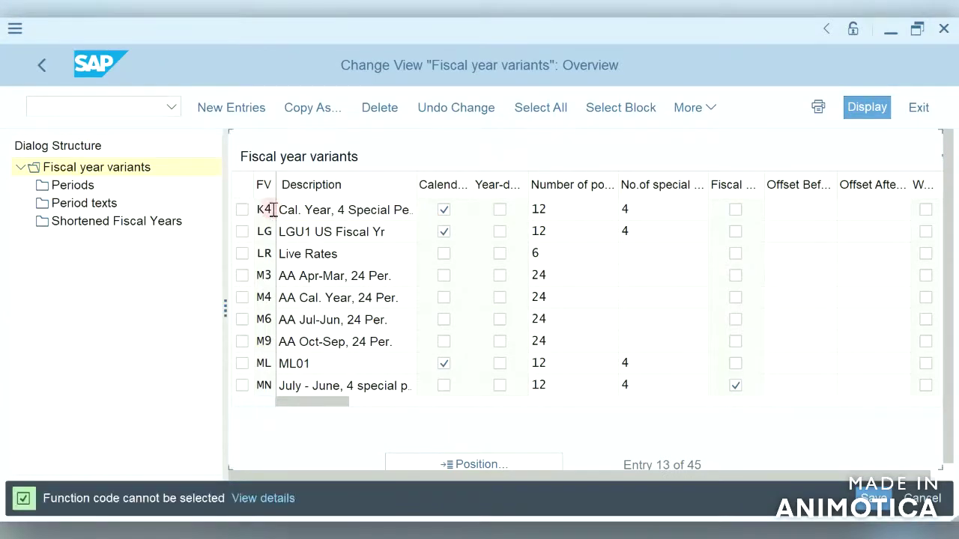
{"action": "left_click", "coordinate": [83, 187]}
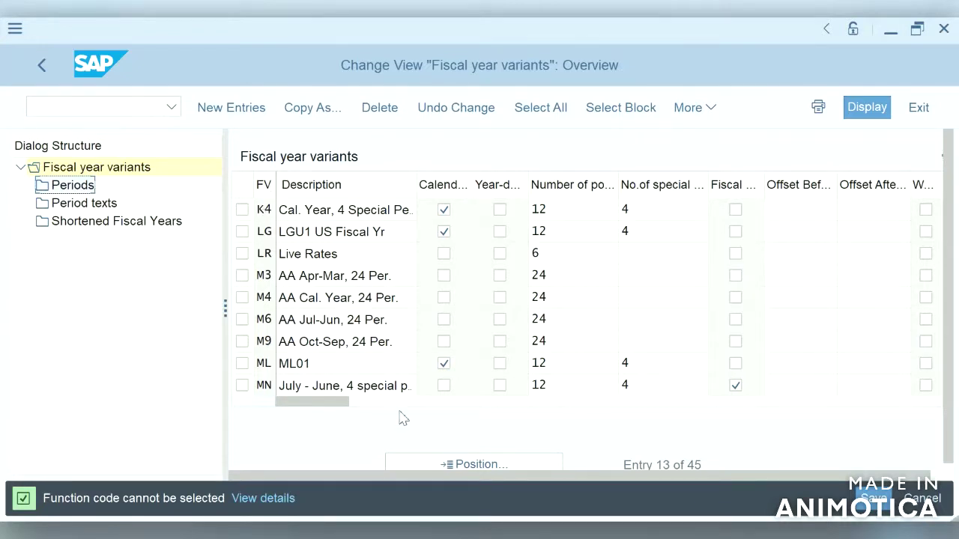
- Position the list at variant V3 and consult the field help for the Year-dependent column
{"action": "left_click", "coordinate": [479, 467]}
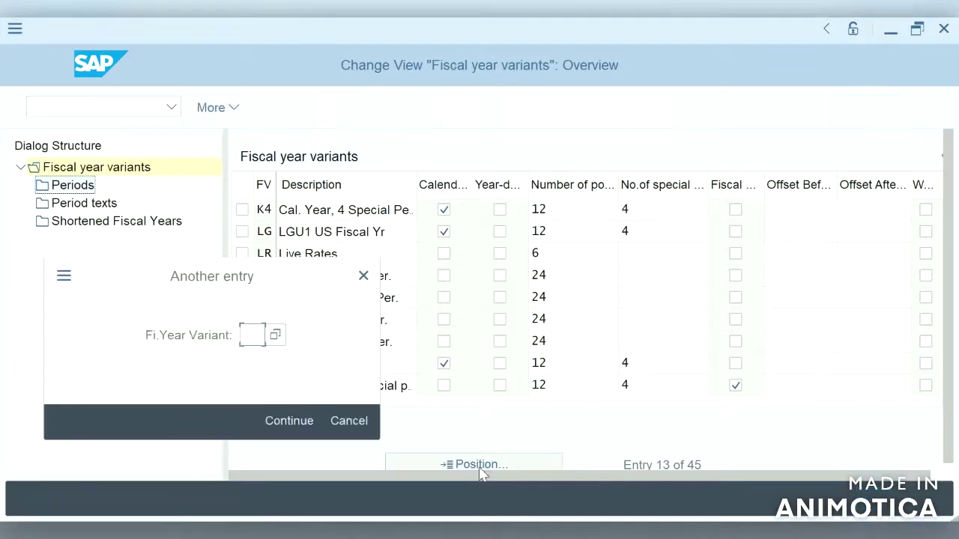
{"action": "type", "text": "v3"}
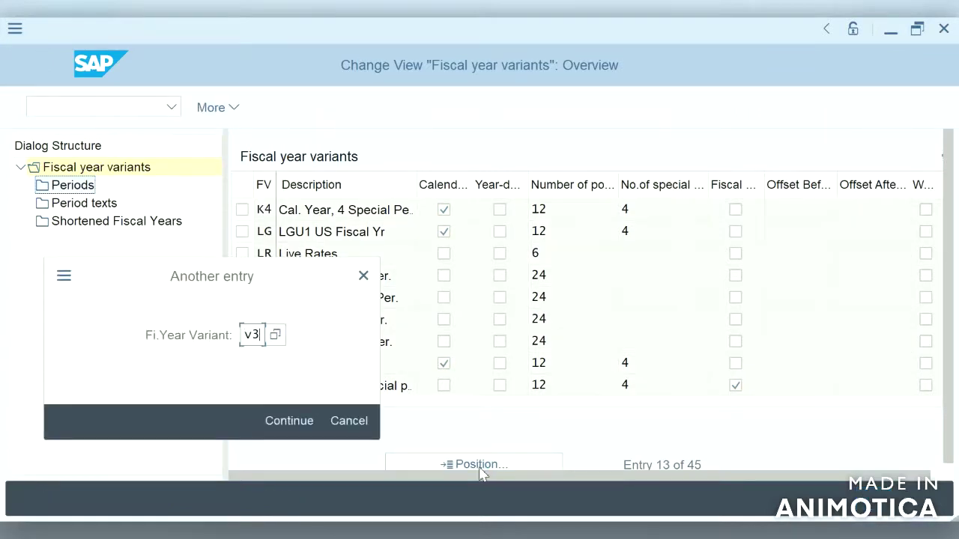
{"action": "key", "text": "Return"}
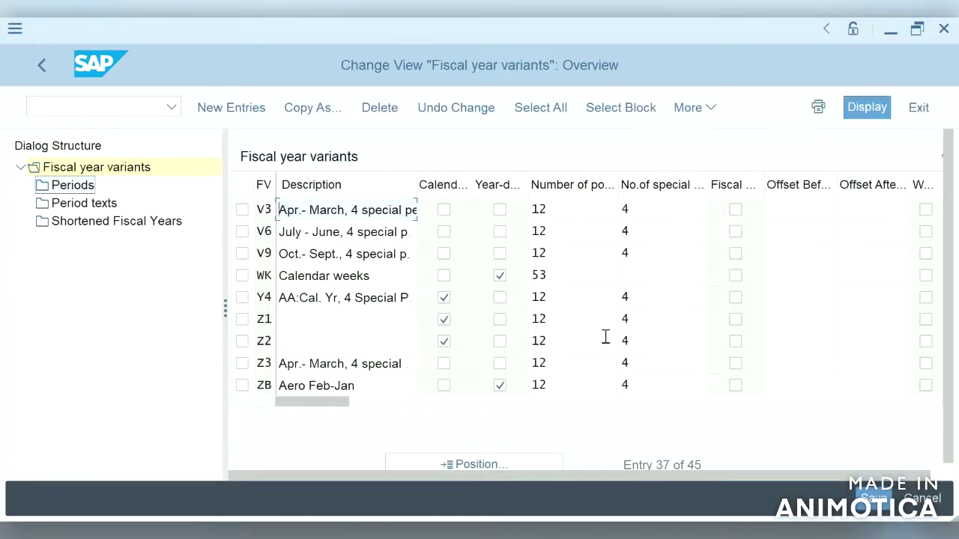
{"action": "left_click", "coordinate": [497, 184]}
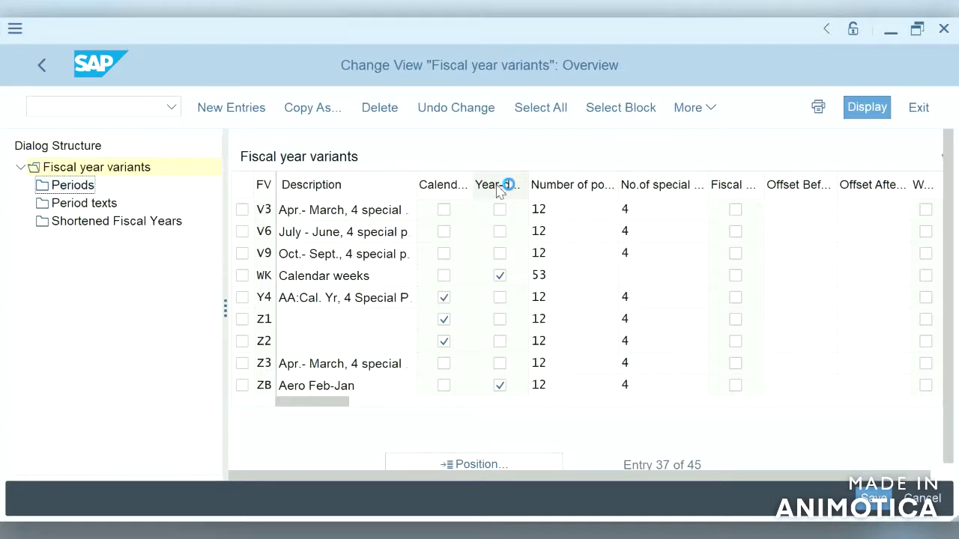
{"action": "key", "text": "F1"}
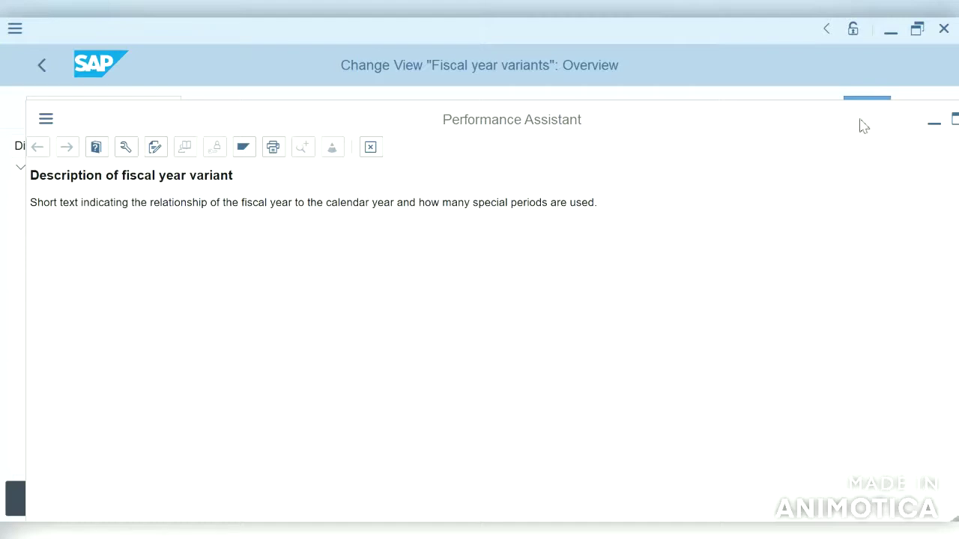
{"action": "left_click_drag", "start_coordinate": [867, 119], "coordinate": [794, 117]}
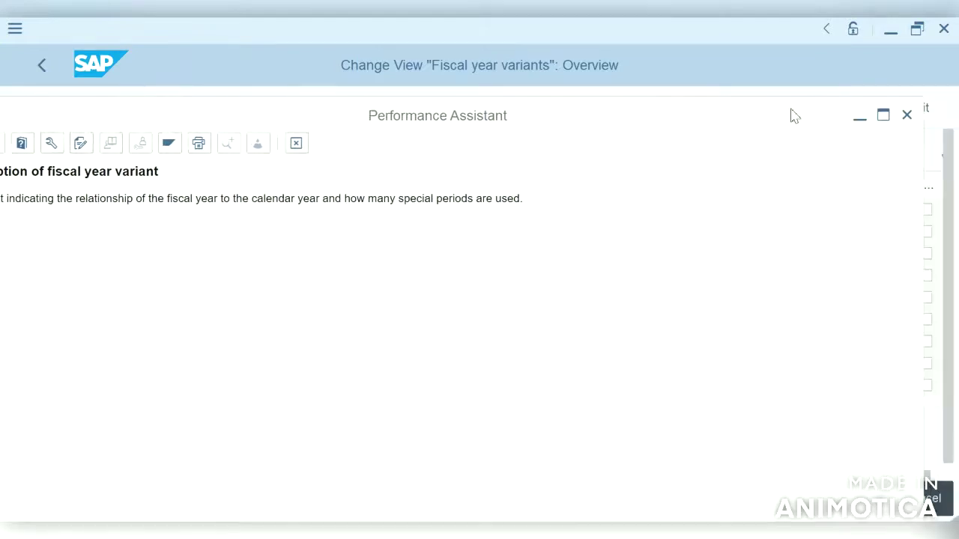
{"action": "left_click", "coordinate": [903, 117]}
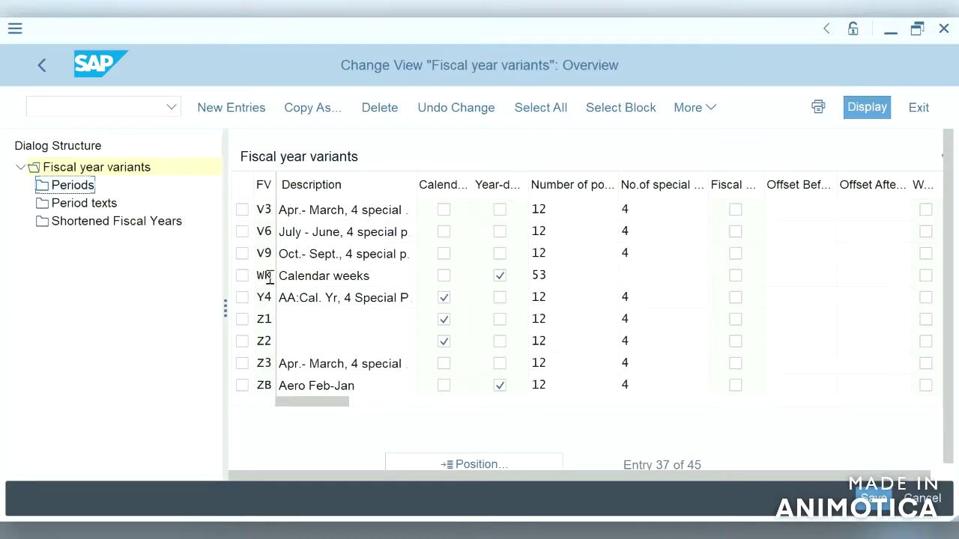
- Examine the periods of year-dependent variant WK for calendar year 2021 and return to the fiscal year variants list
{"action": "double_click", "coordinate": [84, 189]}
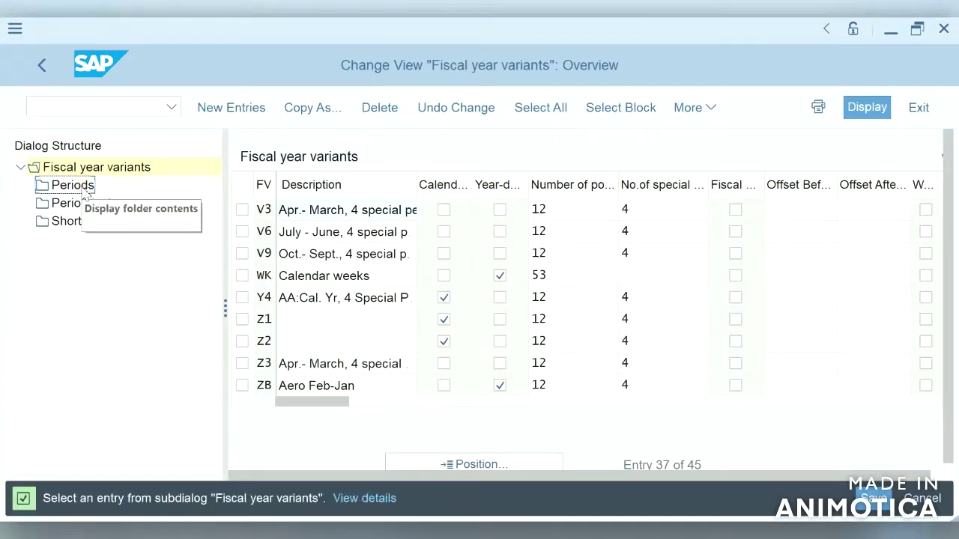
{"action": "left_click", "coordinate": [242, 276]}
{"action": "double_click", "coordinate": [79, 187]}
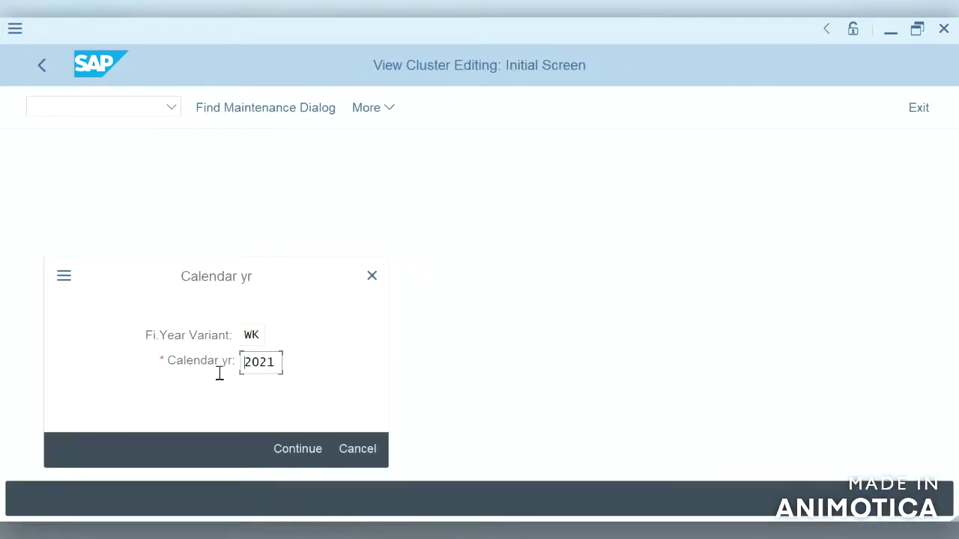
{"action": "left_click", "coordinate": [302, 448]}
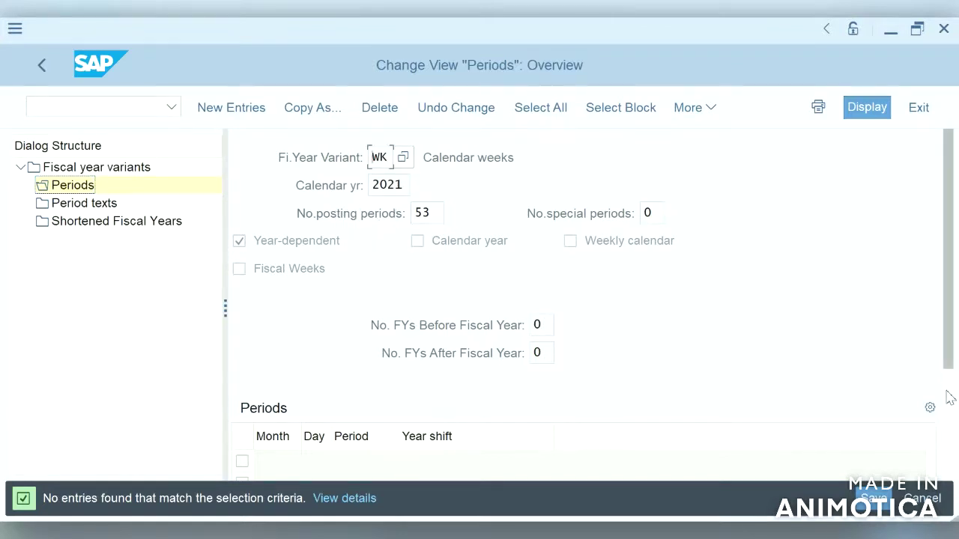
{"action": "scroll", "coordinate": [950, 398], "scroll_direction": "down", "scroll_amount": 3}
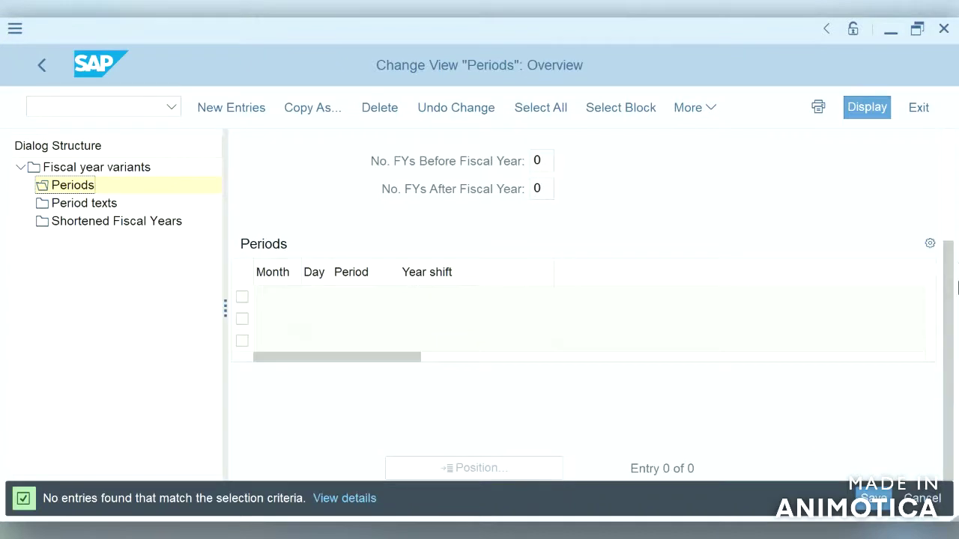
{"action": "scroll", "coordinate": [949, 183], "scroll_direction": "up", "scroll_amount": 3}
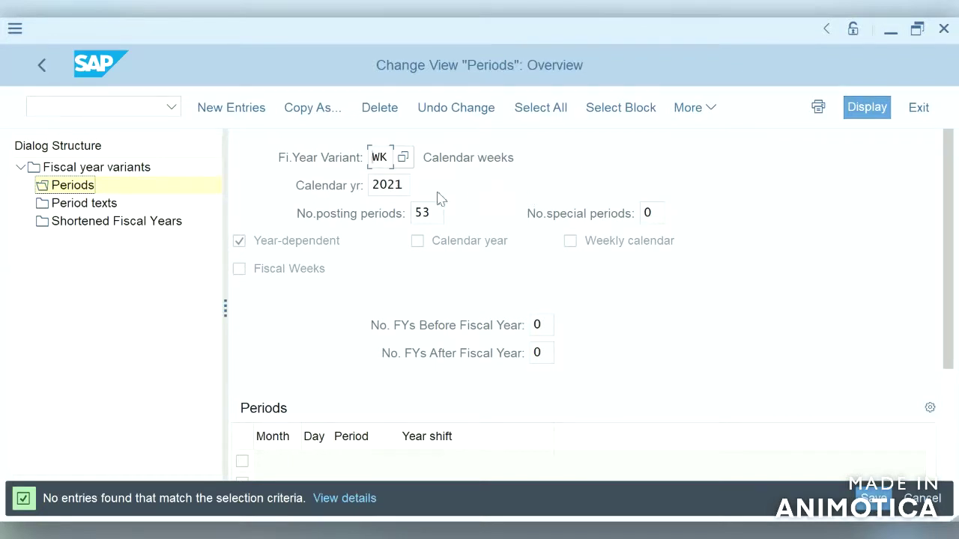
{"action": "left_click", "coordinate": [43, 65]}
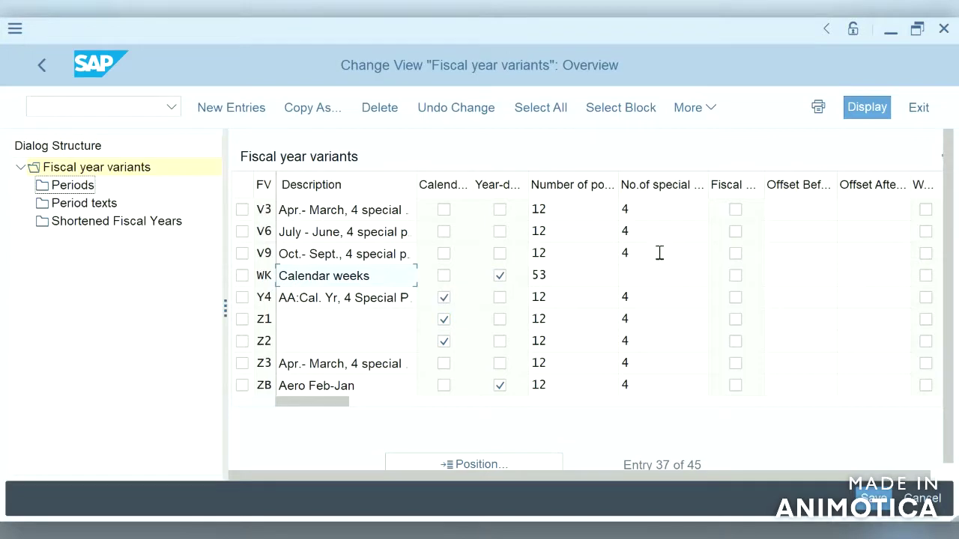
{"action": "left_click", "coordinate": [872, 498]}
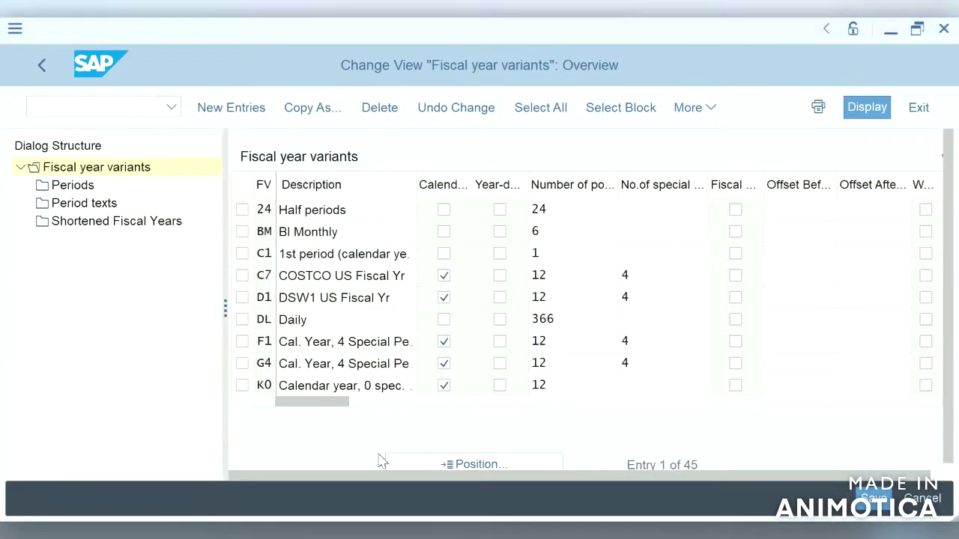
- Compare the number of special periods in the variants list with the special posting periods note in Word
{"action": "left_click", "coordinate": [633, 279]}
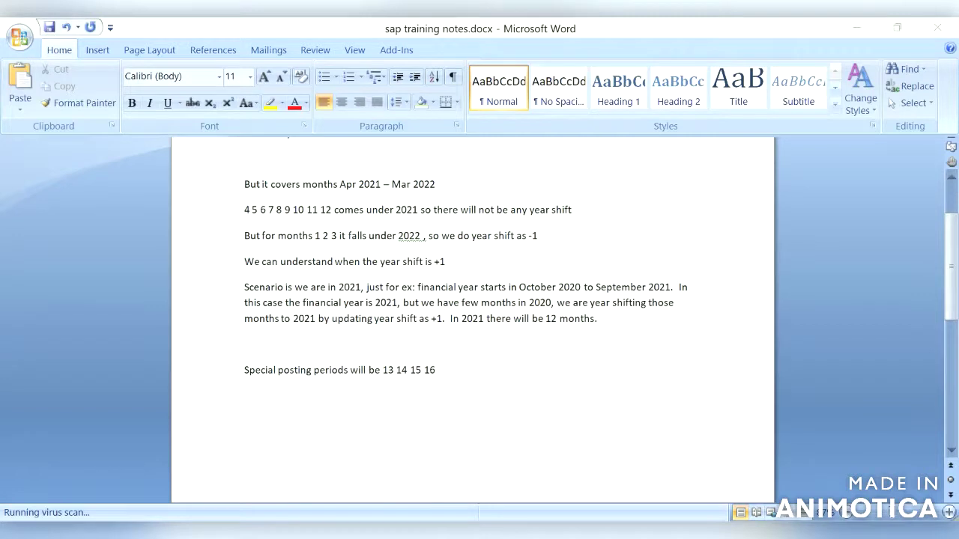
{"action": "mouse_move", "coordinate": [661, 534]}
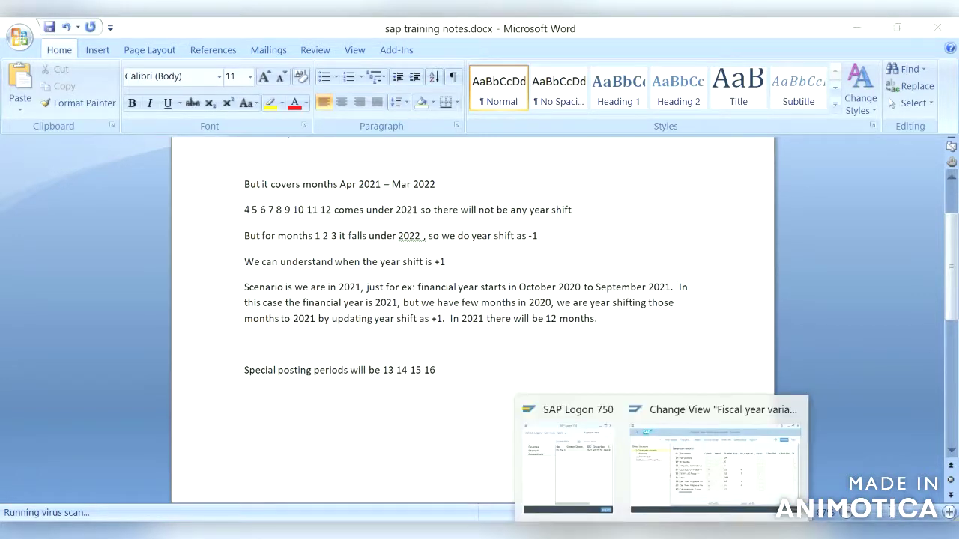
{"action": "left_click", "coordinate": [683, 472]}
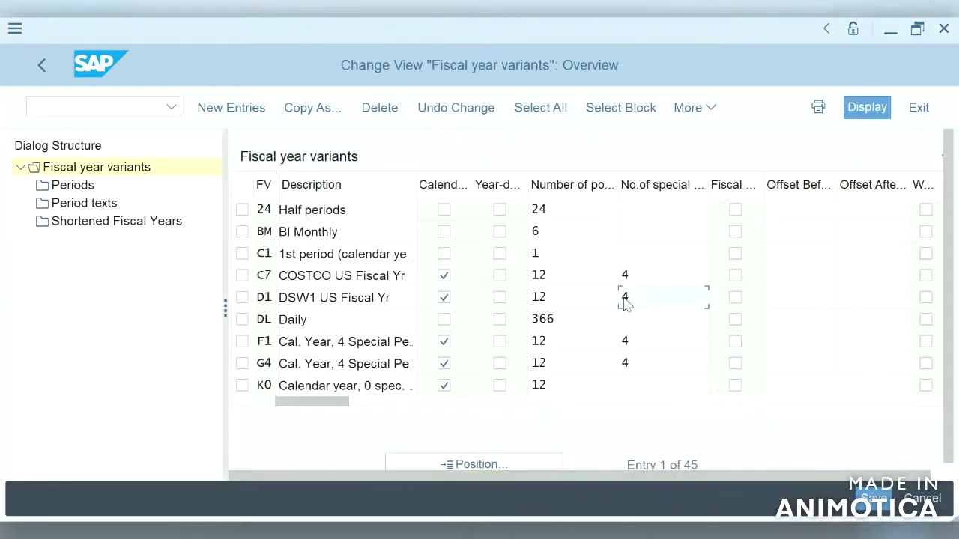
{"action": "left_click", "coordinate": [634, 275]}
- Open G/L account posting transaction F-02 in a new session
{"action": "left_click", "coordinate": [119, 109]}
{"action": "type", "text": "/o"}
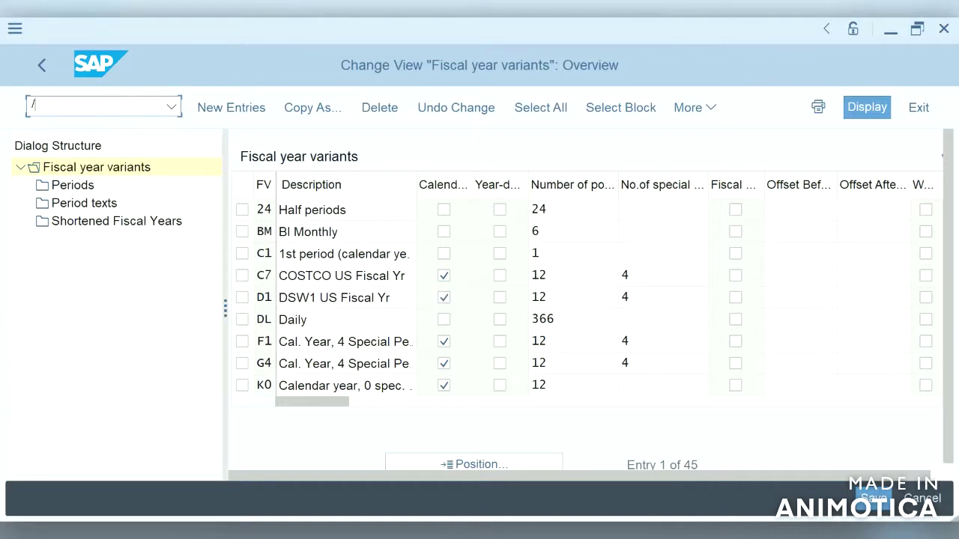
{"action": "type", "text": "f-02"}
{"action": "key", "text": "Return"}
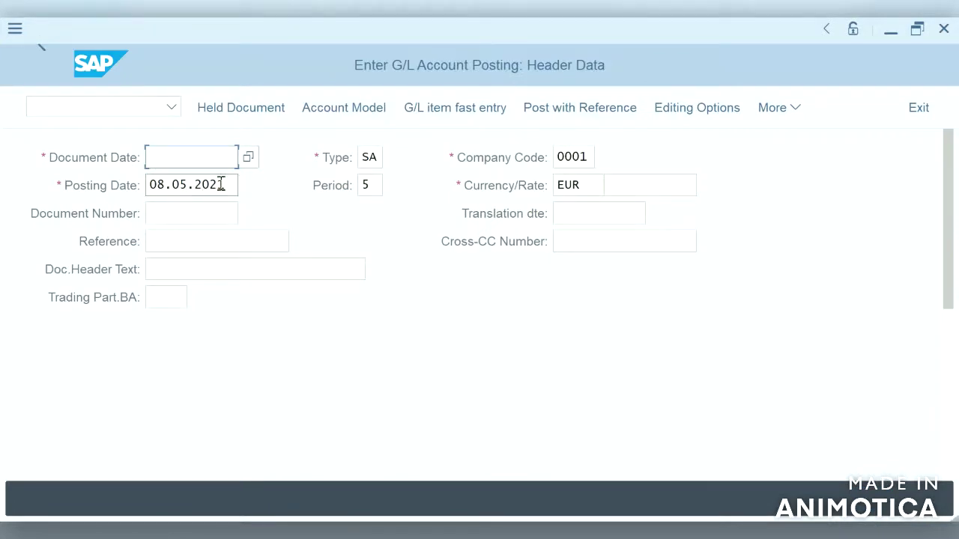
- Set the period to 13 and the posting date to 08.03.2021 in the posting header
{"action": "left_click", "coordinate": [230, 184]}
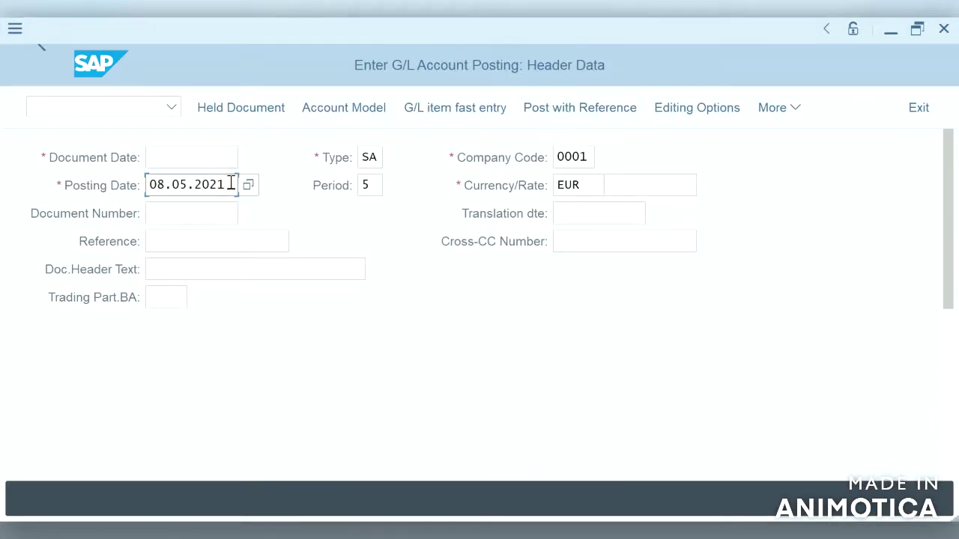
{"action": "left_click", "coordinate": [379, 186]}
{"action": "key", "text": "BackSpace"}
{"action": "type", "text": "13"}
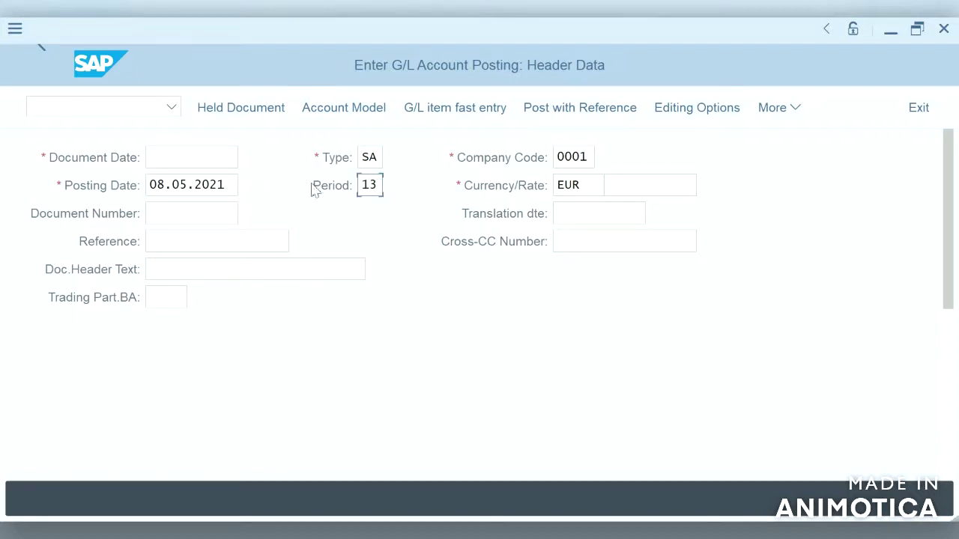
{"action": "left_click", "coordinate": [188, 188]}
{"action": "key", "text": "BackSpace"}
{"action": "key", "text": "BackSpace"}
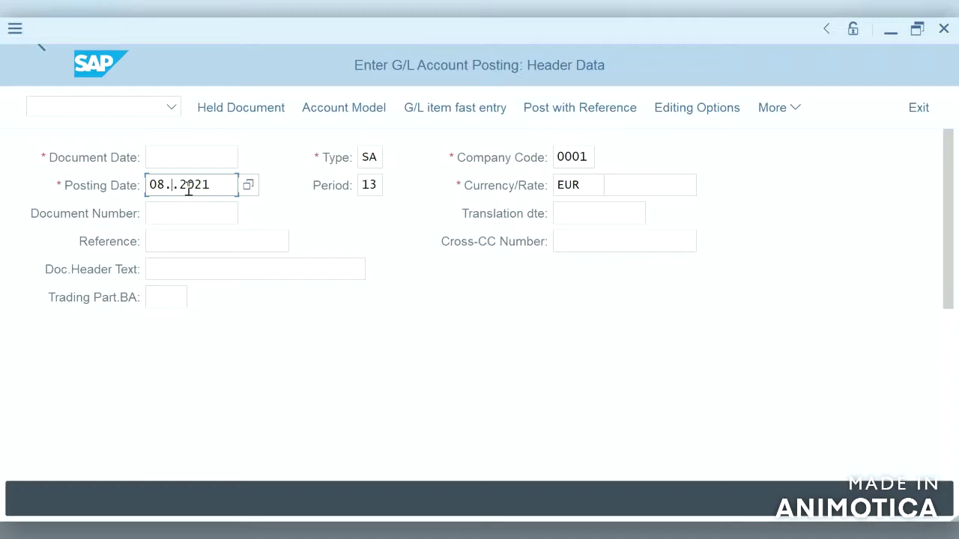
{"action": "type", "text": "03.2"}
{"action": "left_click", "coordinate": [200, 186]}
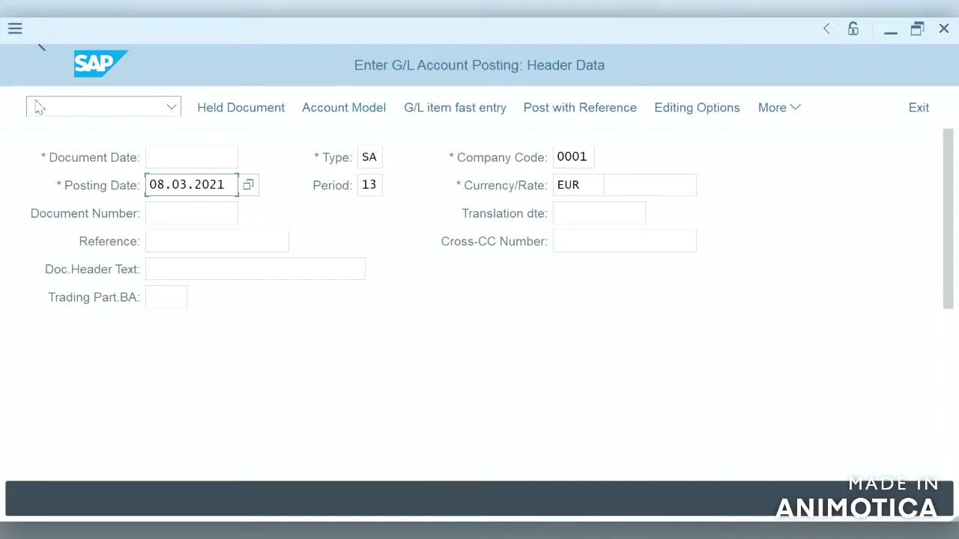
- Leave the G/L posting and start transaction OB29 in the same session
{"action": "left_click", "coordinate": [83, 112]}
{"action": "type", "text": "/n"}
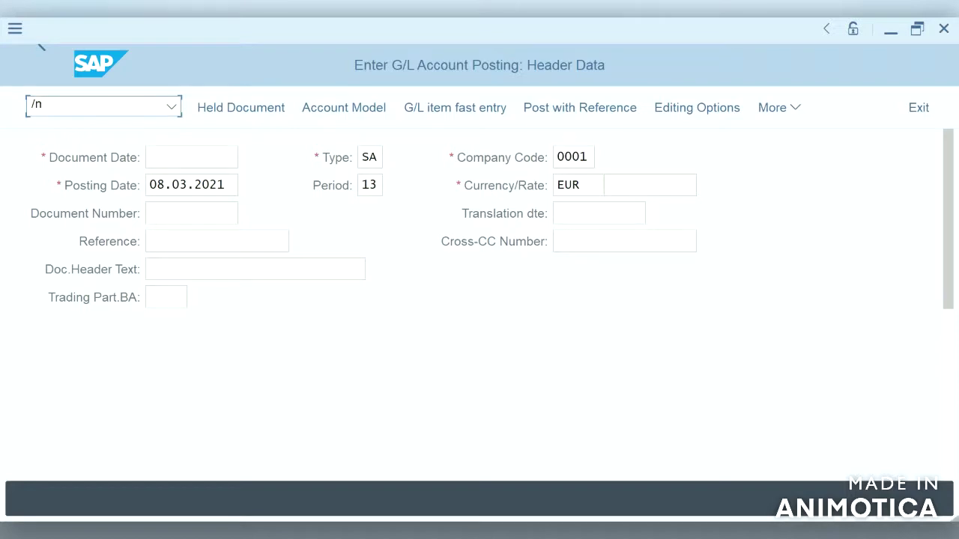
{"action": "type", "text": "ob29"}
{"action": "key", "text": "Return"}
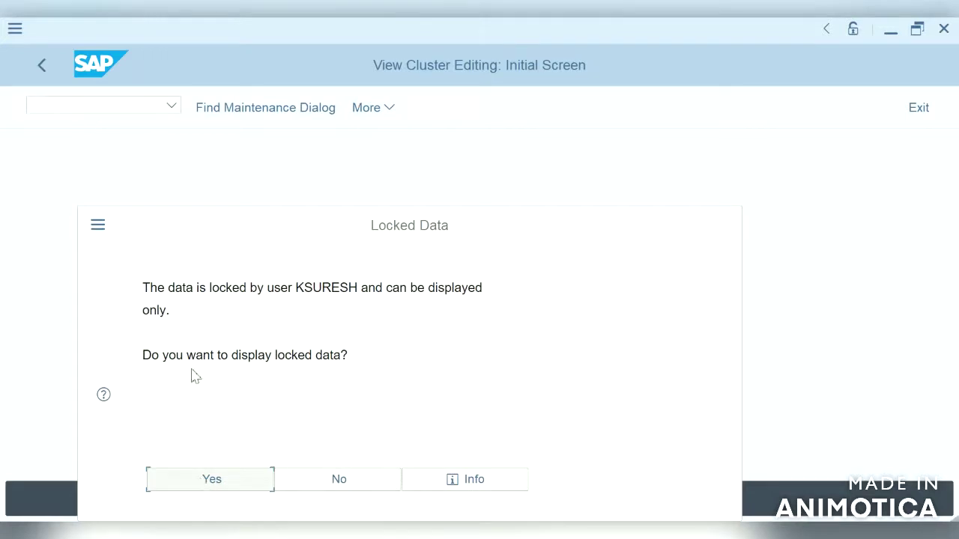
- Decline displaying the locked data and switch to the session that already has the fiscal year variants open for change
{"action": "left_click", "coordinate": [355, 486]}
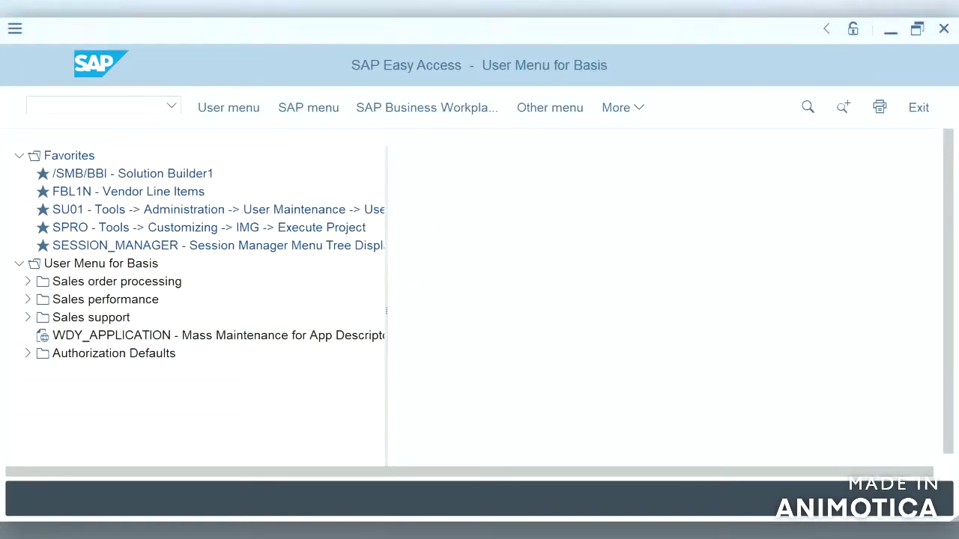
{"action": "mouse_move", "coordinate": [662, 534]}
{"action": "left_click", "coordinate": [643, 470]}
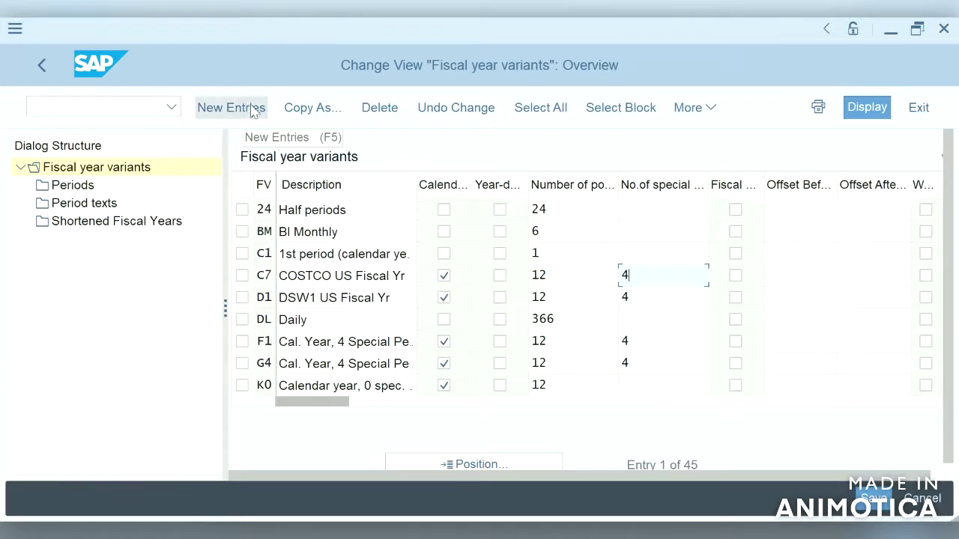
{"action": "left_click", "coordinate": [215, 118]}
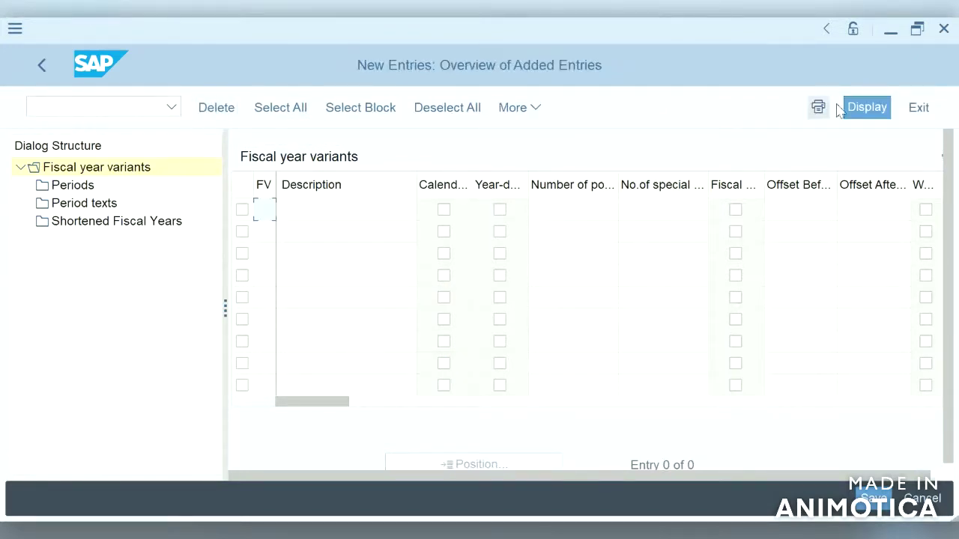
{"action": "left_click", "coordinate": [917, 114]}
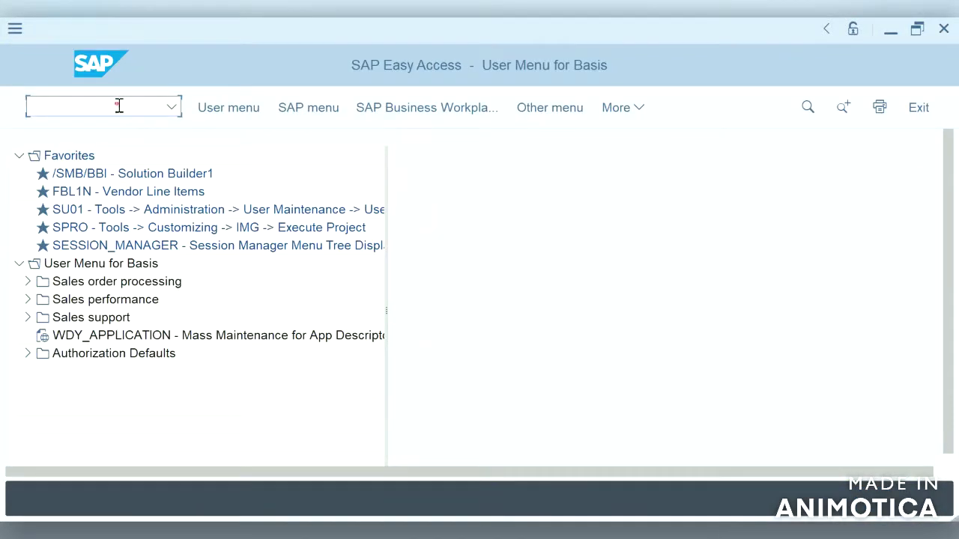
{"action": "type", "text": "/nob29"}
{"action": "key", "text": "Return"}
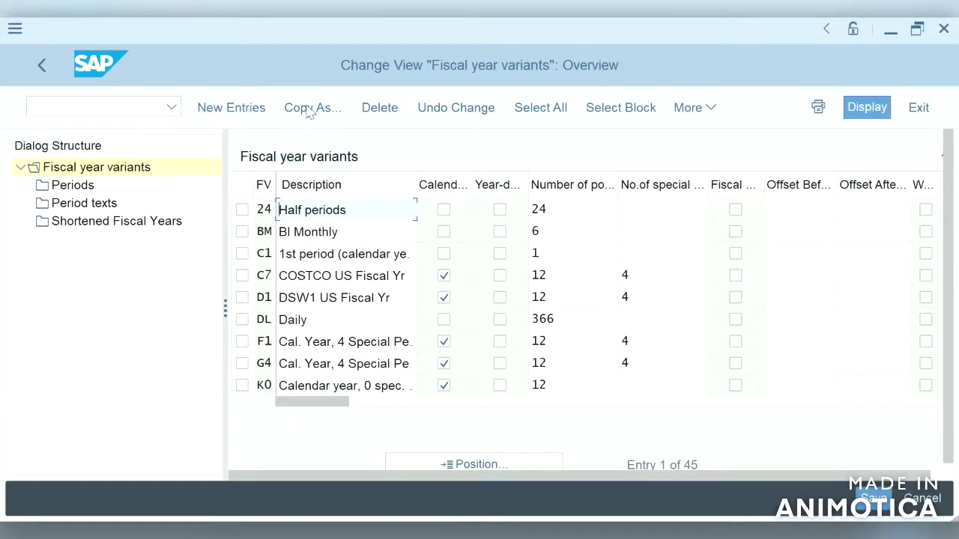
{"action": "left_click", "coordinate": [310, 108]}
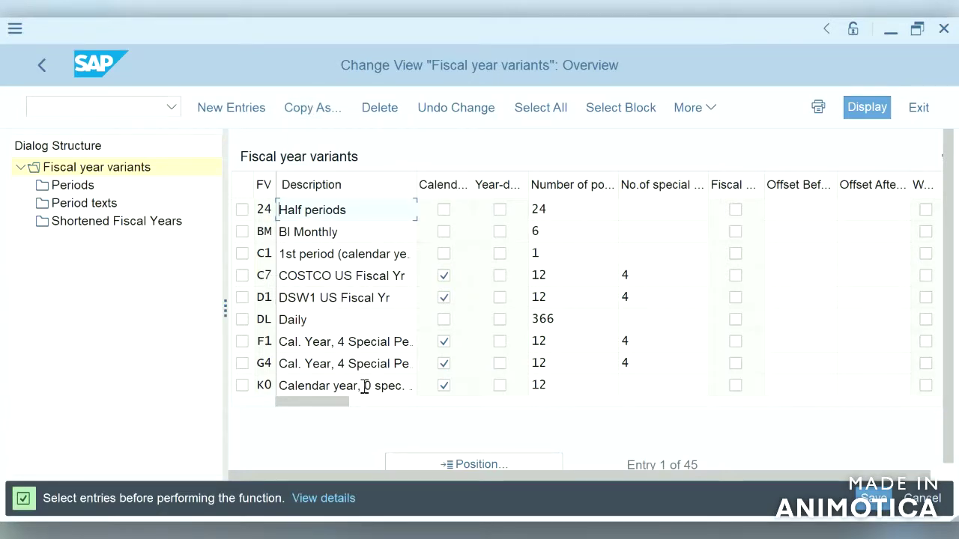
{"action": "left_click", "coordinate": [492, 468]}
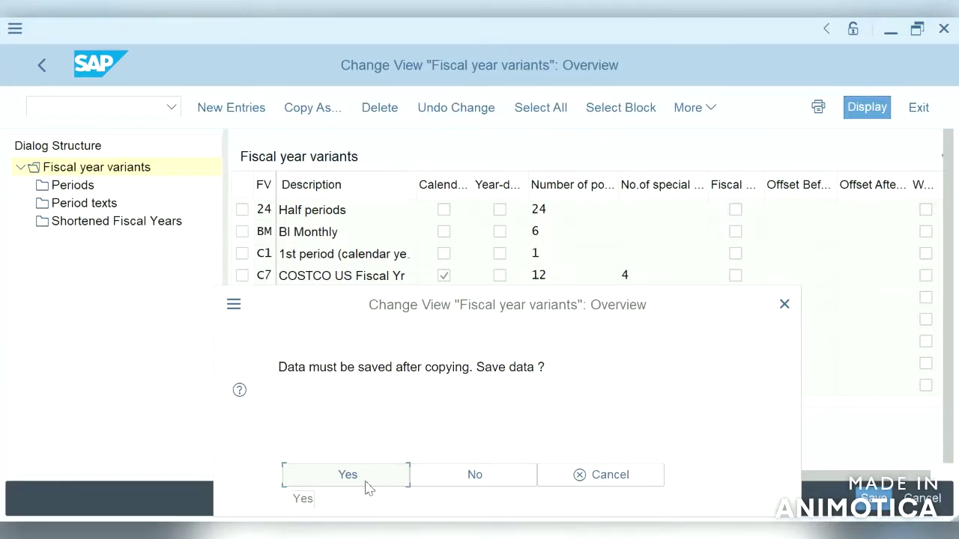
{"action": "left_click", "coordinate": [447, 480]}
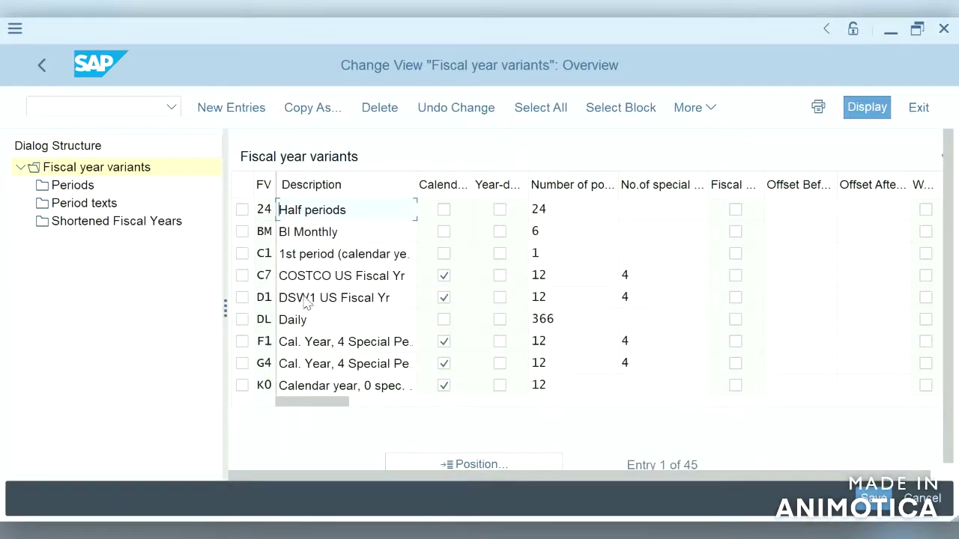
{"action": "left_click", "coordinate": [493, 465]}
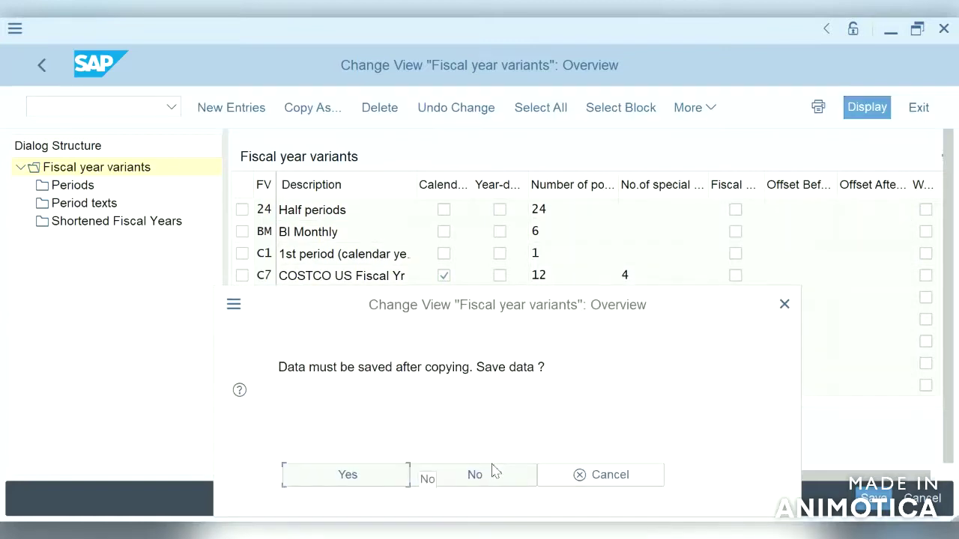
{"action": "left_click", "coordinate": [601, 483]}
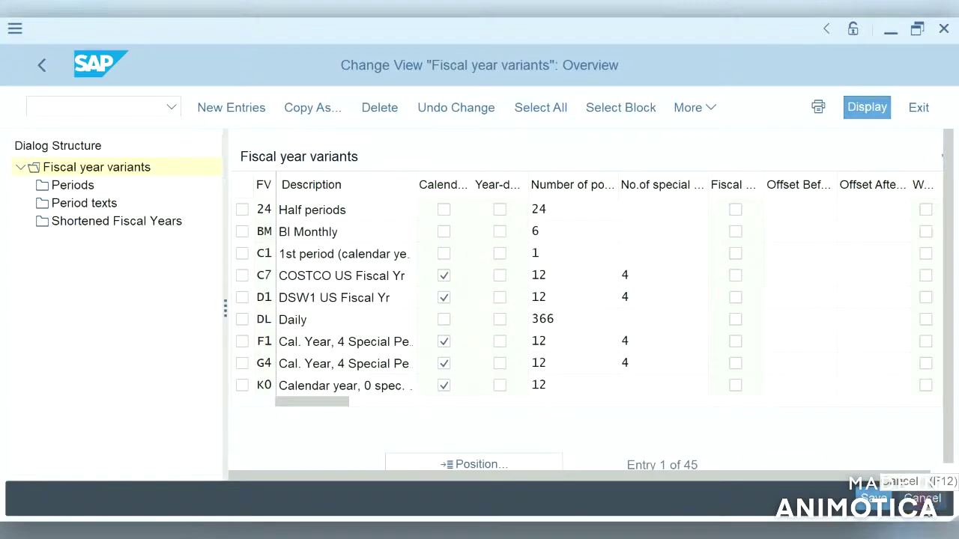
{"action": "left_click", "coordinate": [921, 498]}
- Start transaction OB29 and position the fiscal year variants list at variant V3
{"action": "type", "text": "/nob29"}
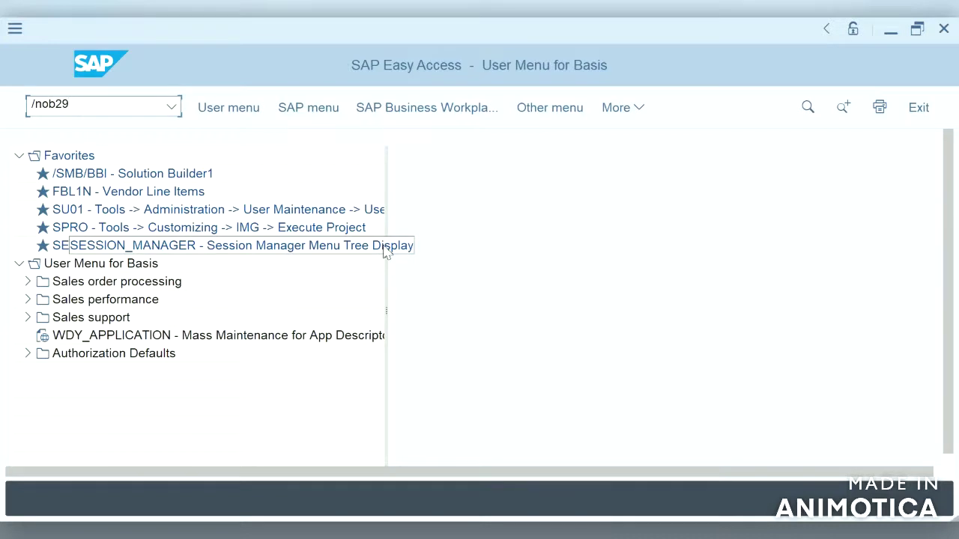
{"action": "key", "text": "Return"}
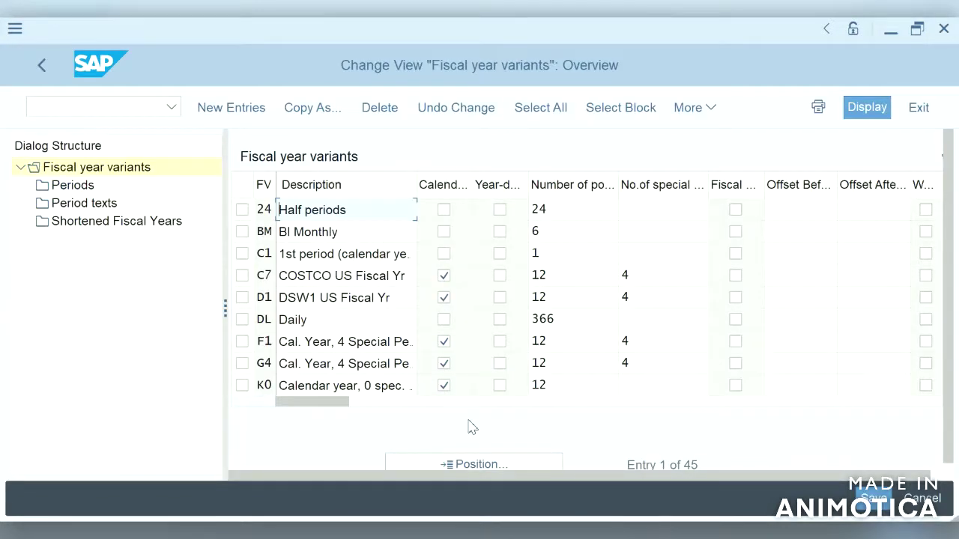
{"action": "left_click", "coordinate": [474, 464]}
{"action": "type", "text": "v3"}
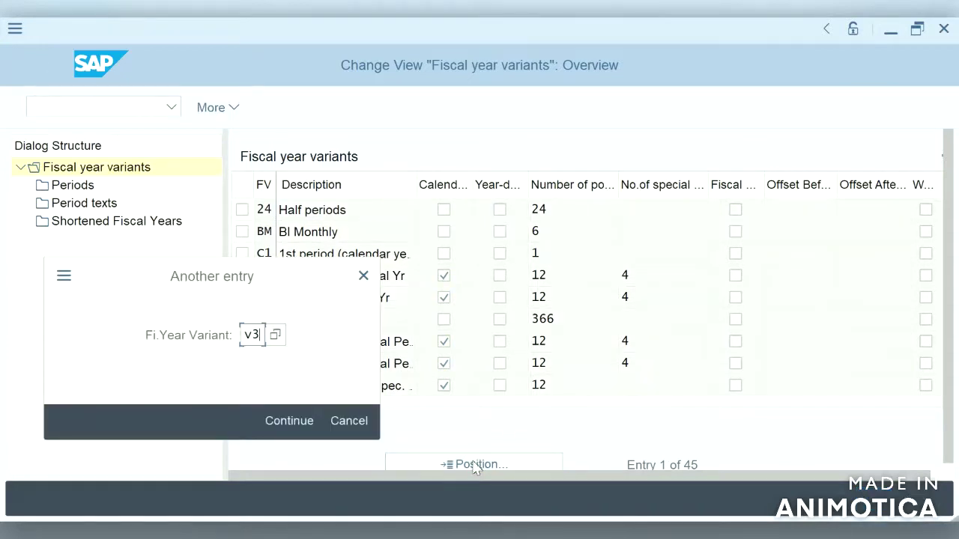
{"action": "key", "text": "Return"}
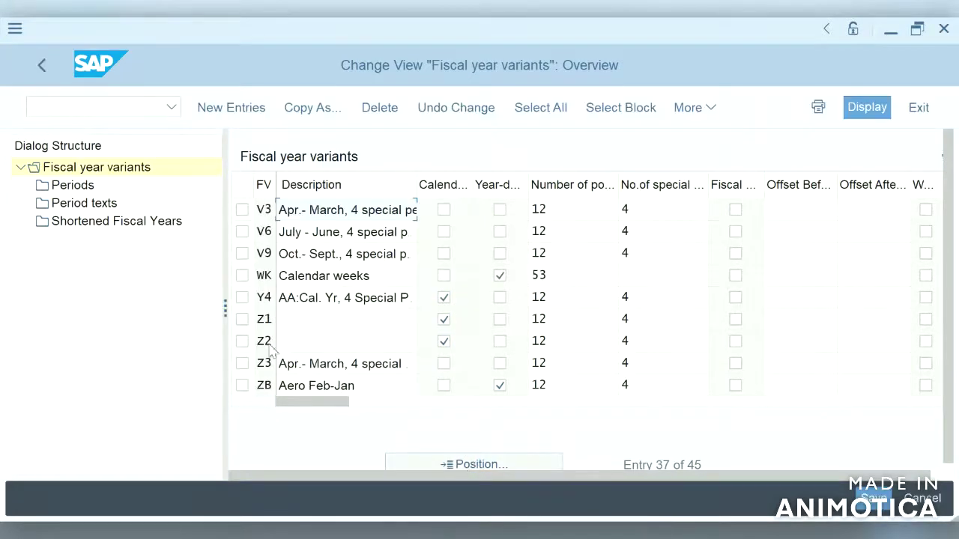
- Copy fiscal year variant V3 to the new variant T9, including all dependent entries
{"action": "left_click", "coordinate": [241, 210]}
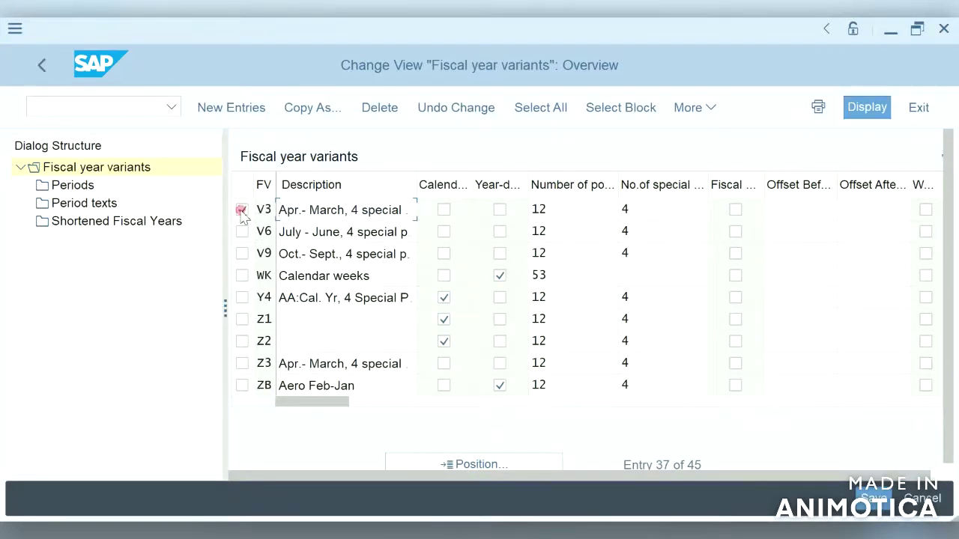
{"action": "left_click", "coordinate": [313, 108]}
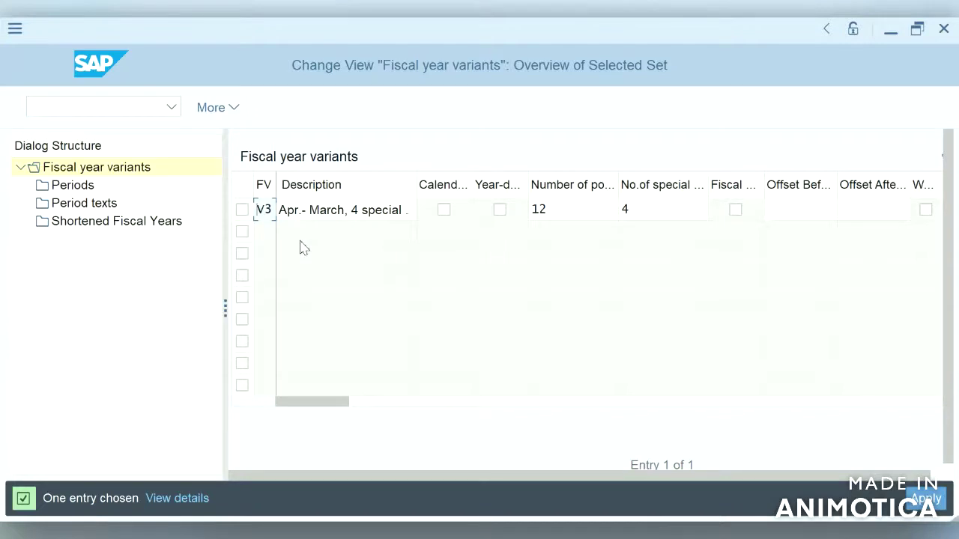
{"action": "key", "text": "BackSpace"}
{"action": "key", "text": "BackSpace"}
{"action": "type", "text": "t"}
{"action": "key", "text": "BackSpace"}
{"action": "type", "text": "T9"}
{"action": "left_click", "coordinate": [925, 499]}
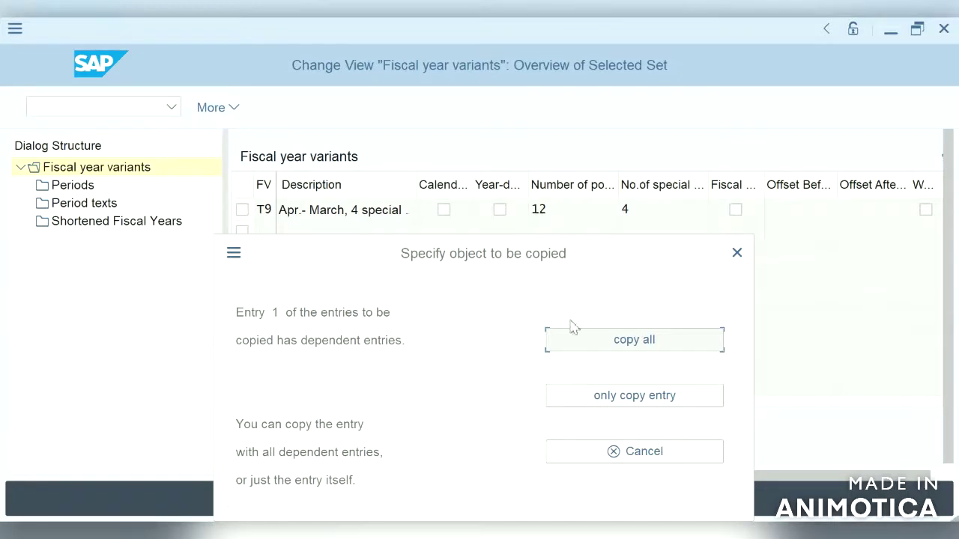
{"action": "left_click", "coordinate": [646, 341]}
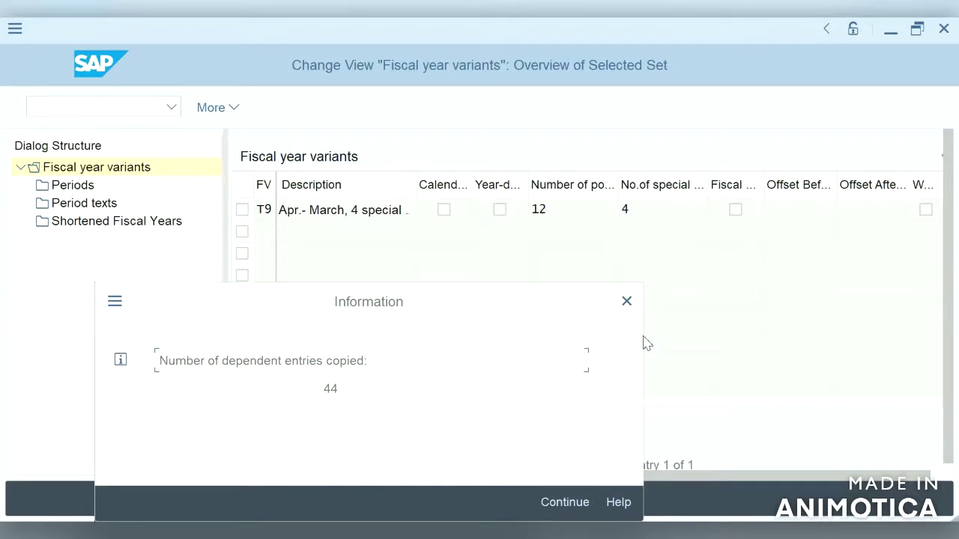
{"action": "left_click", "coordinate": [564, 507]}
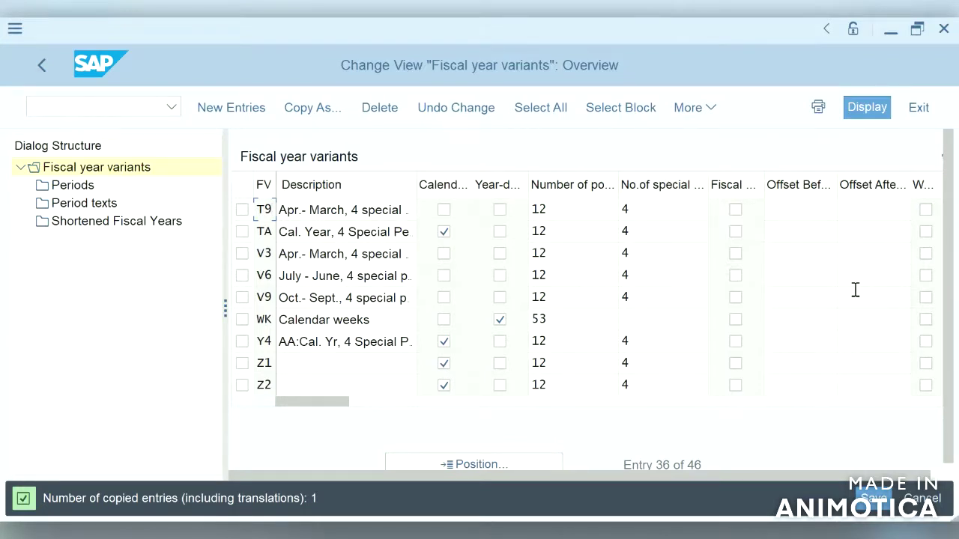
- Save the copied fiscal year variant T9 under the proposed customizing request described as test
{"action": "left_click", "coordinate": [882, 500]}
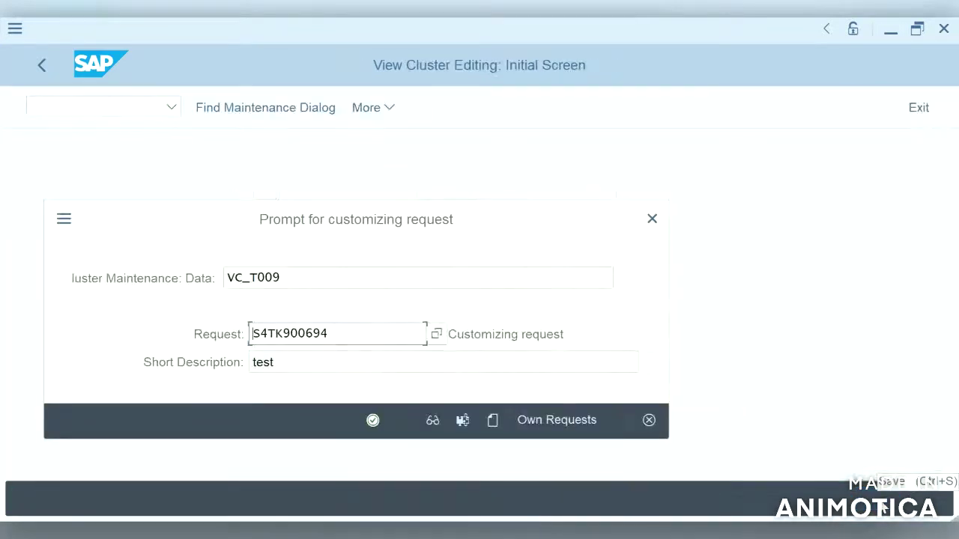
{"action": "left_click", "coordinate": [373, 420]}
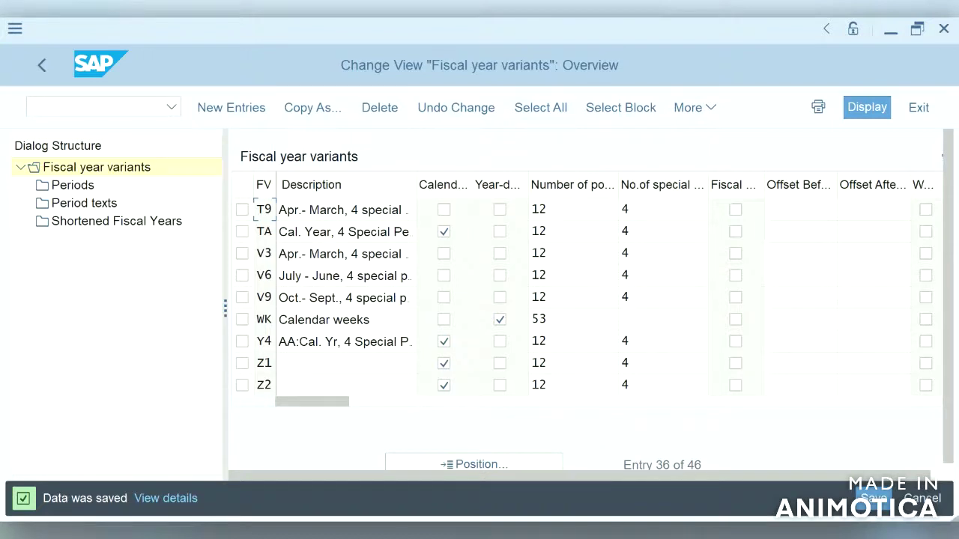
{"action": "mouse_move", "coordinate": [585, 454]}
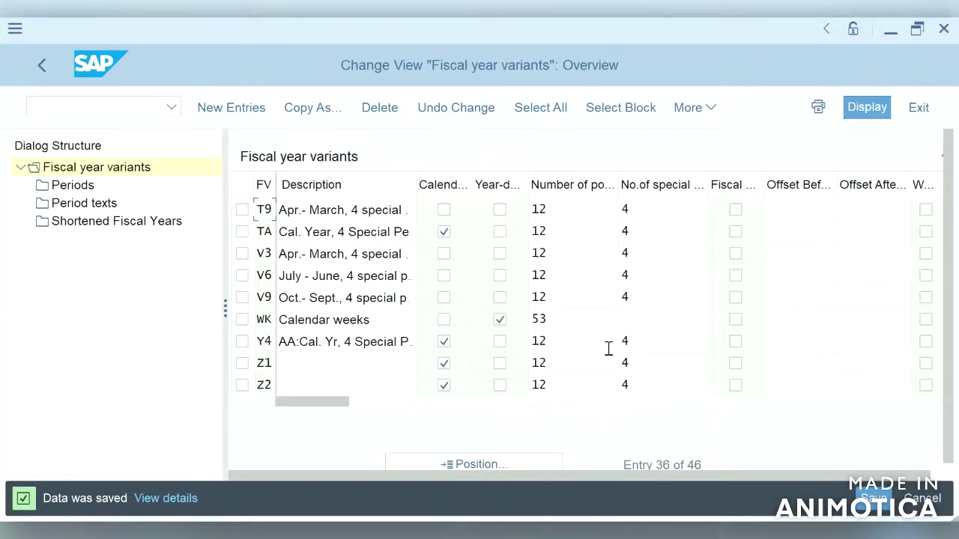